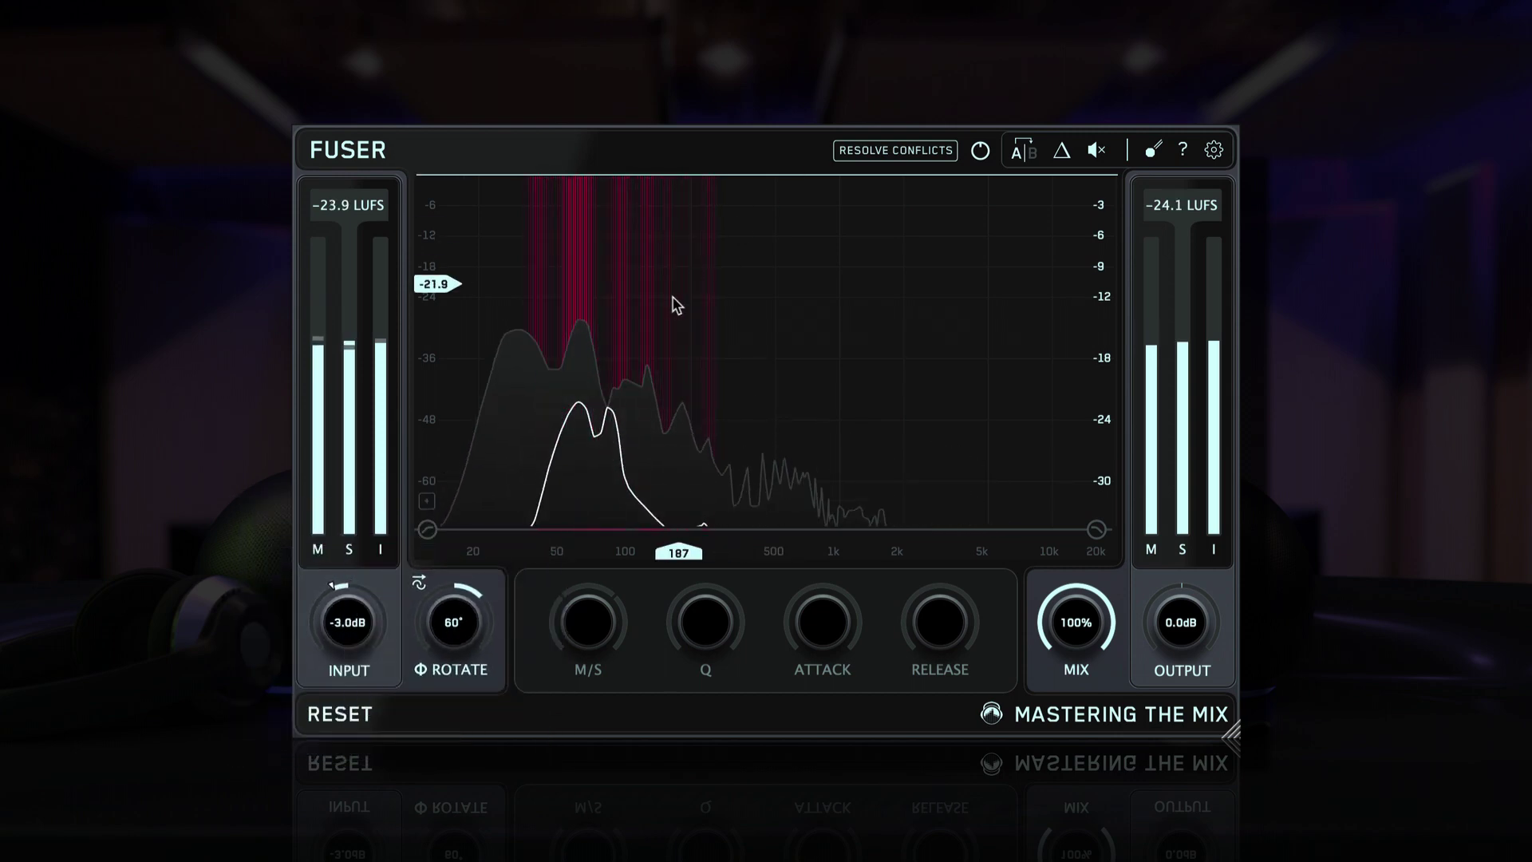
Add a cut band at the clashing low peak and let Fuser resolve the conflicts automatically
left_click(586, 329)
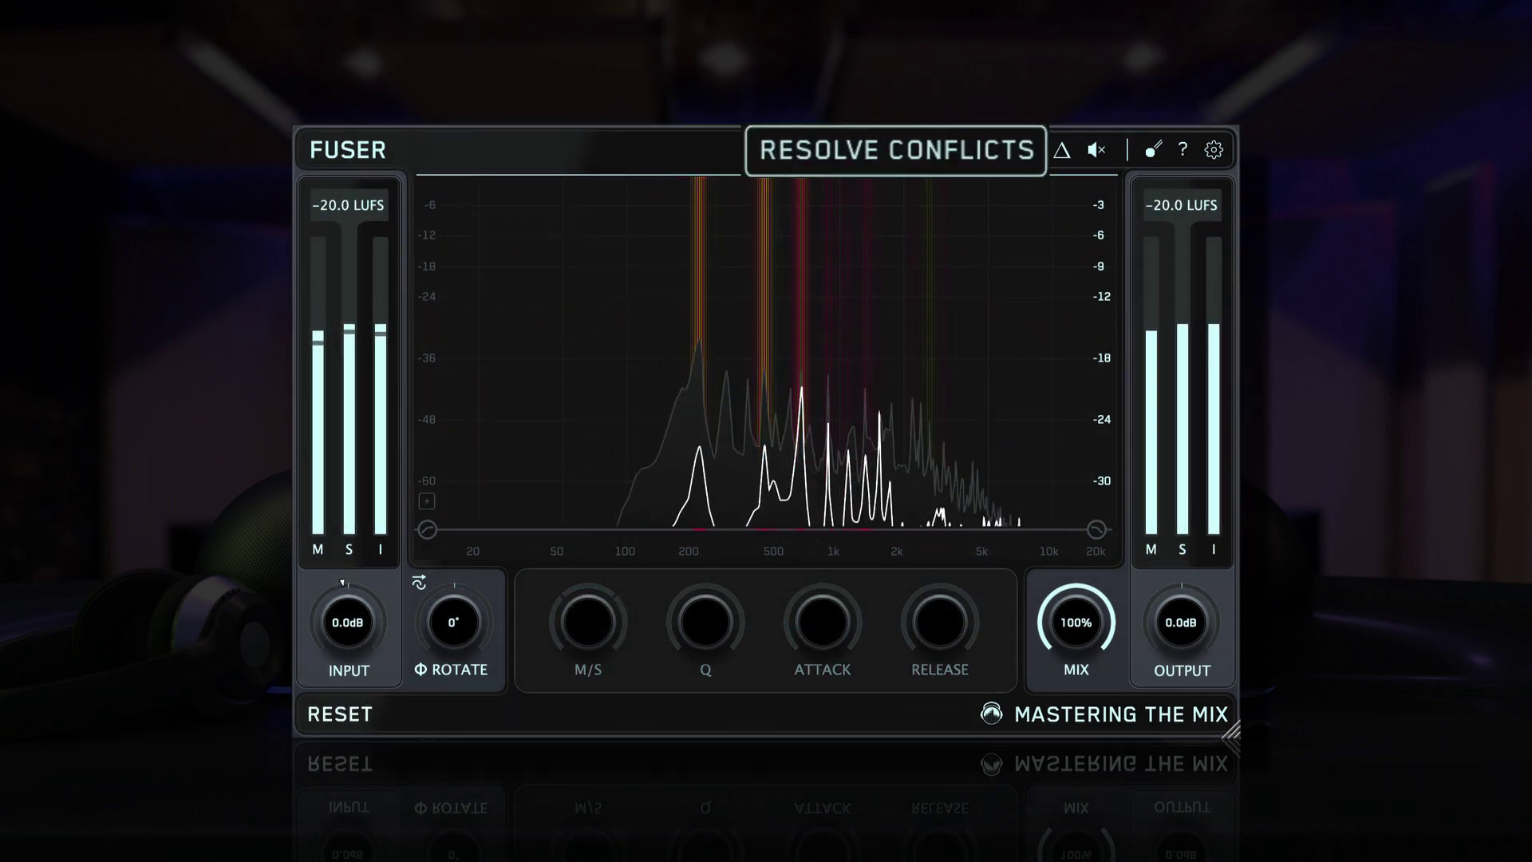
left_click(889, 145)
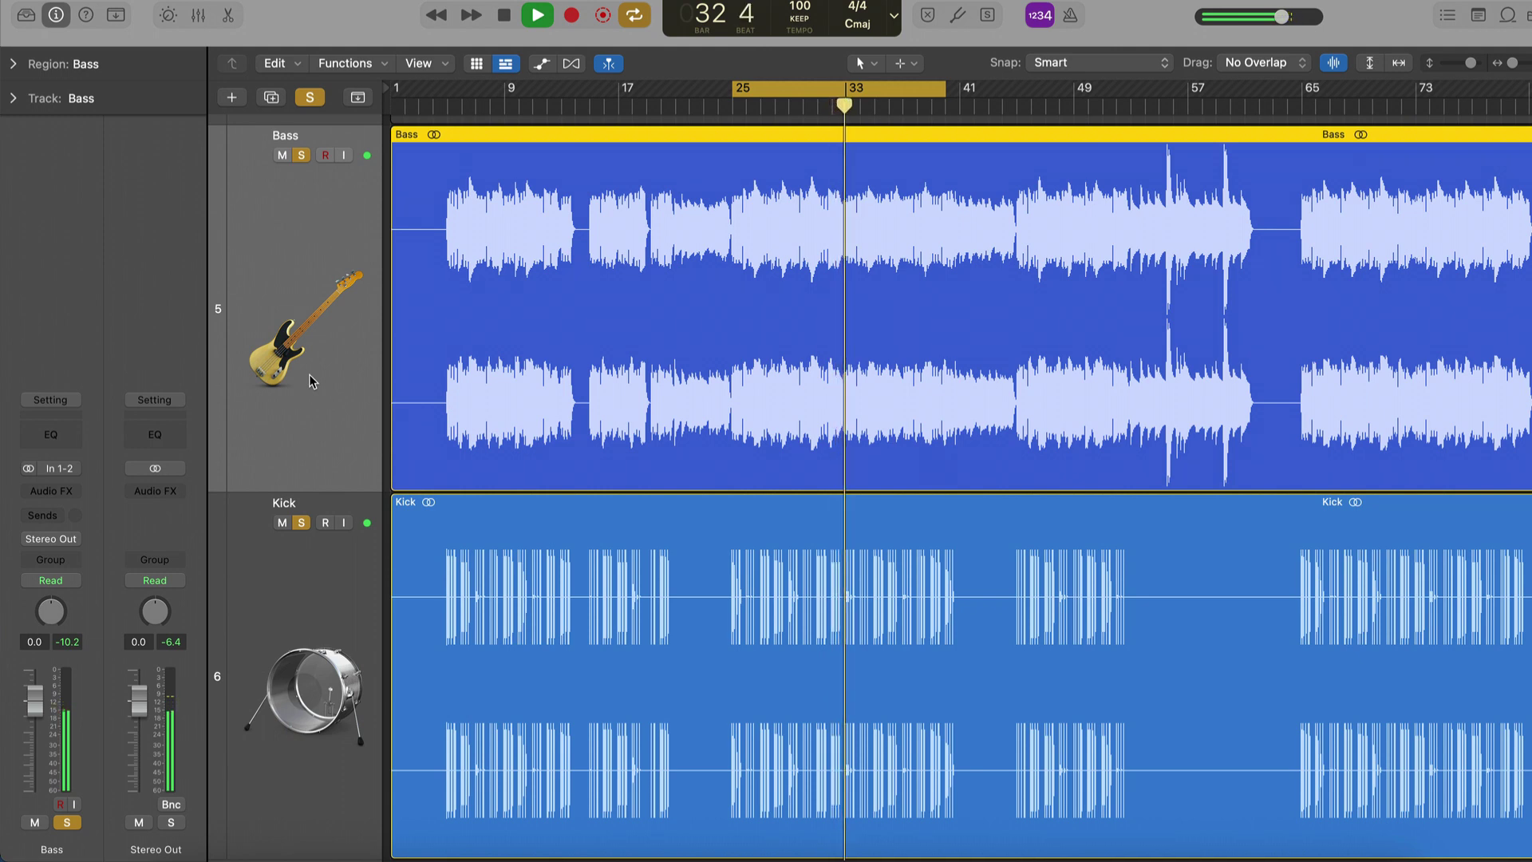
Insert Fuser on Bass keyed from Kick (Audio 5), then add a mid-only dip band
left_click(72, 492)
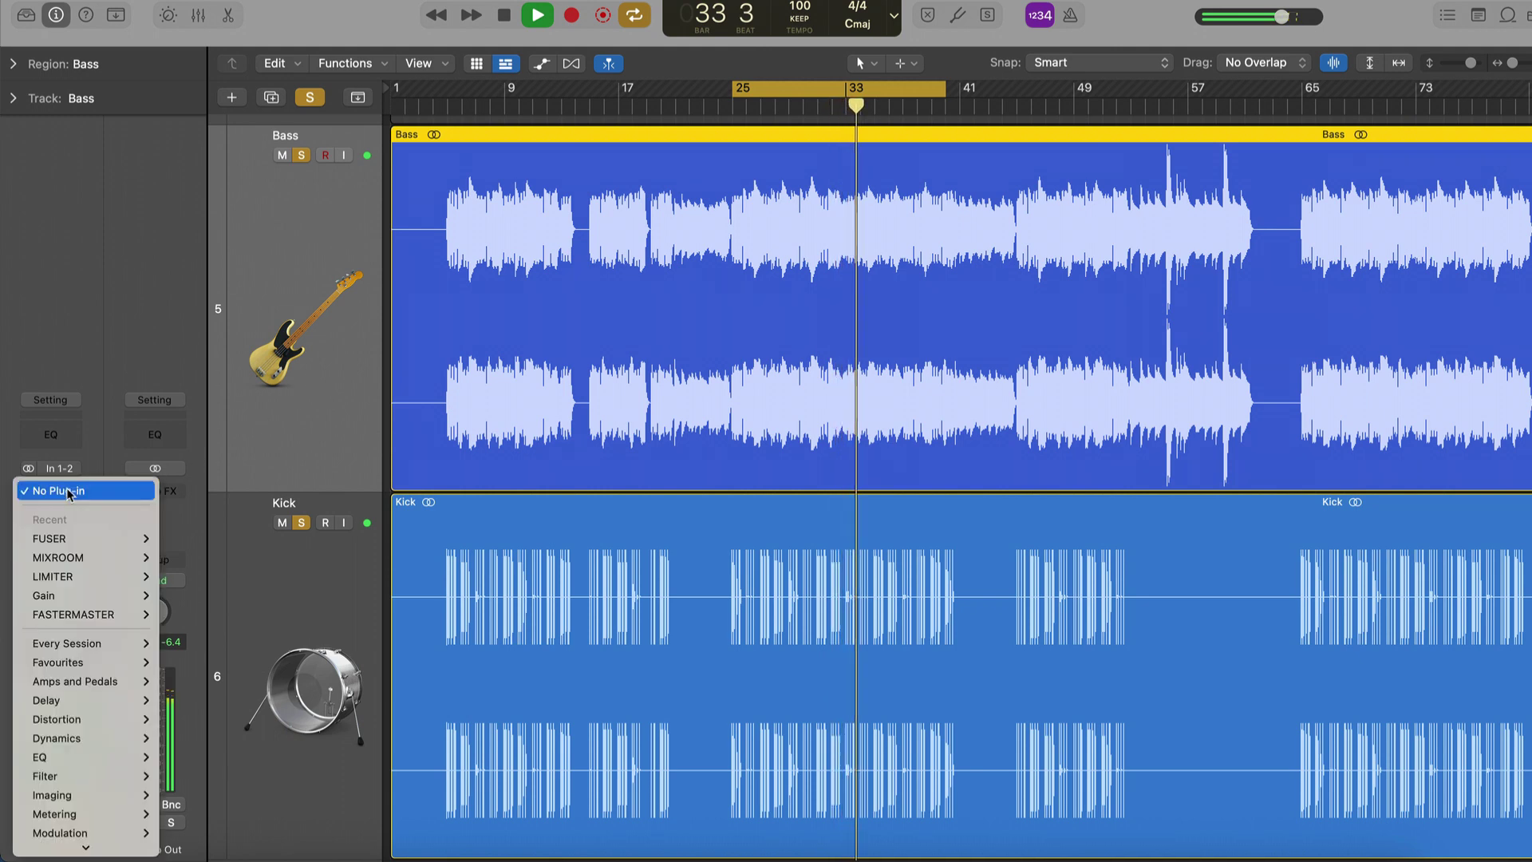
left_click(76, 537)
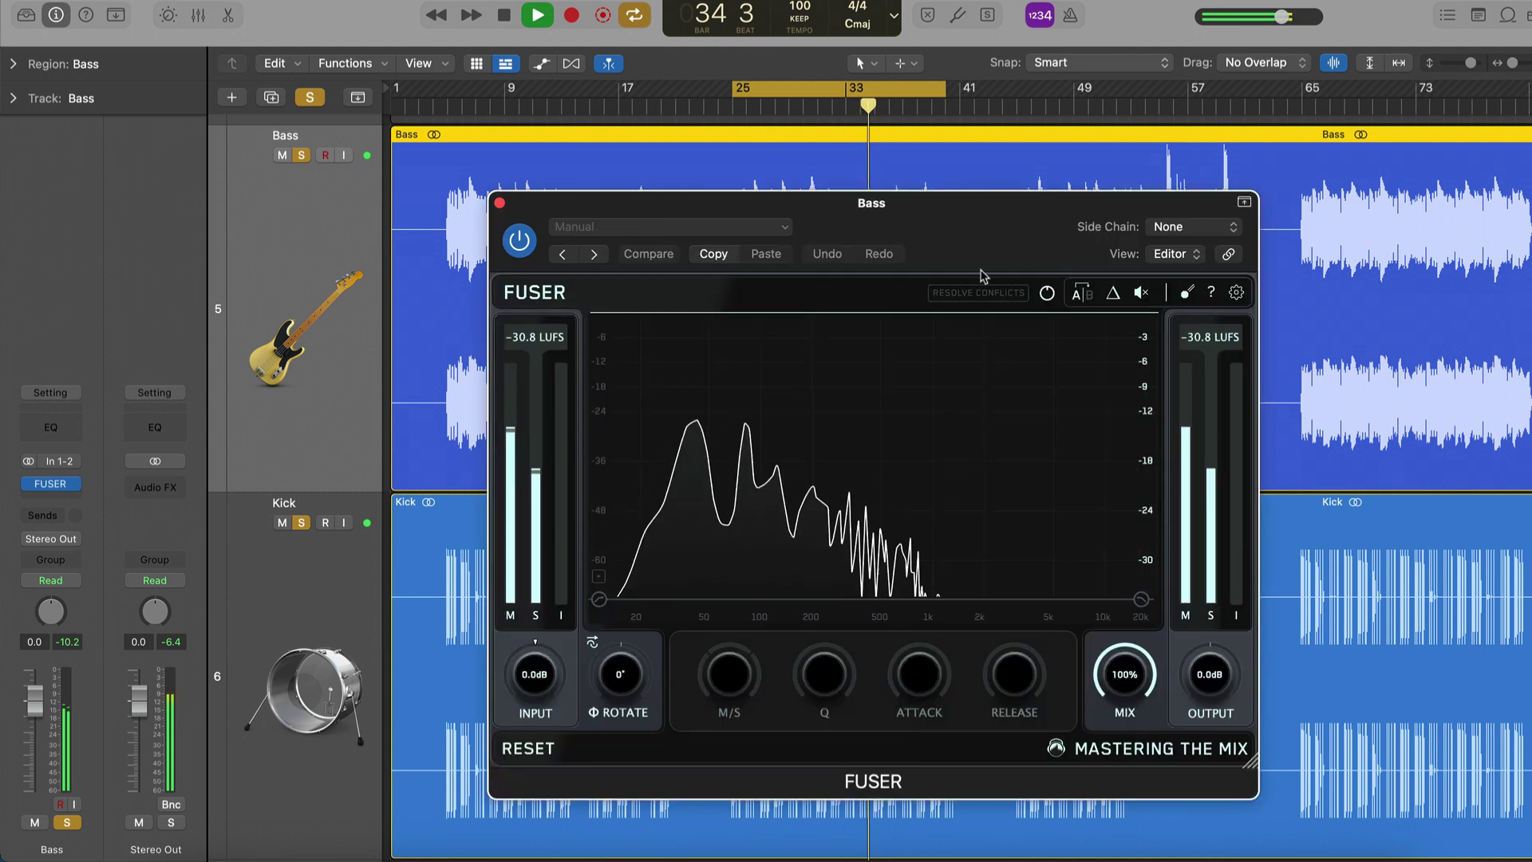
left_click(1189, 227)
mouse_move(1185, 260)
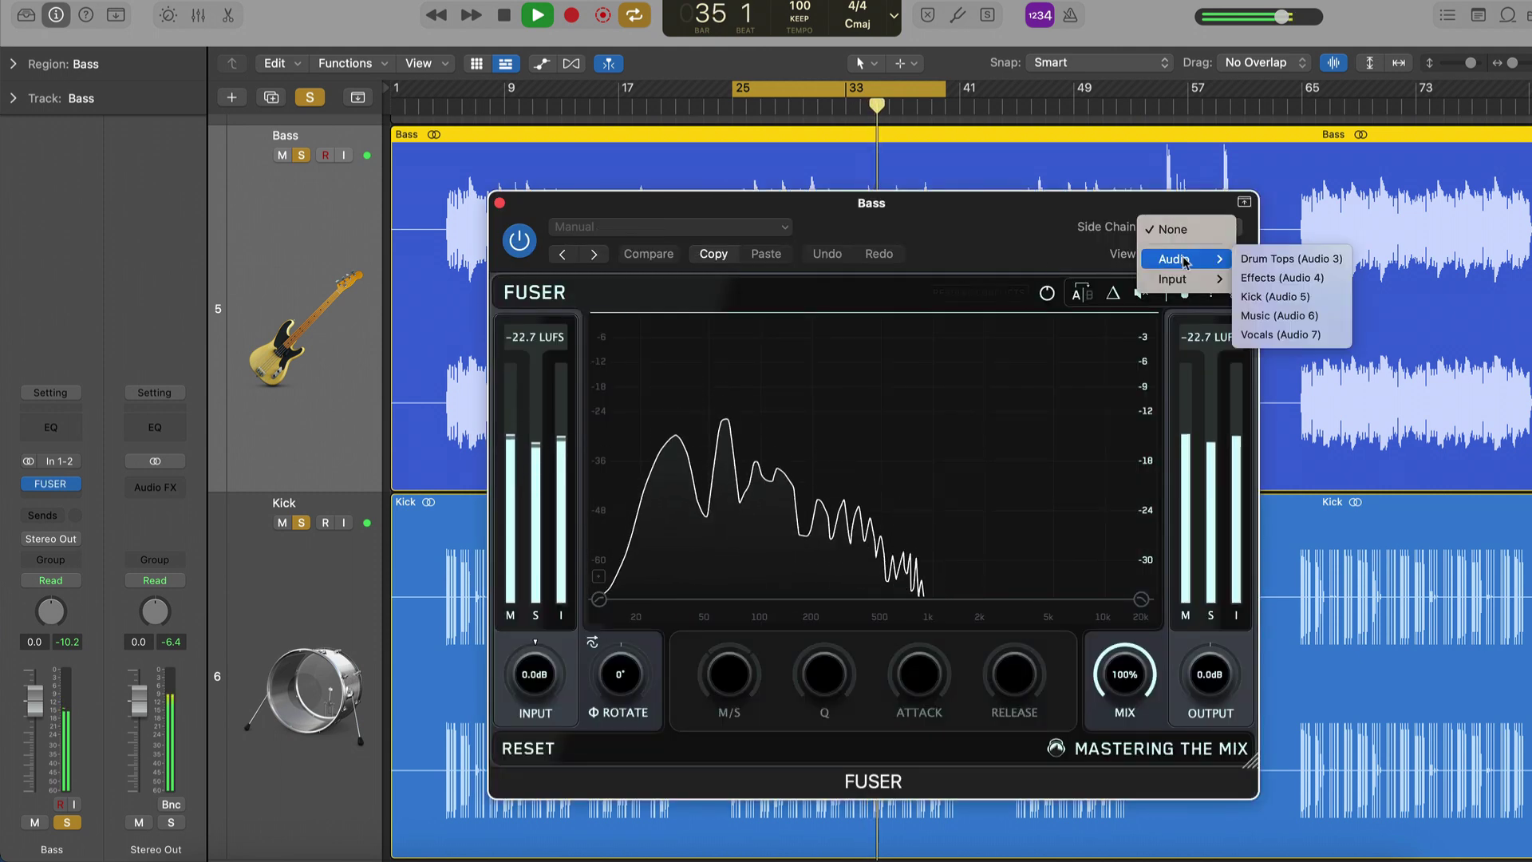
left_click(1268, 296)
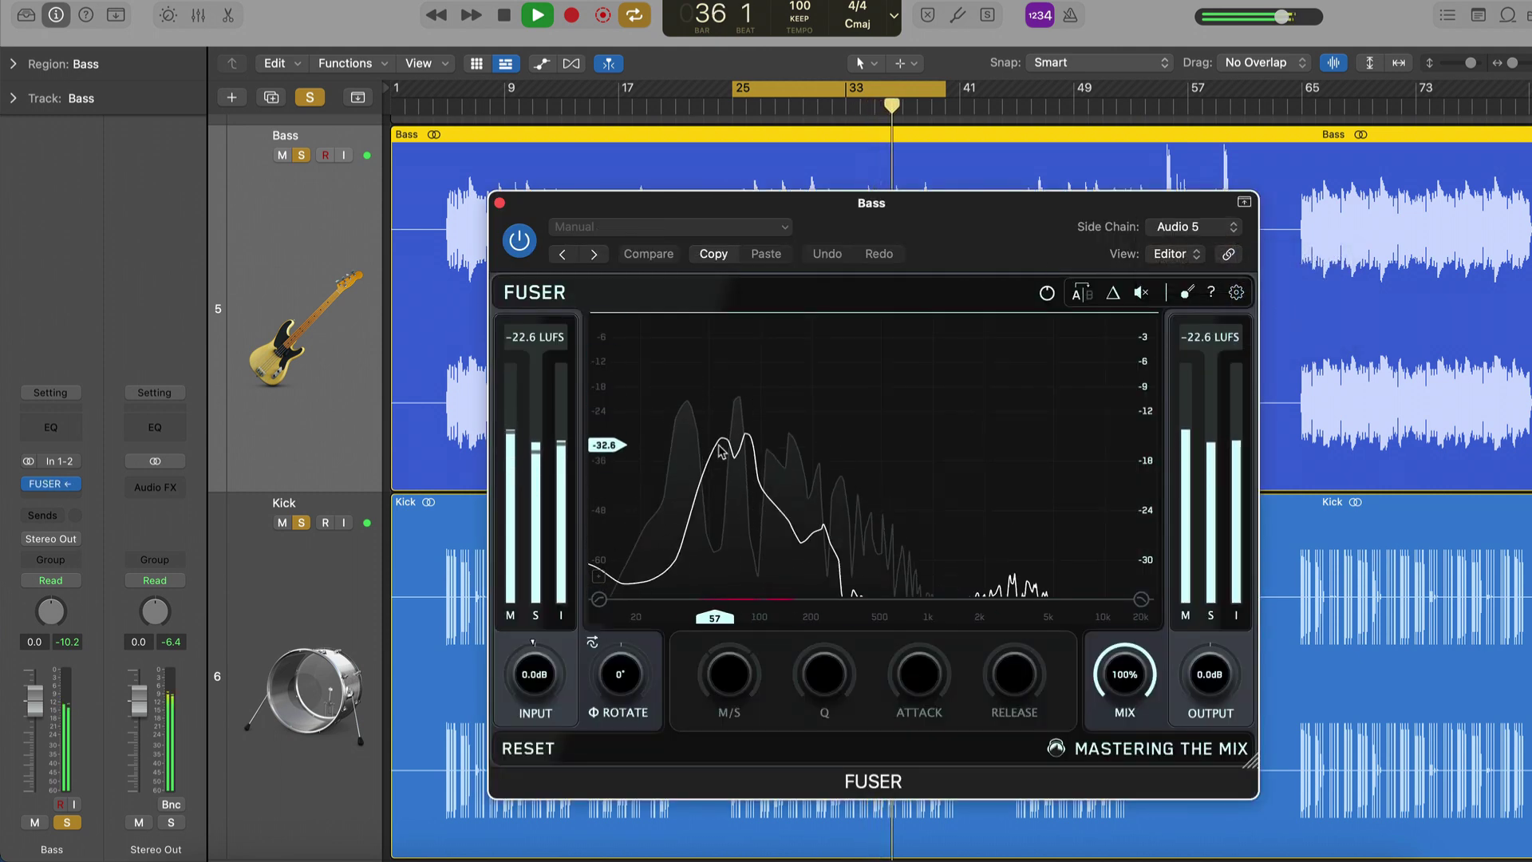
left_click(720, 451)
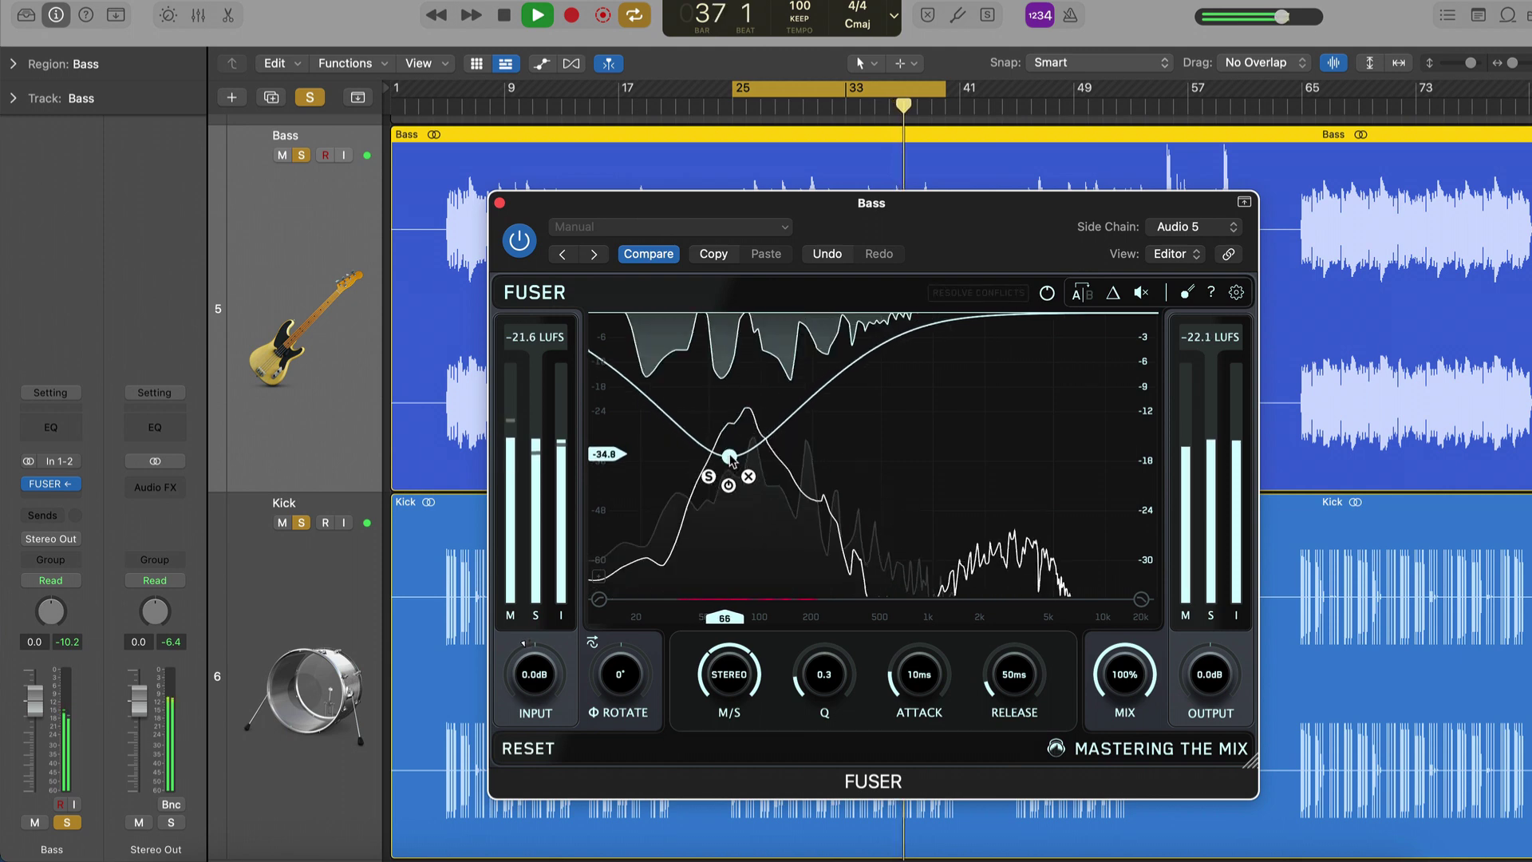
left_click_drag(729, 674, 721, 778)
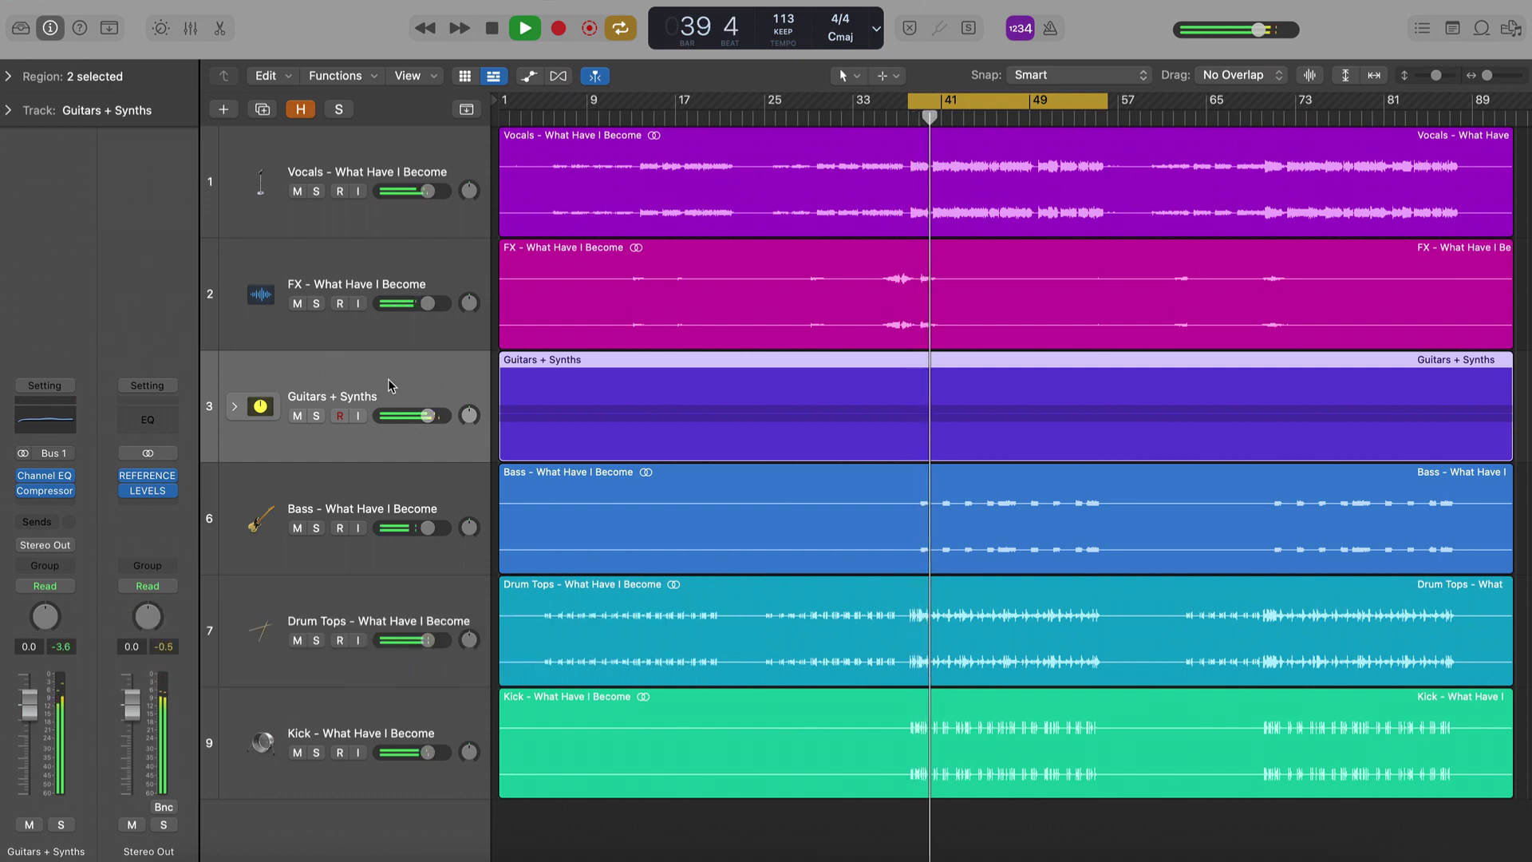
Insert stereo Fuser on Guitars + Synths with its side chain fed from Vocals (Audio 8)
left_click(64, 507)
mouse_move(80, 587)
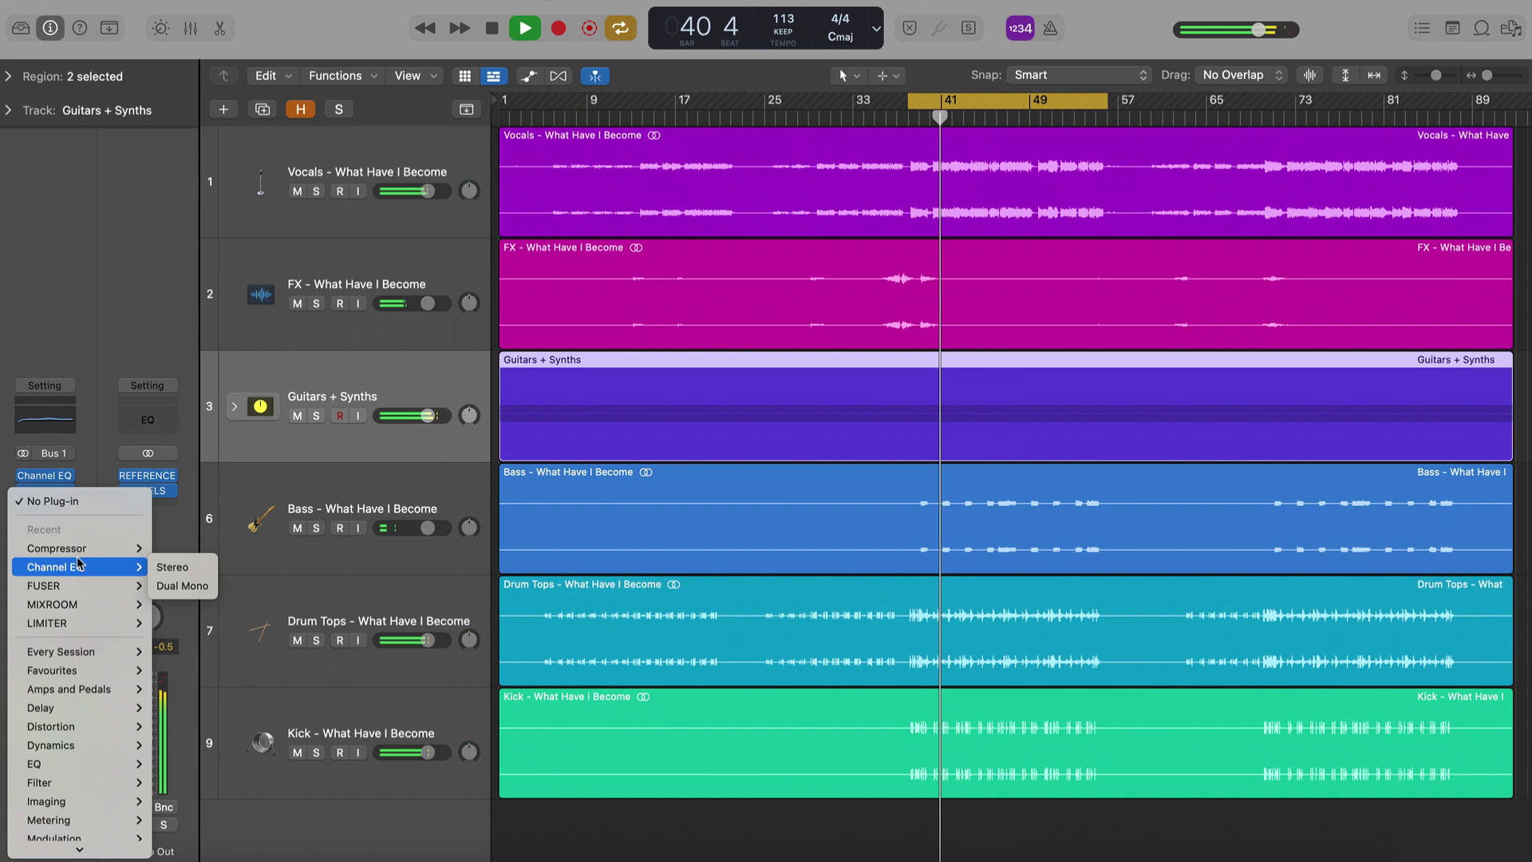
left_click(172, 585)
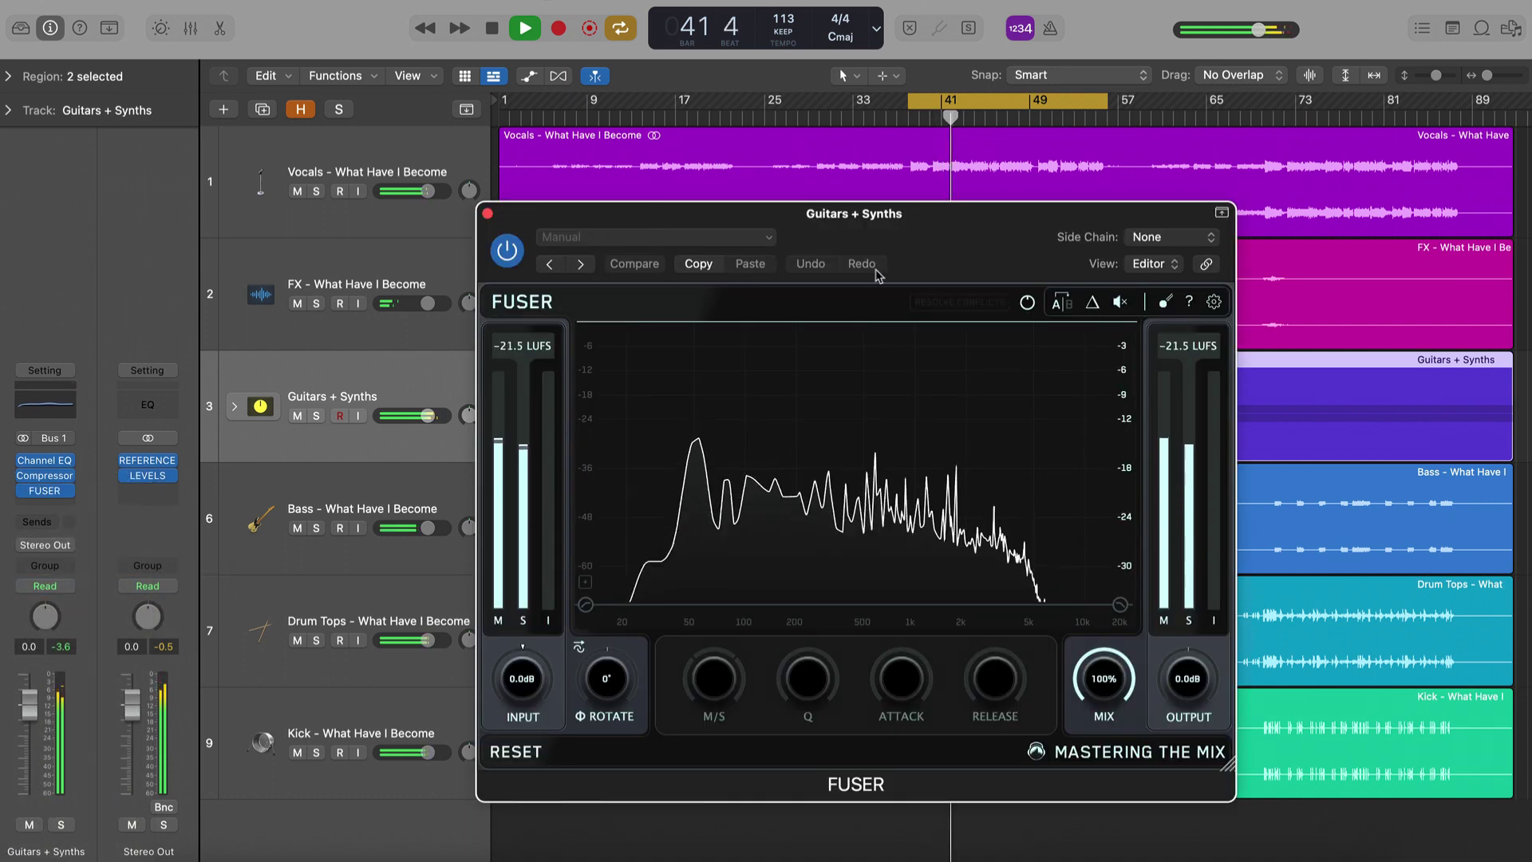
left_click(1161, 236)
mouse_move(1157, 268)
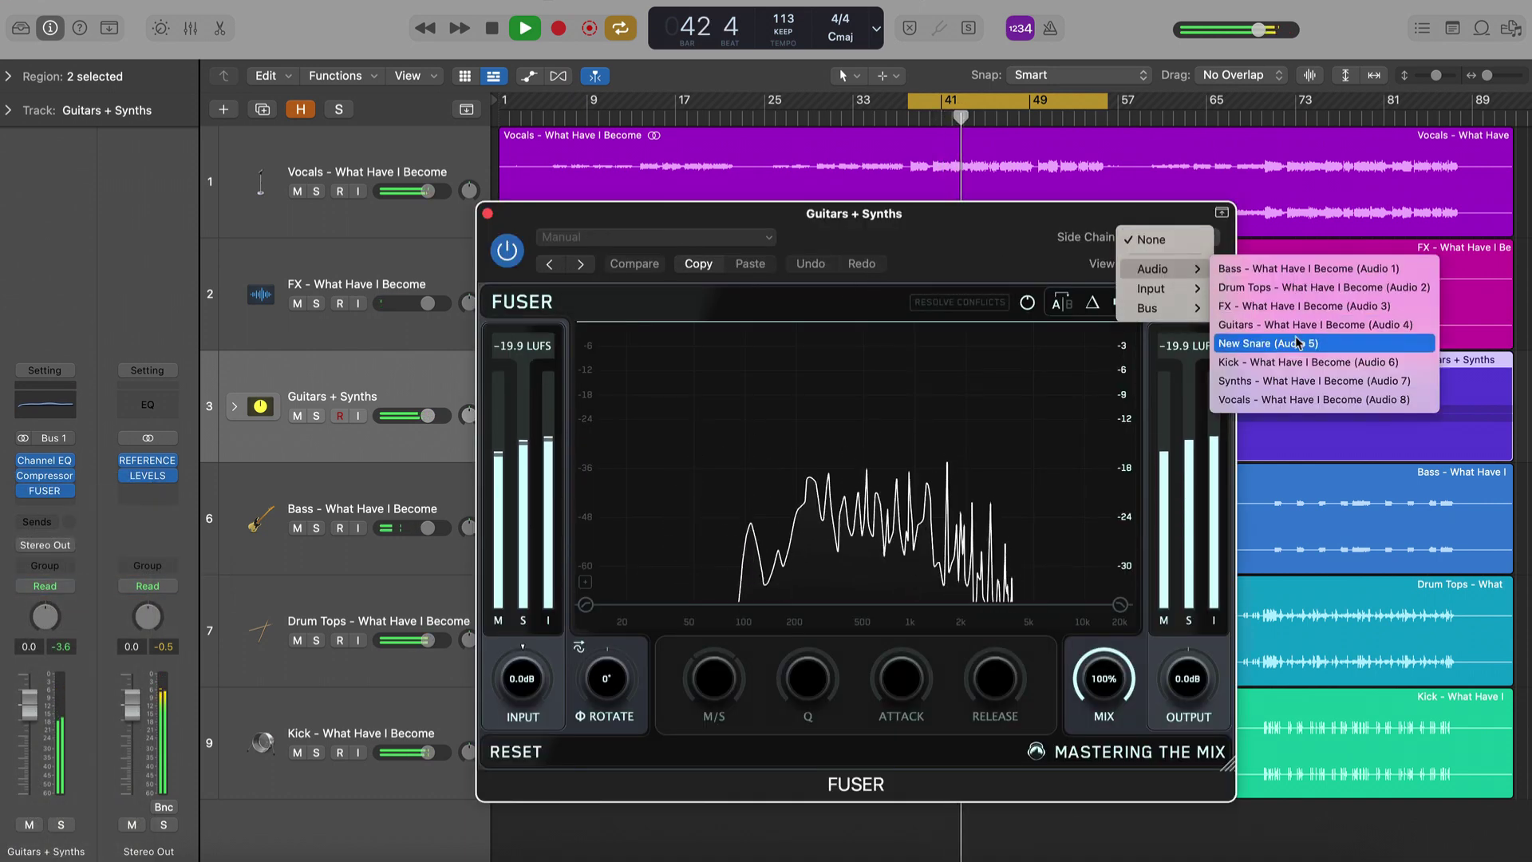
left_click(1303, 396)
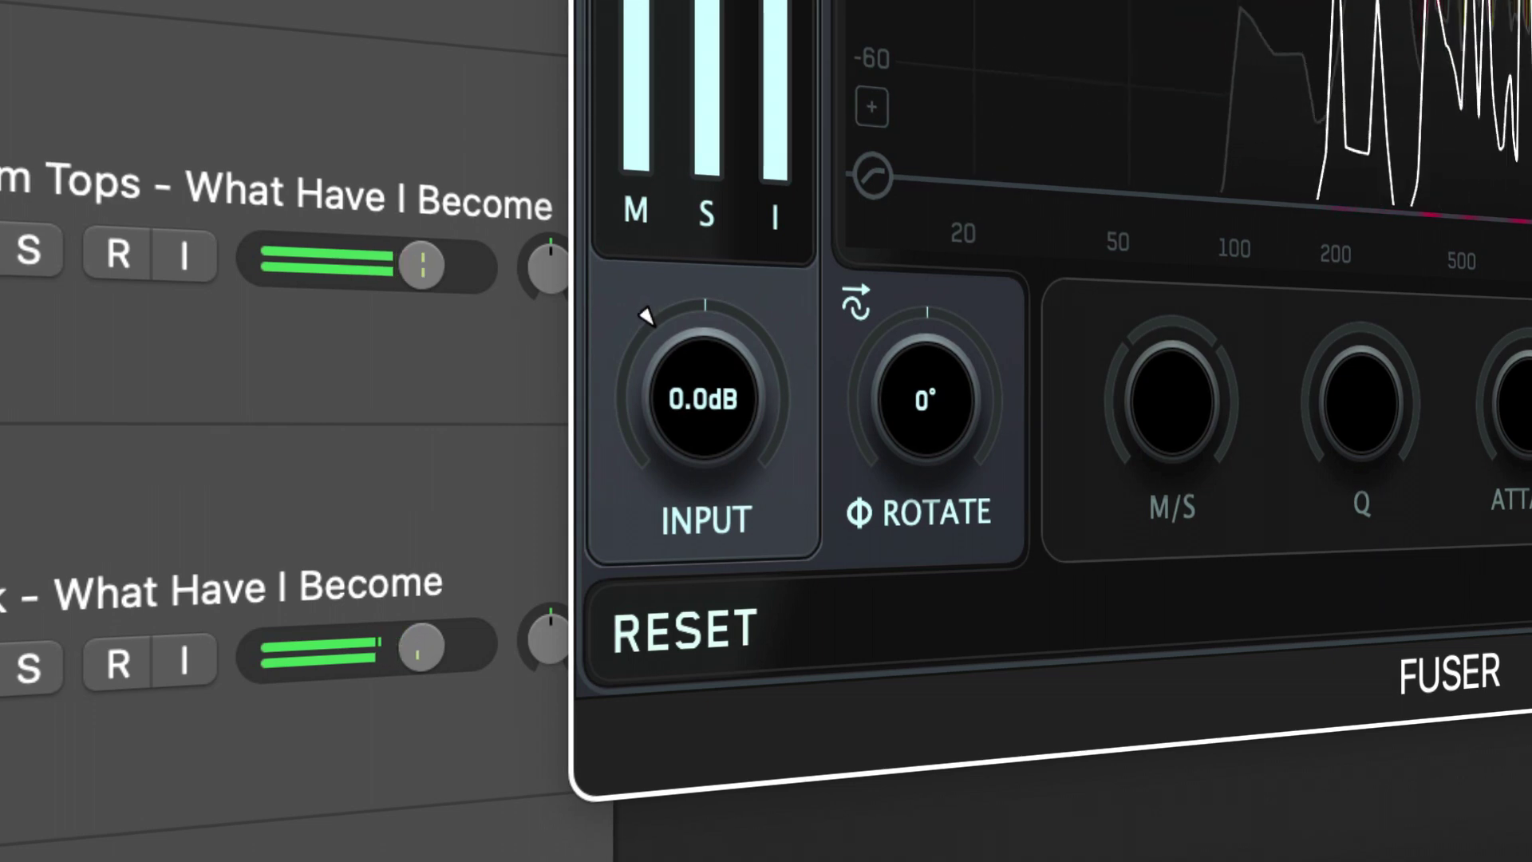
Drag the Fuser INPUT knob down to -6.2 dB for gain staging
left_click_drag(696, 381, 706, 557)
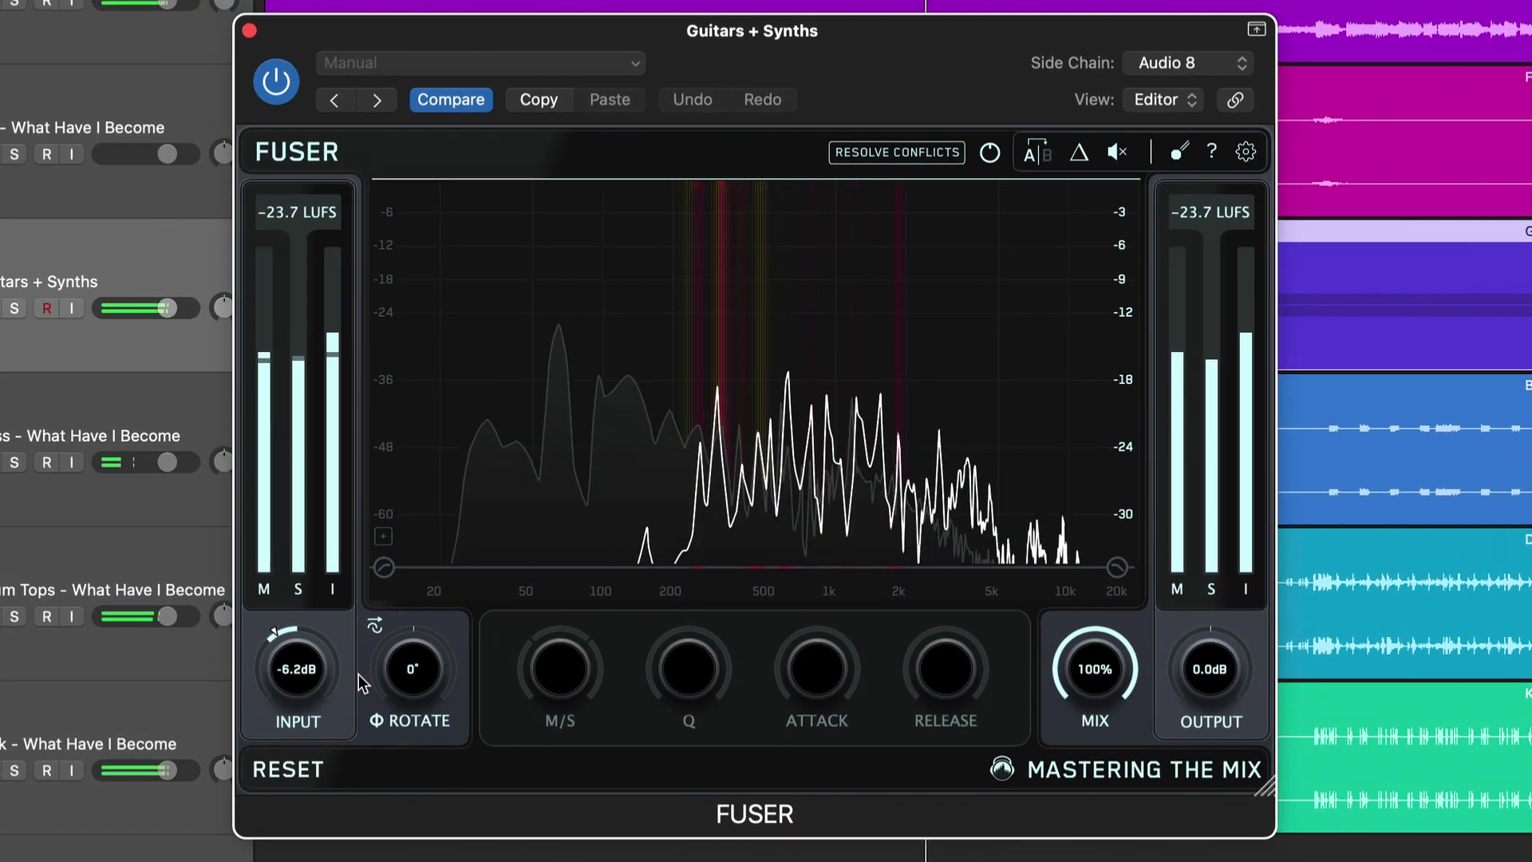
Resolve conflicts, then add a mid-only dip near 196 Hz with Q 0.5 and 7 ms attack
left_click(883, 152)
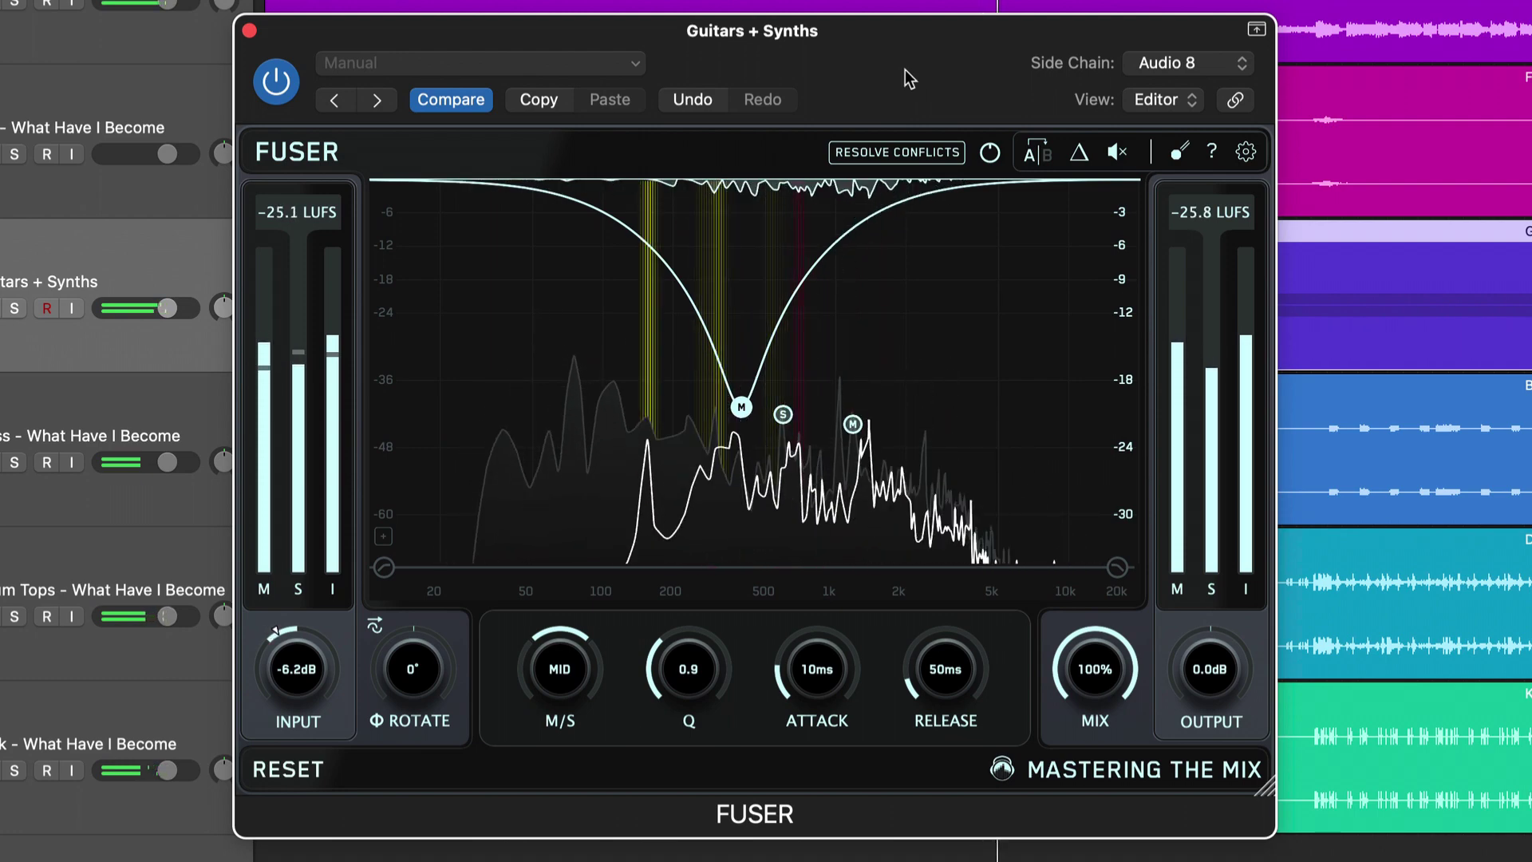
left_click_drag(574, 415, 667, 487)
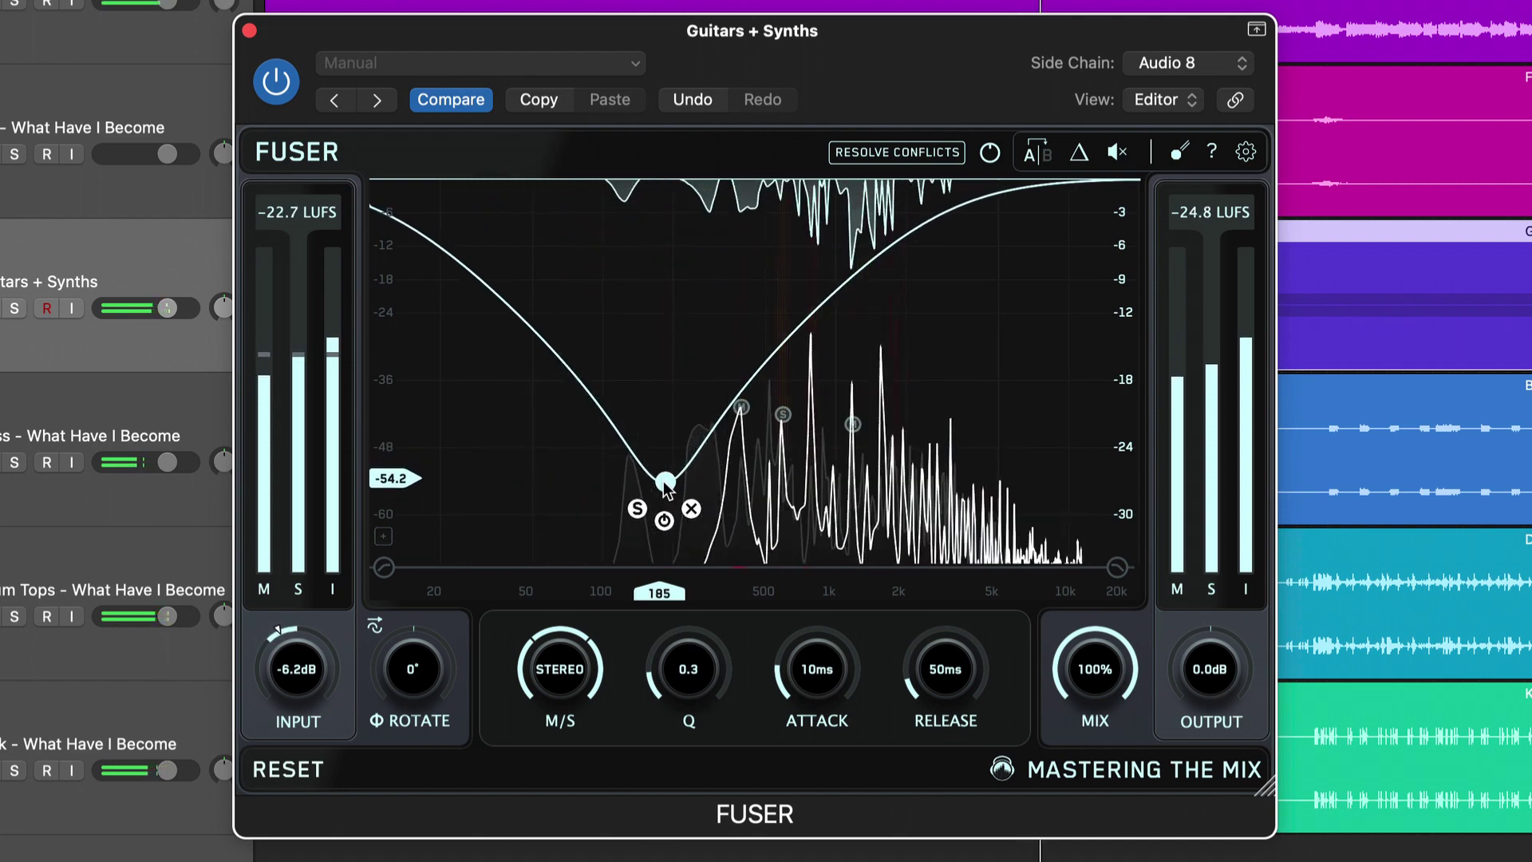
left_click_drag(560, 671, 559, 684)
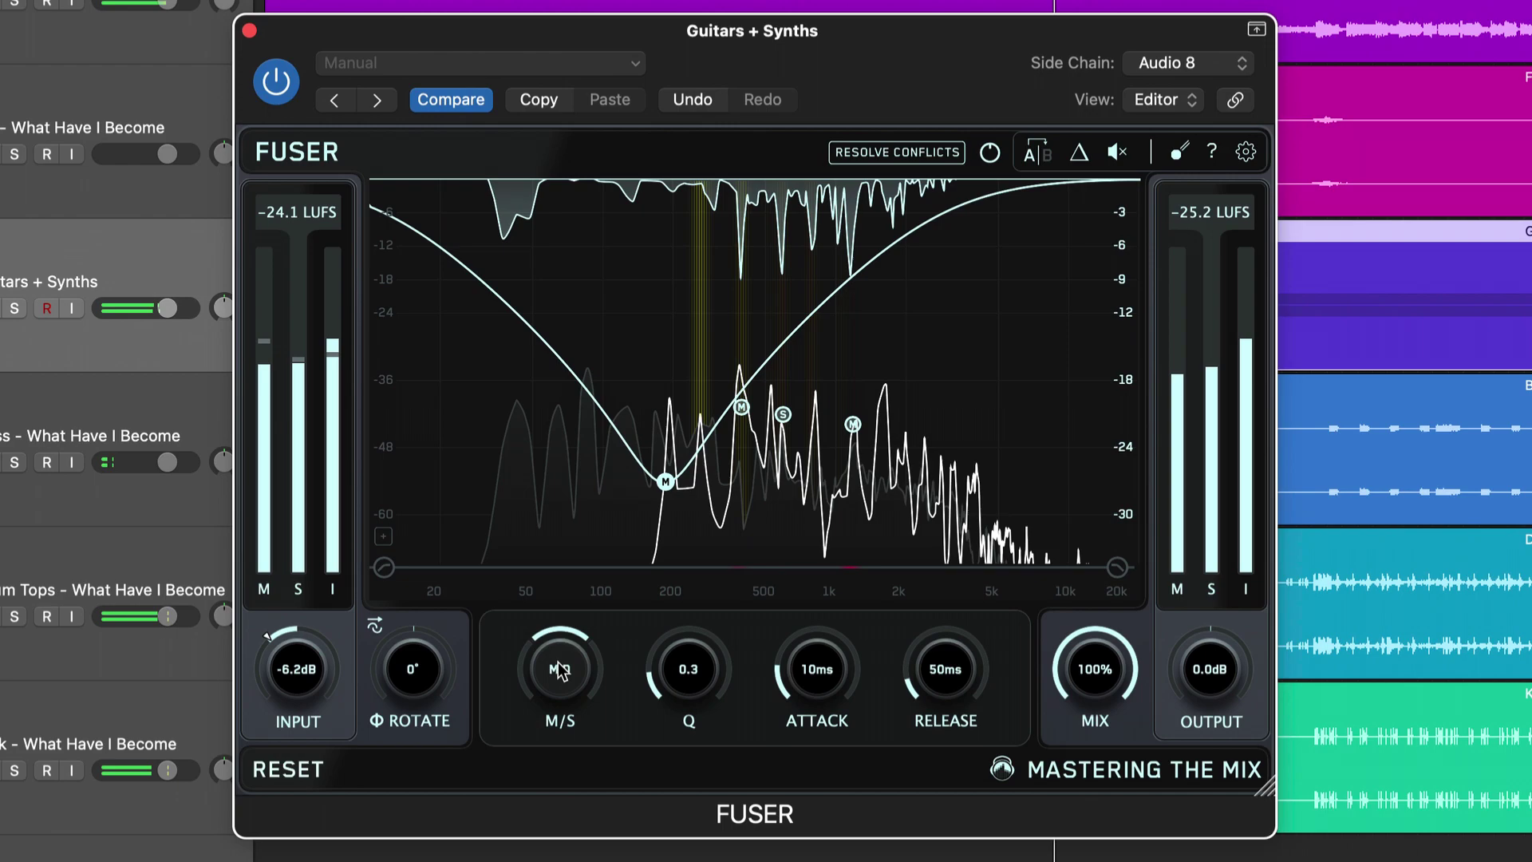
left_click_drag(692, 659, 692, 651)
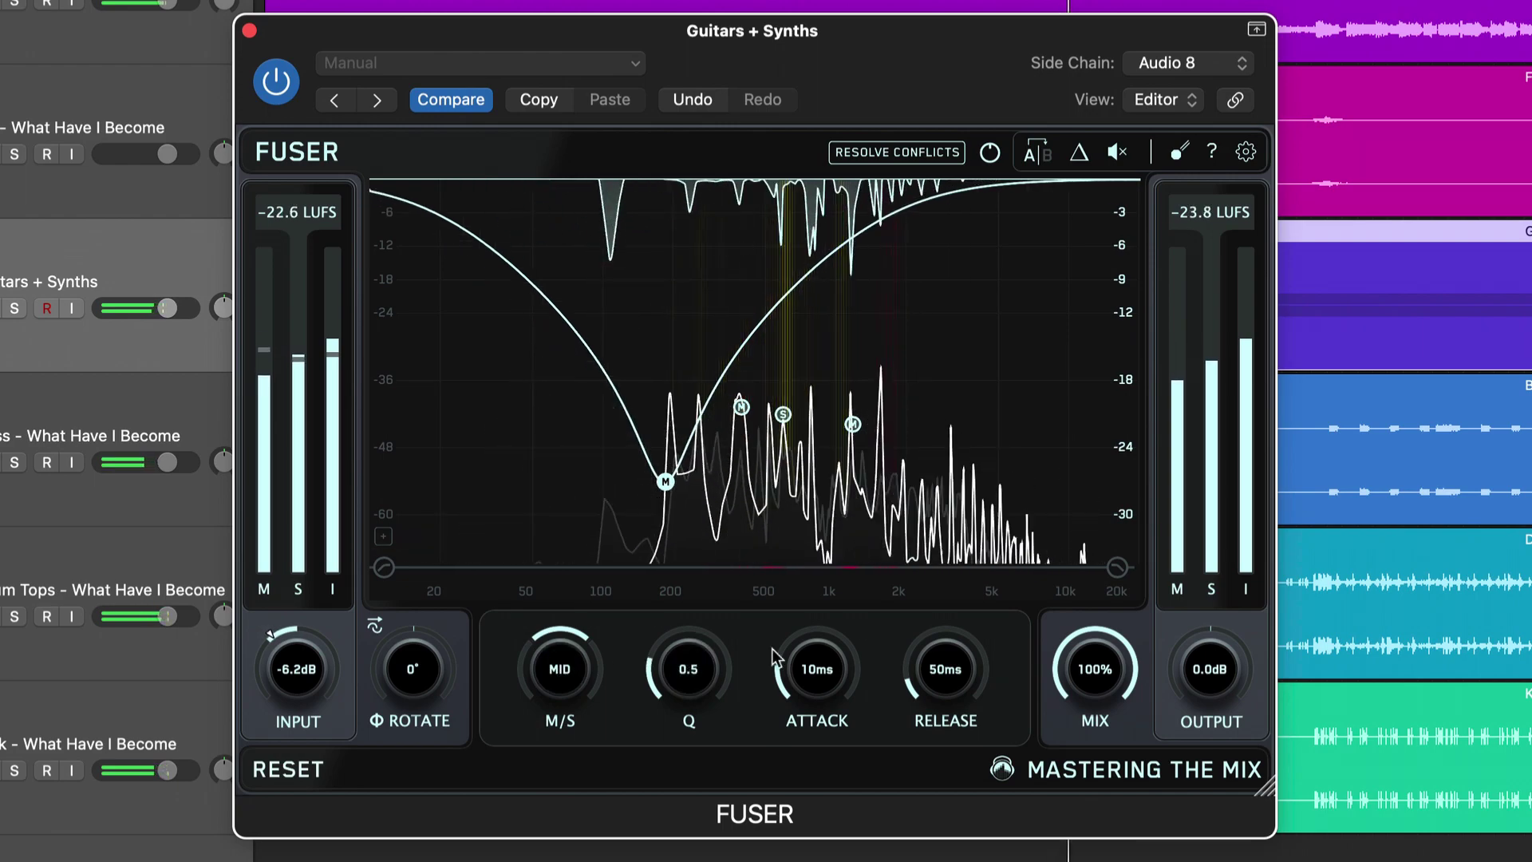
left_click_drag(817, 668, 846, 717)
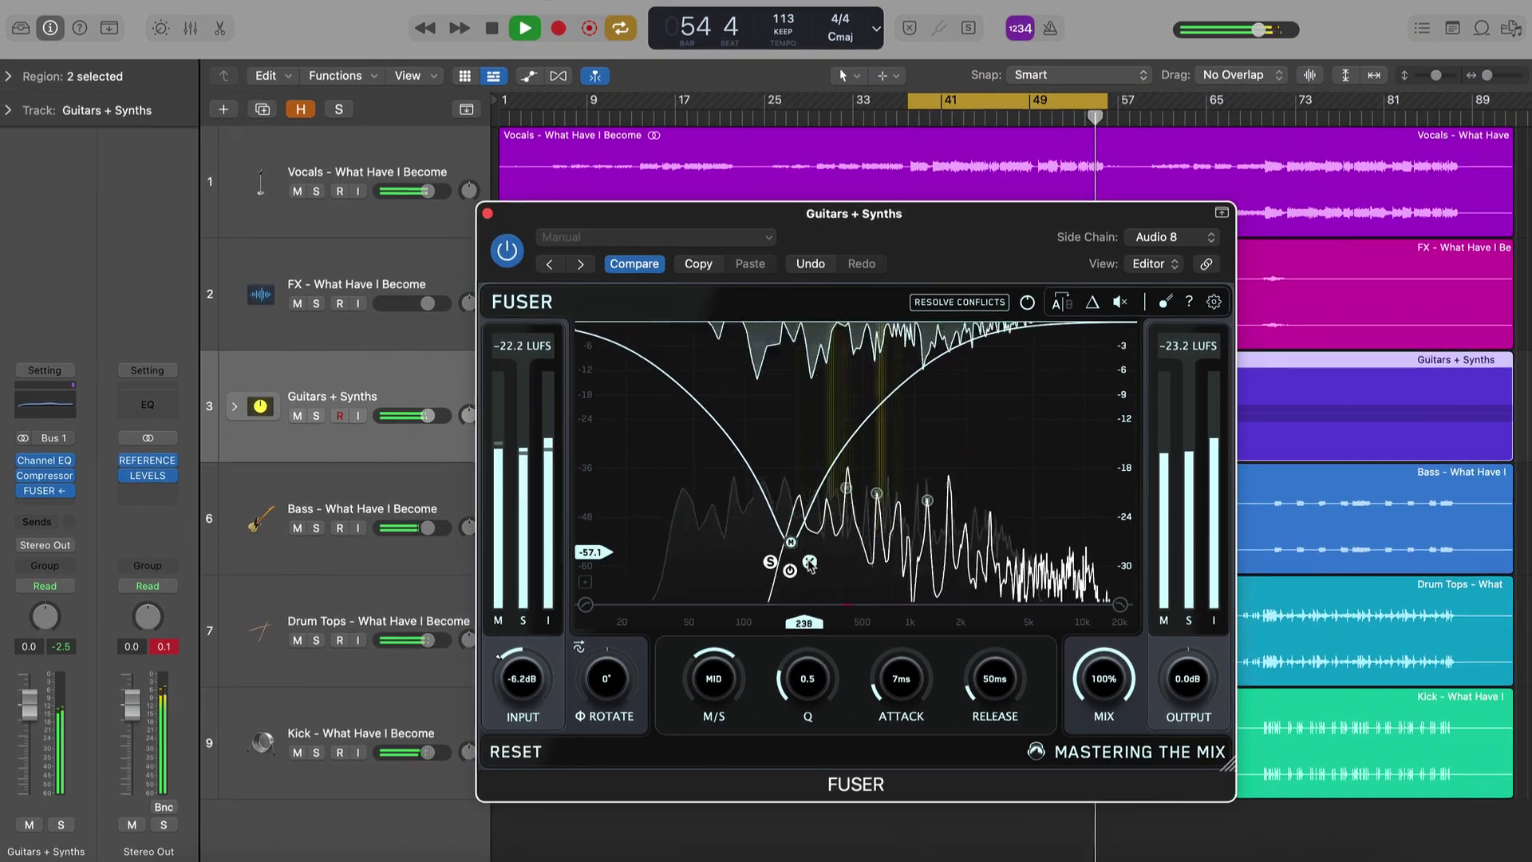
Solo Guitars + Synths, briefly soloing and then unsoloing the Vocals track
left_click(319, 417)
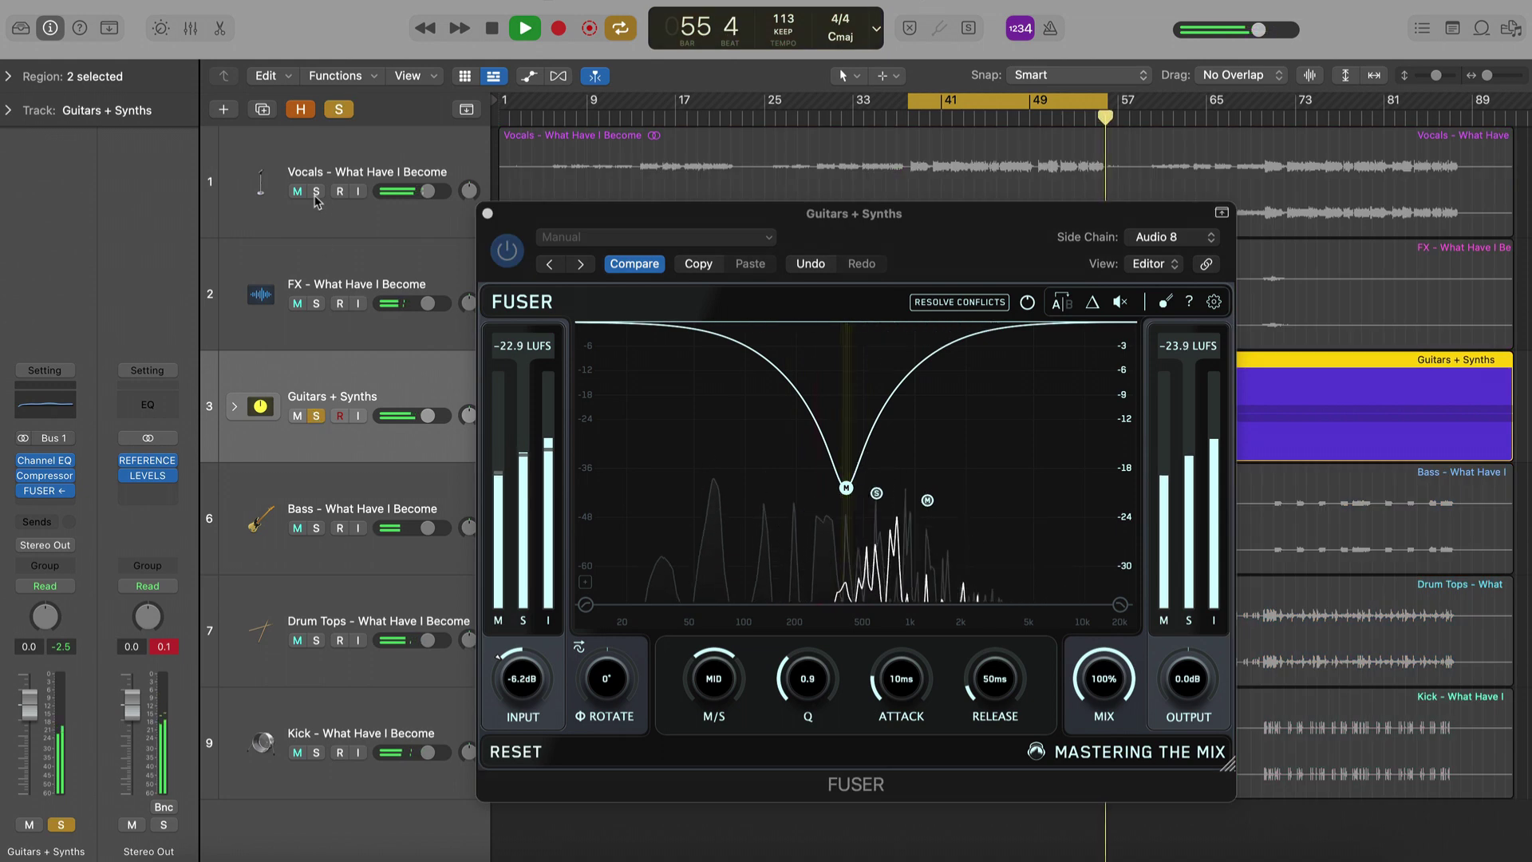
left_click(316, 191)
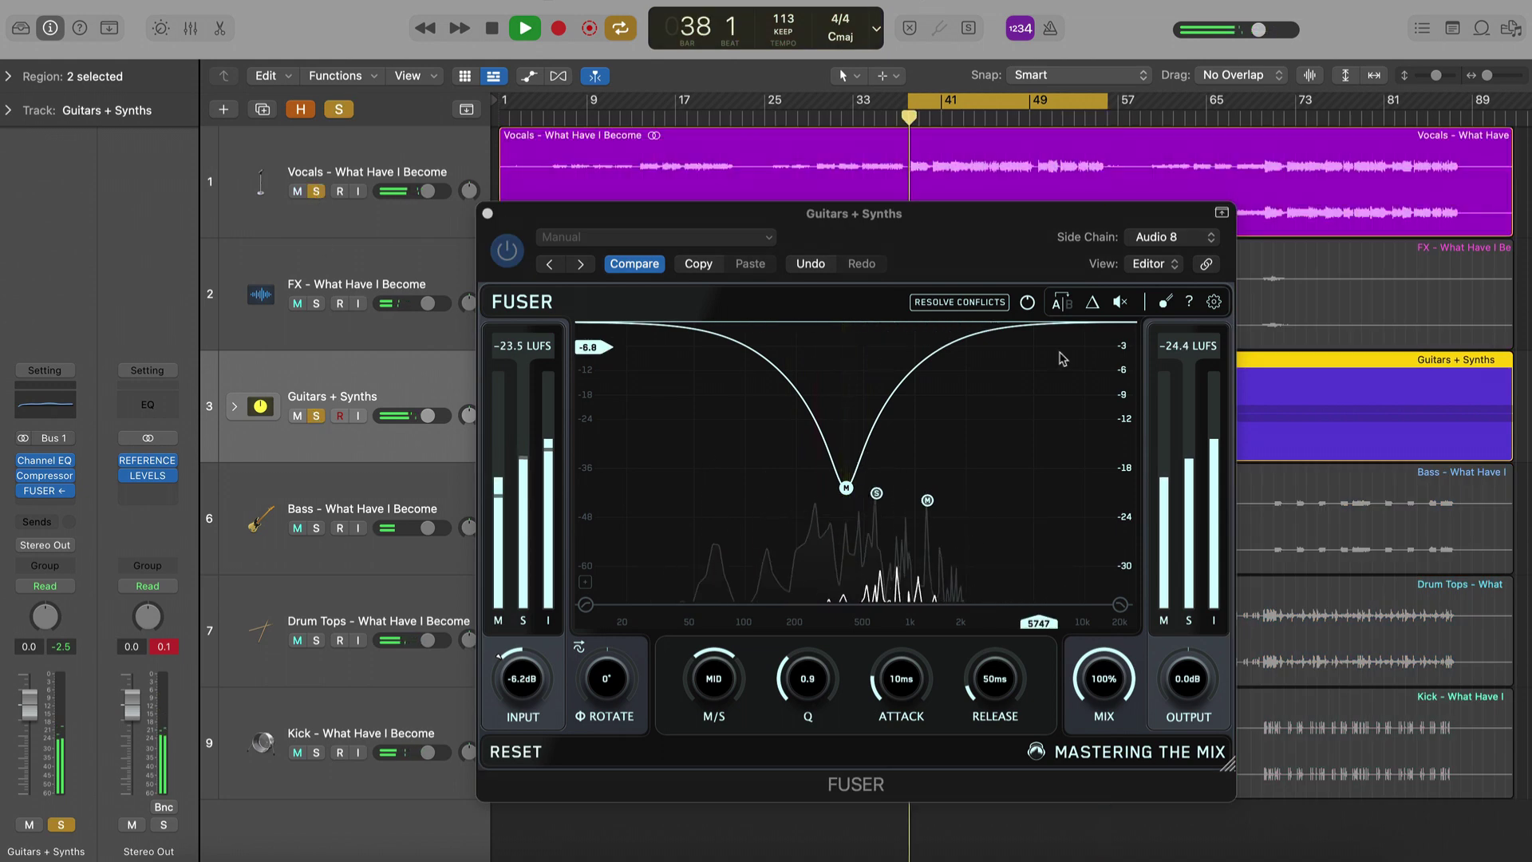
left_click(316, 191)
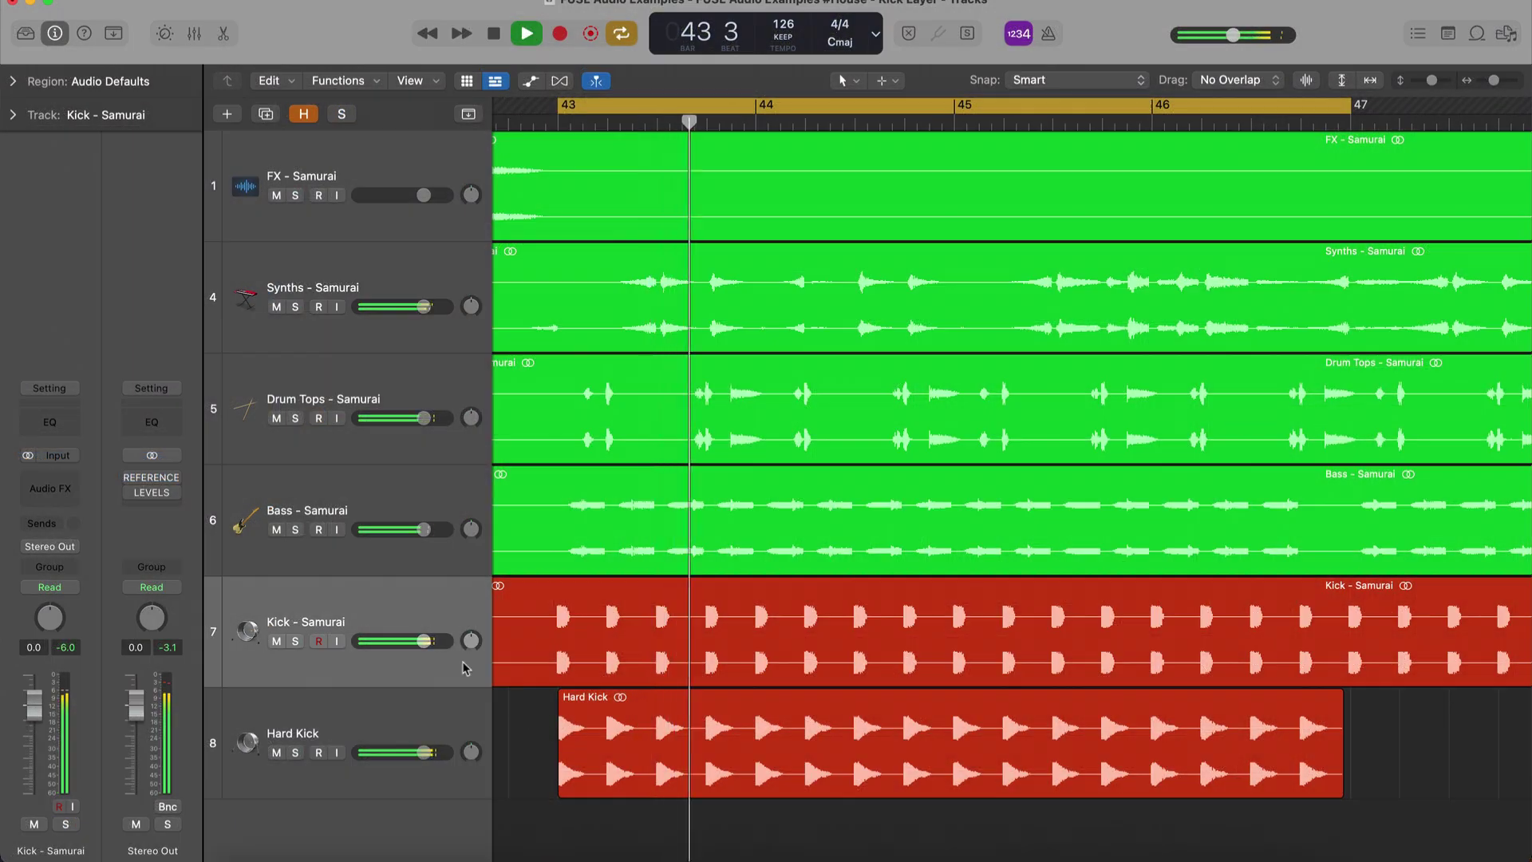
Insert Fuser on Kick - Samurai and enable phase analysis, setting rotation to 150°
left_click(68, 481)
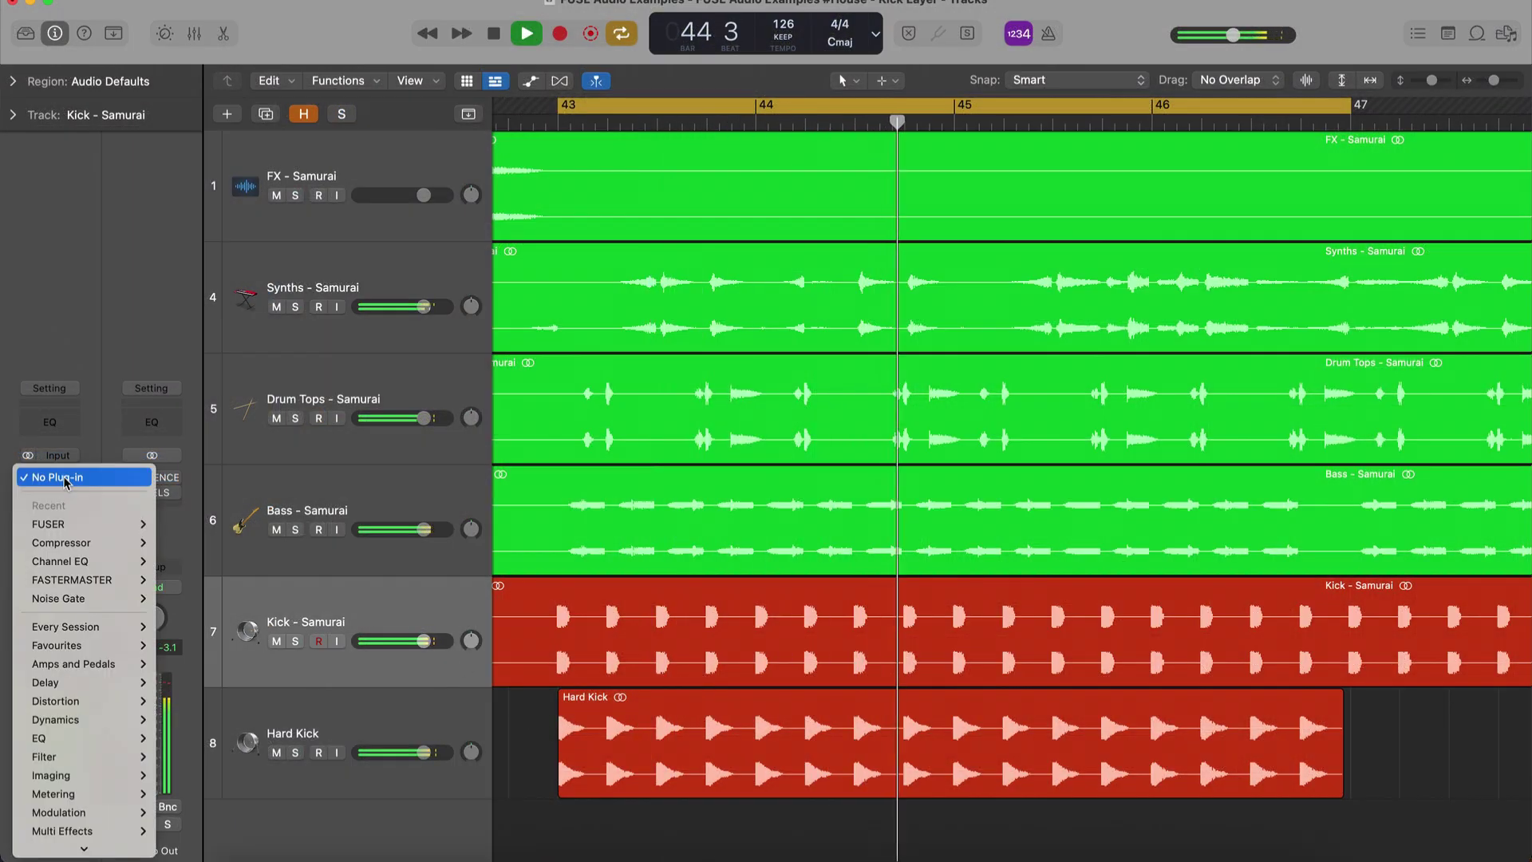
mouse_move(120, 520)
left_click(182, 529)
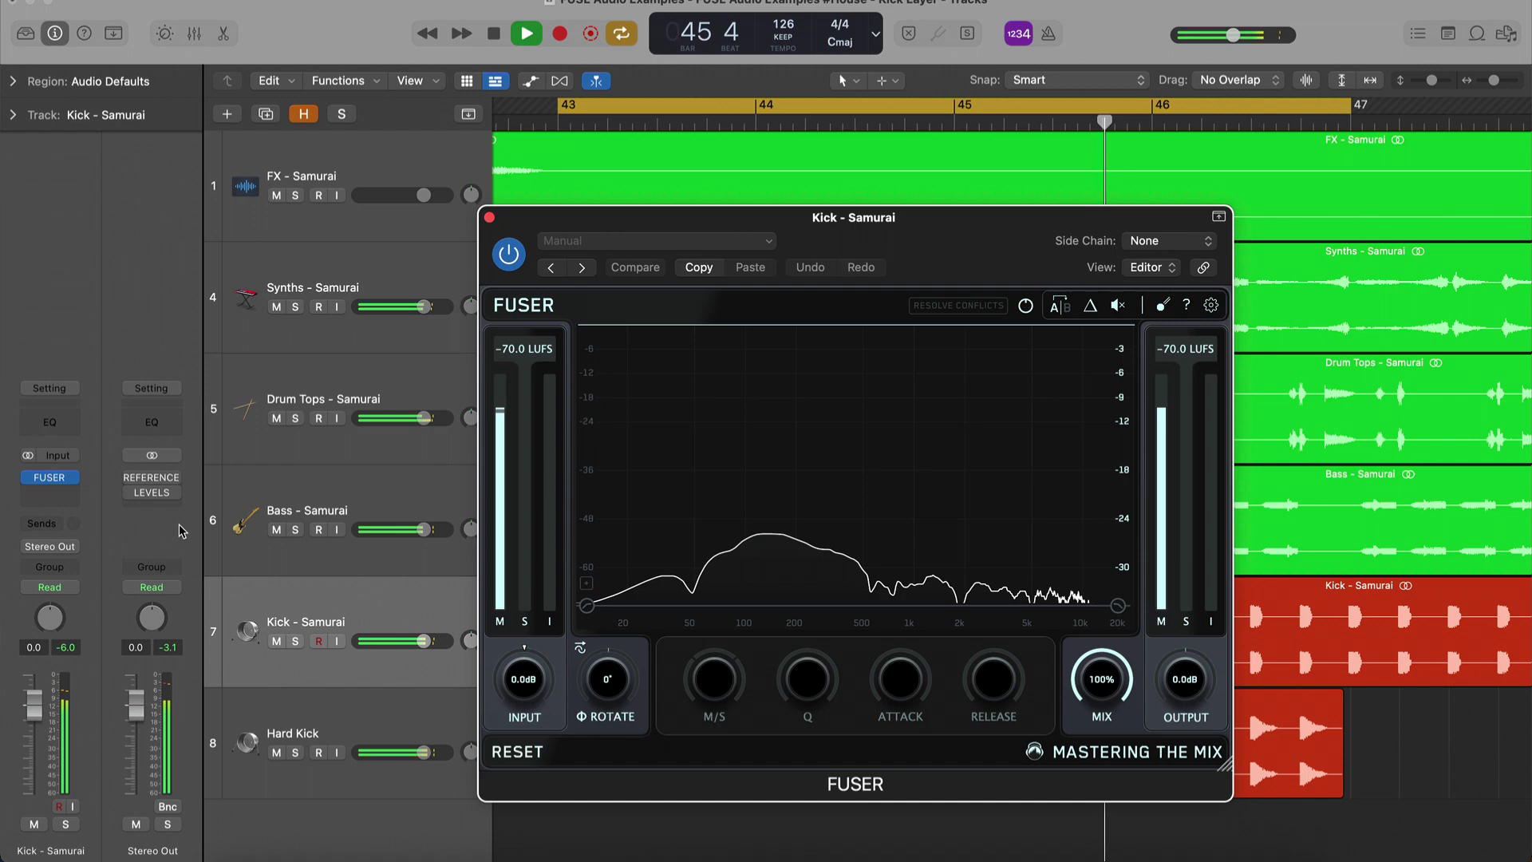
left_click(1165, 239)
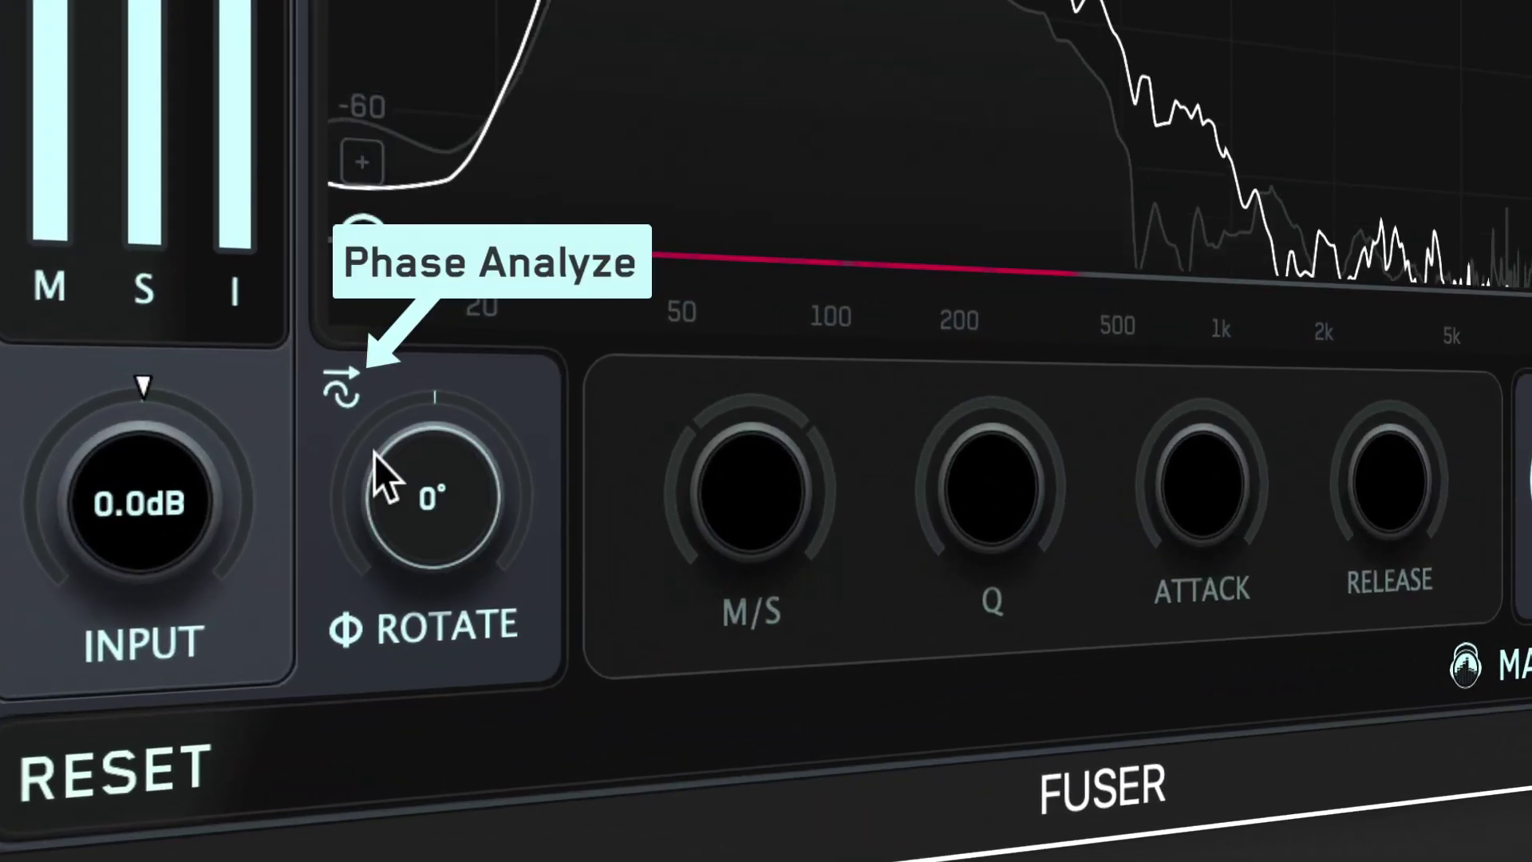
left_click(340, 393)
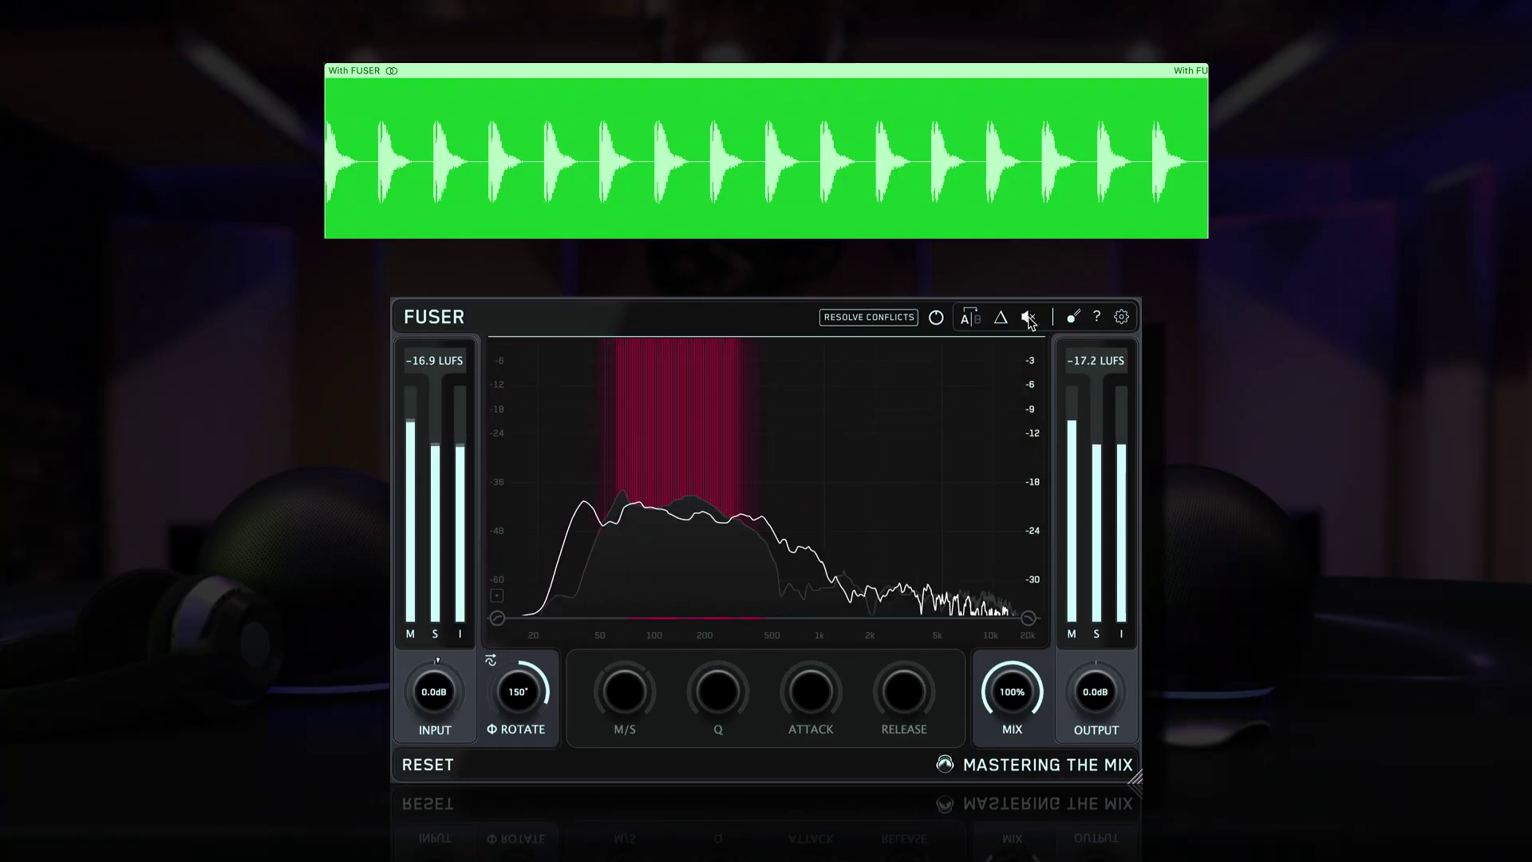
left_click(1029, 319)
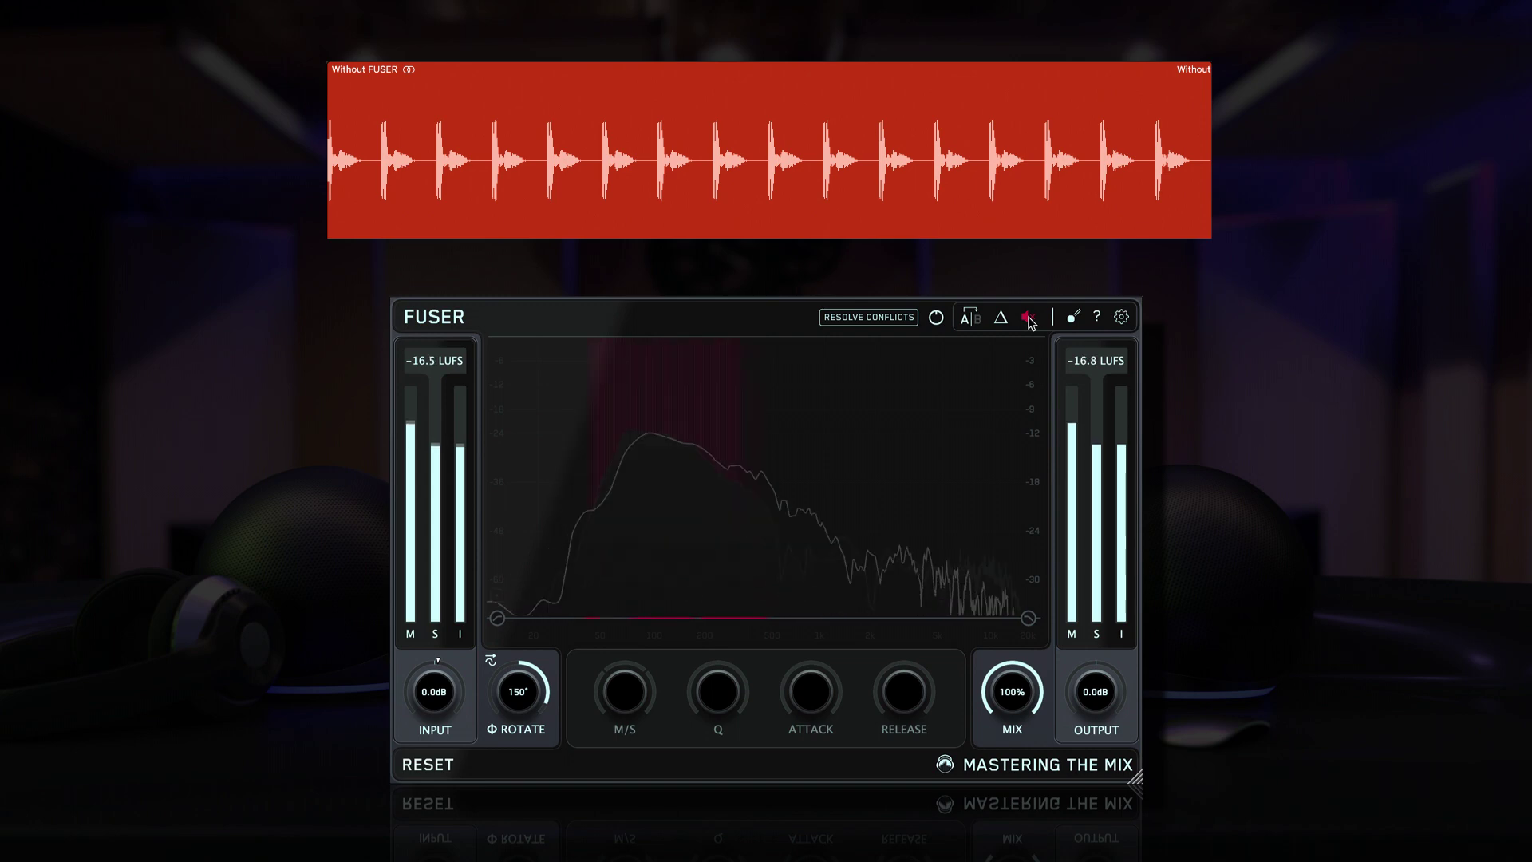
left_click(1028, 318)
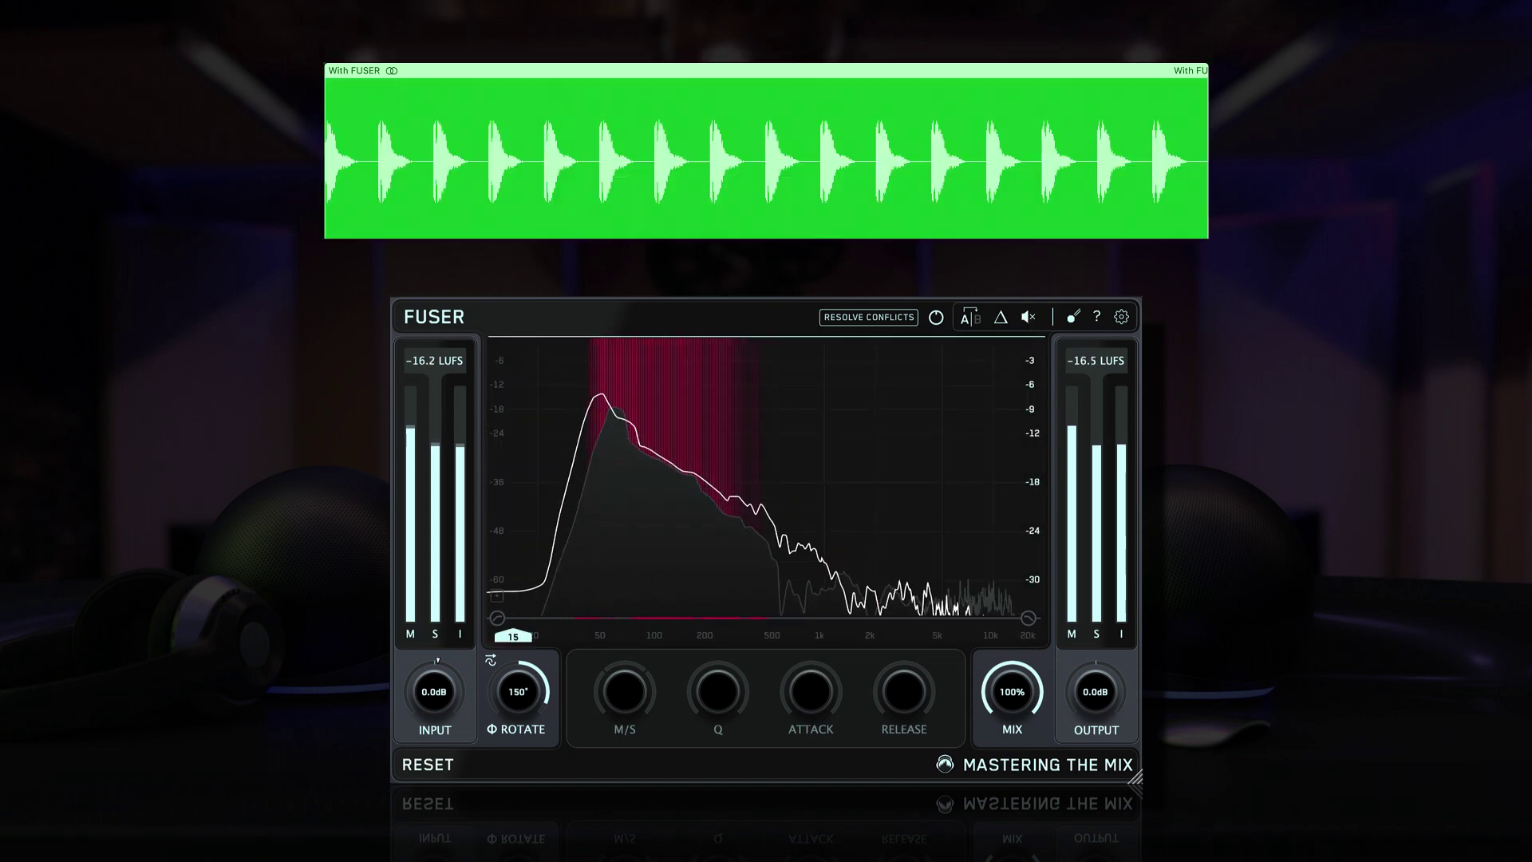
left_click(1029, 319)
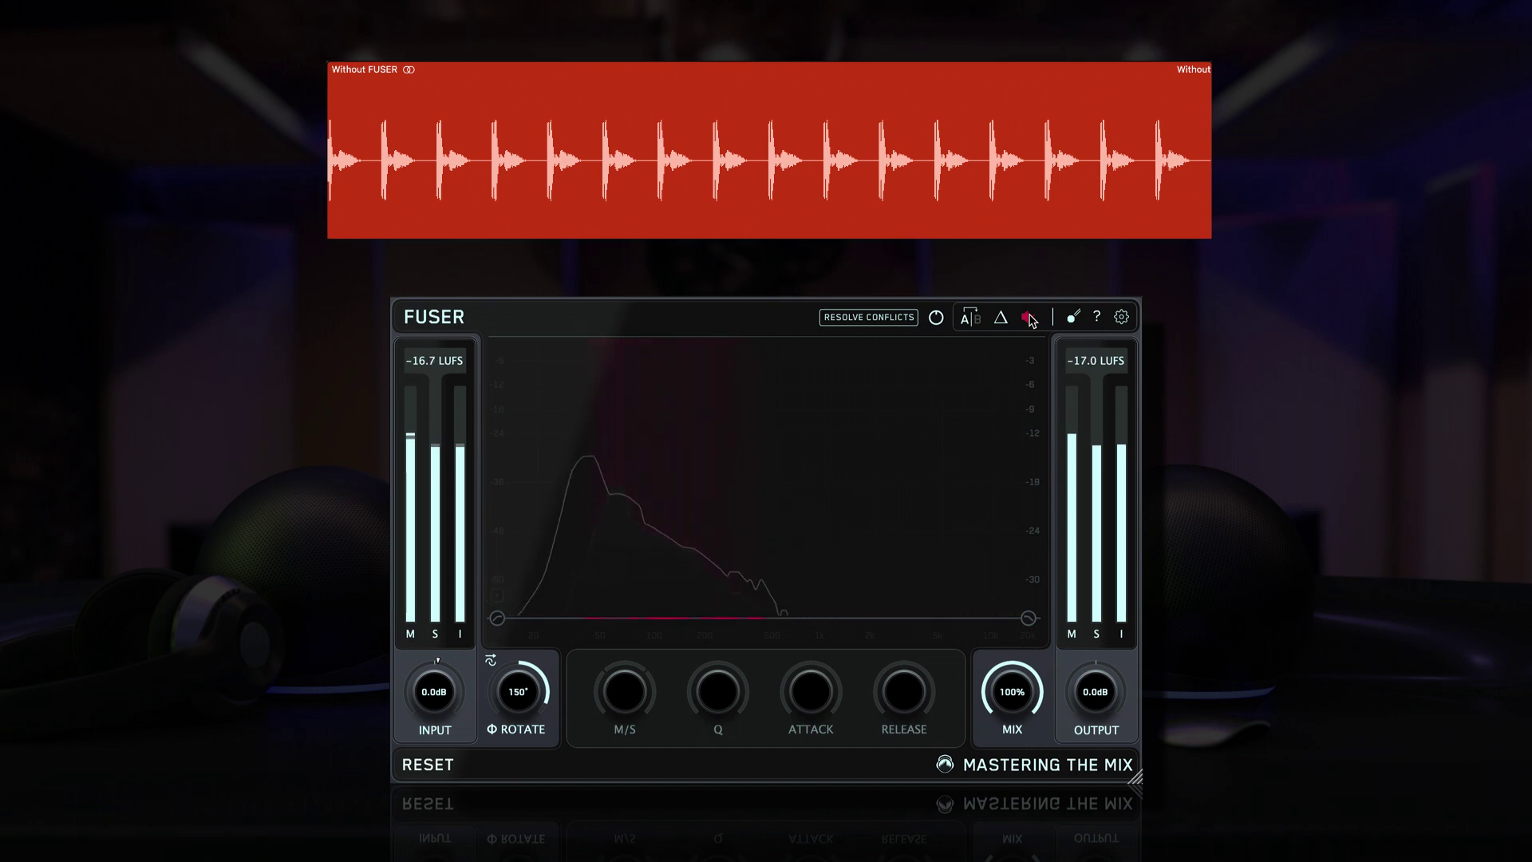
left_click(1029, 319)
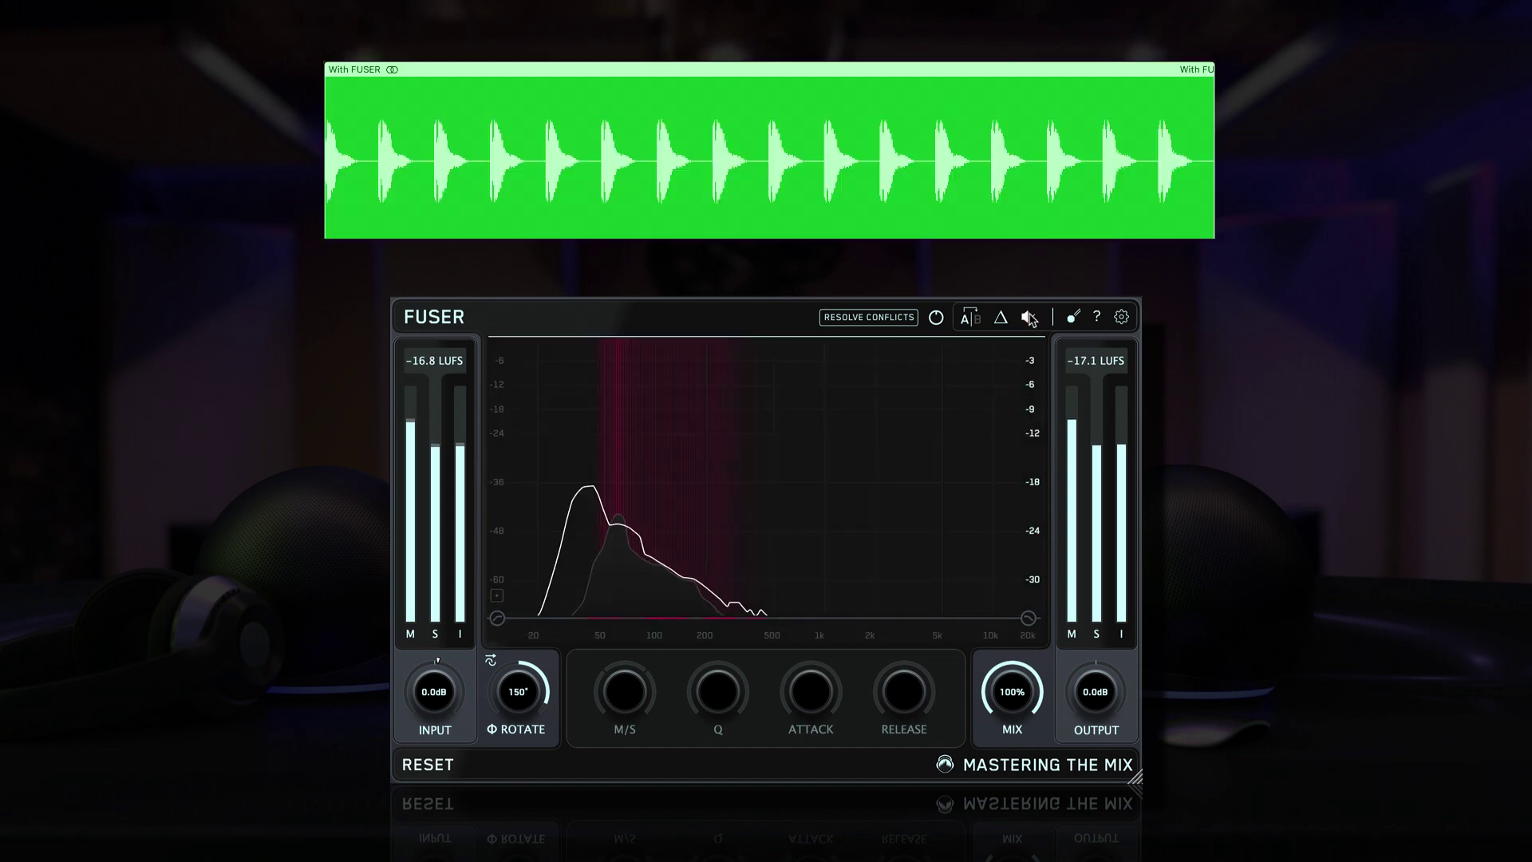
left_click(1030, 319)
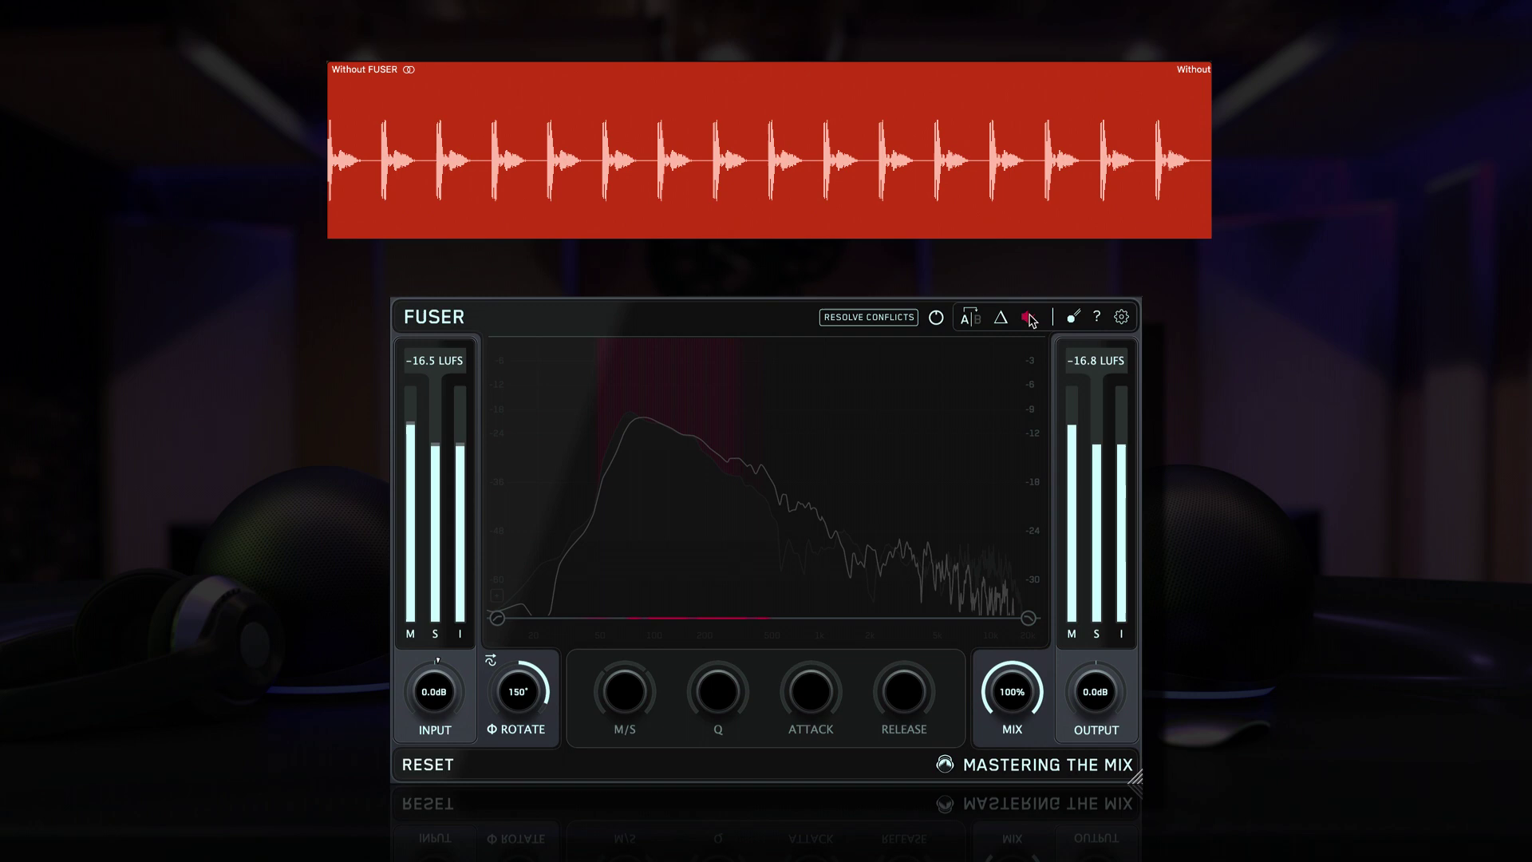
left_click(1030, 318)
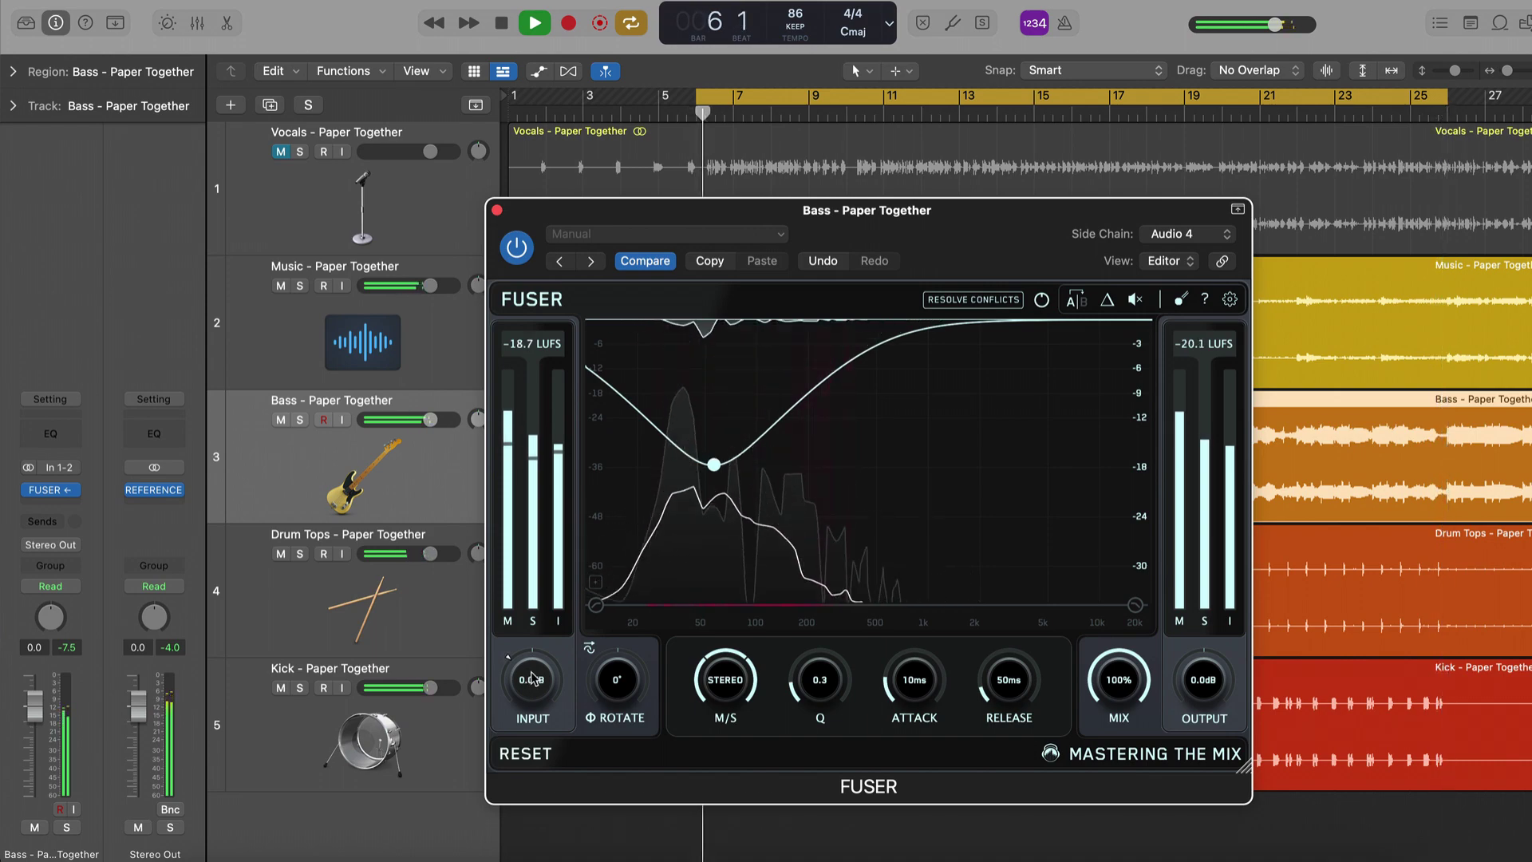
Scroll the INPUT knob down so Fuser's bass input gain reads -6.9 dB
scroll(531, 679, "down", 8)
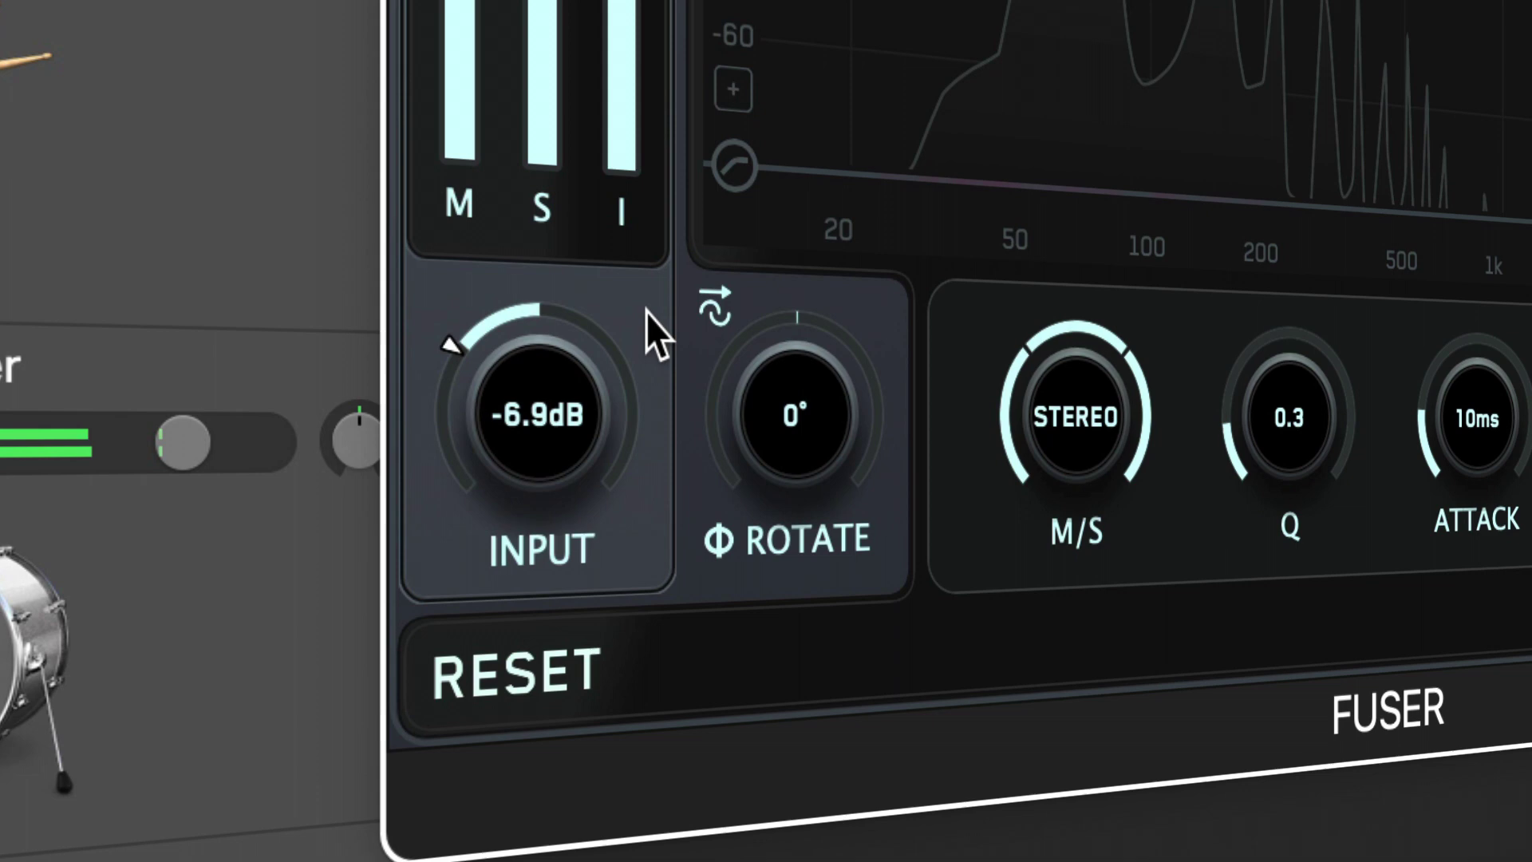
Sweep the ROTATE knob to audition, then run Phase Analyze, settling at 1° rotation
scroll(803, 399, "down", 5)
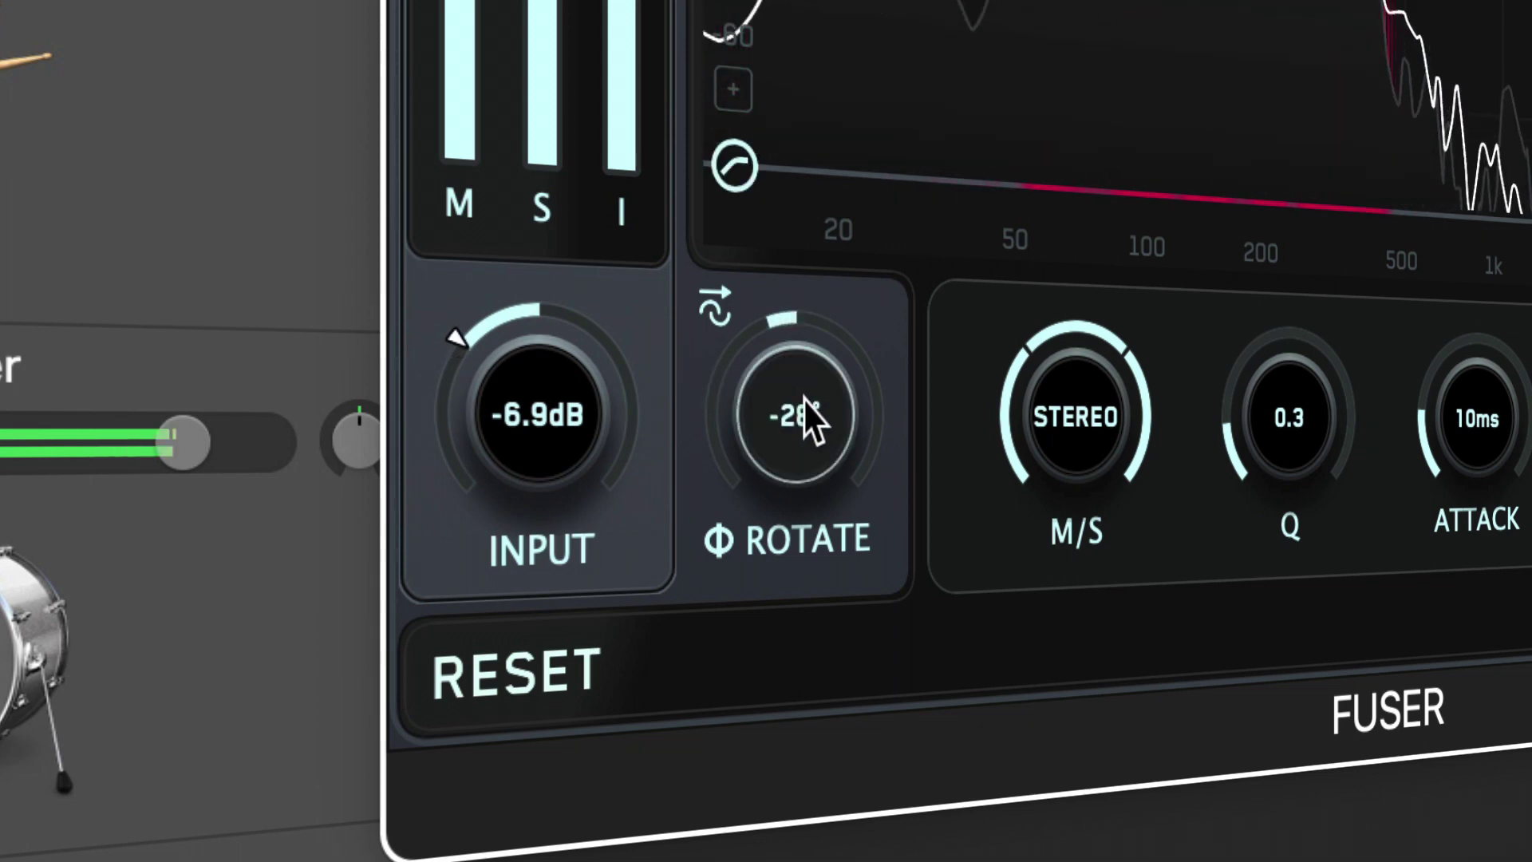
scroll(803, 399, "down", 15)
scroll(802, 398, "up", 8)
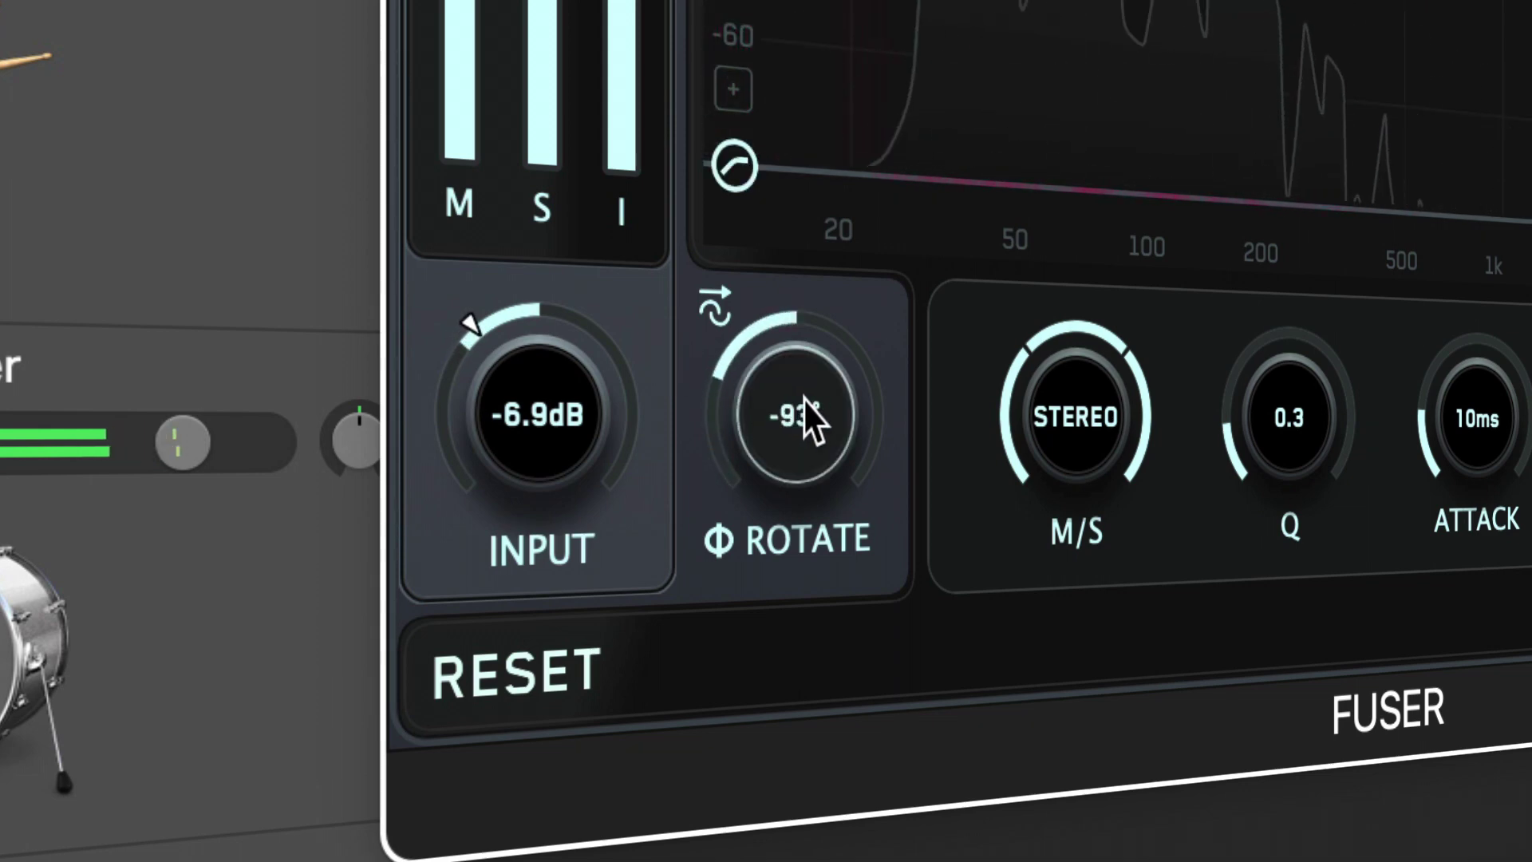
scroll(803, 399, "up", 20)
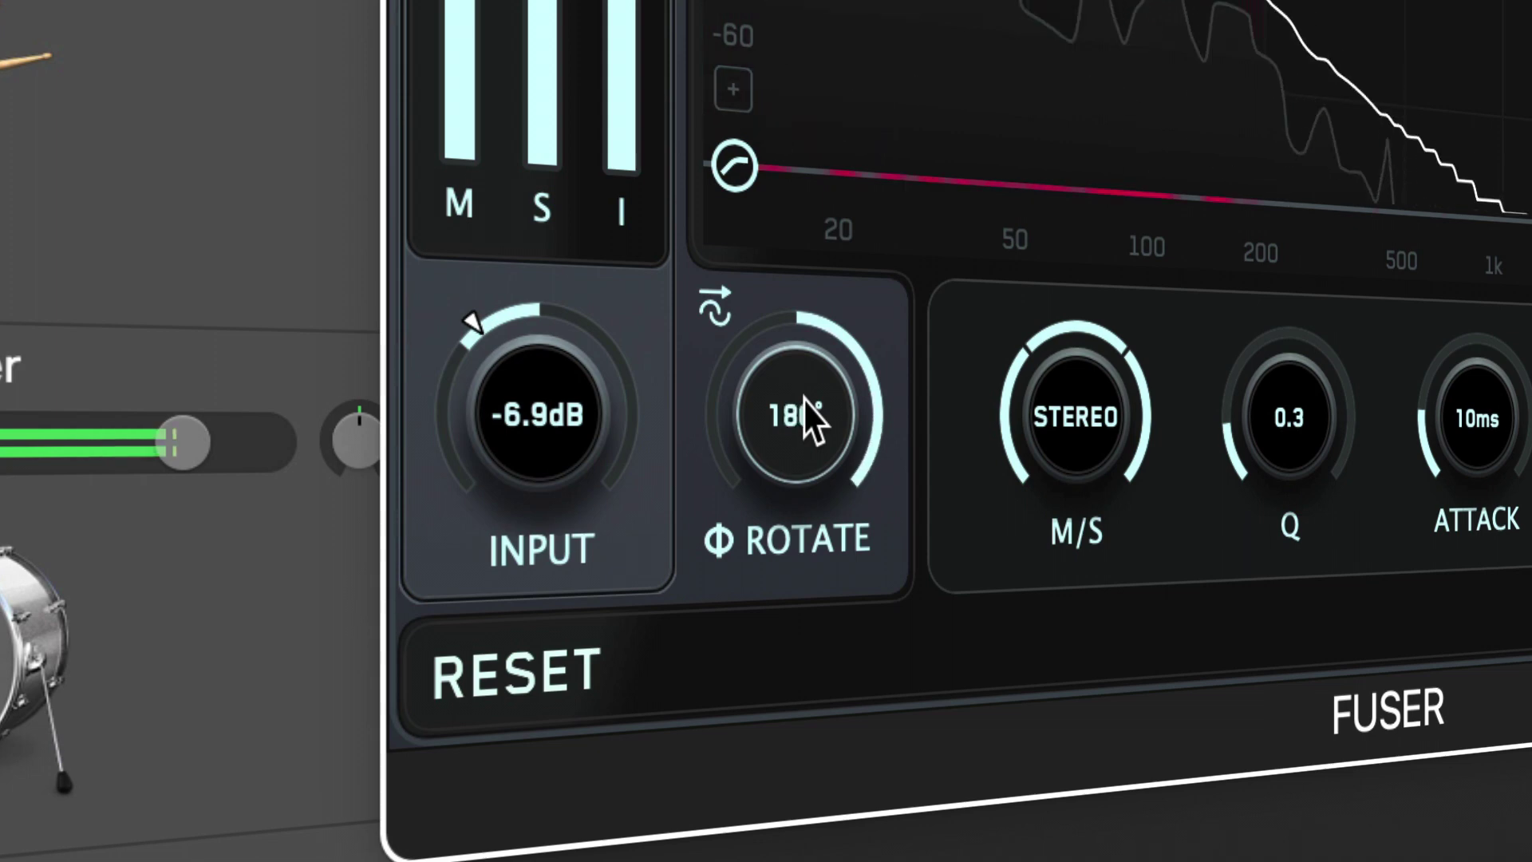
scroll(803, 399, "down", 18)
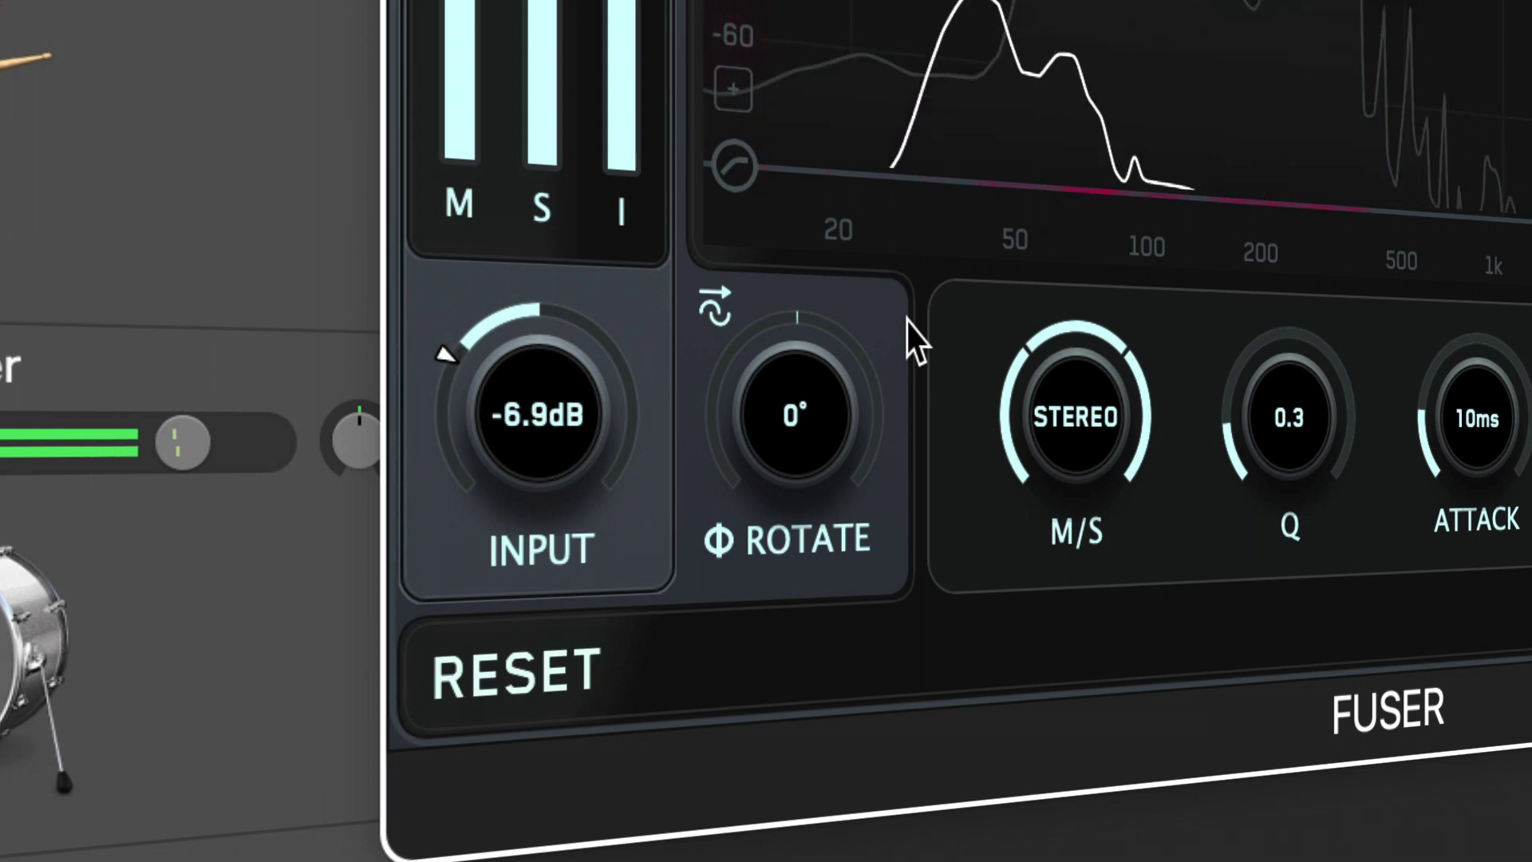
left_click(714, 310)
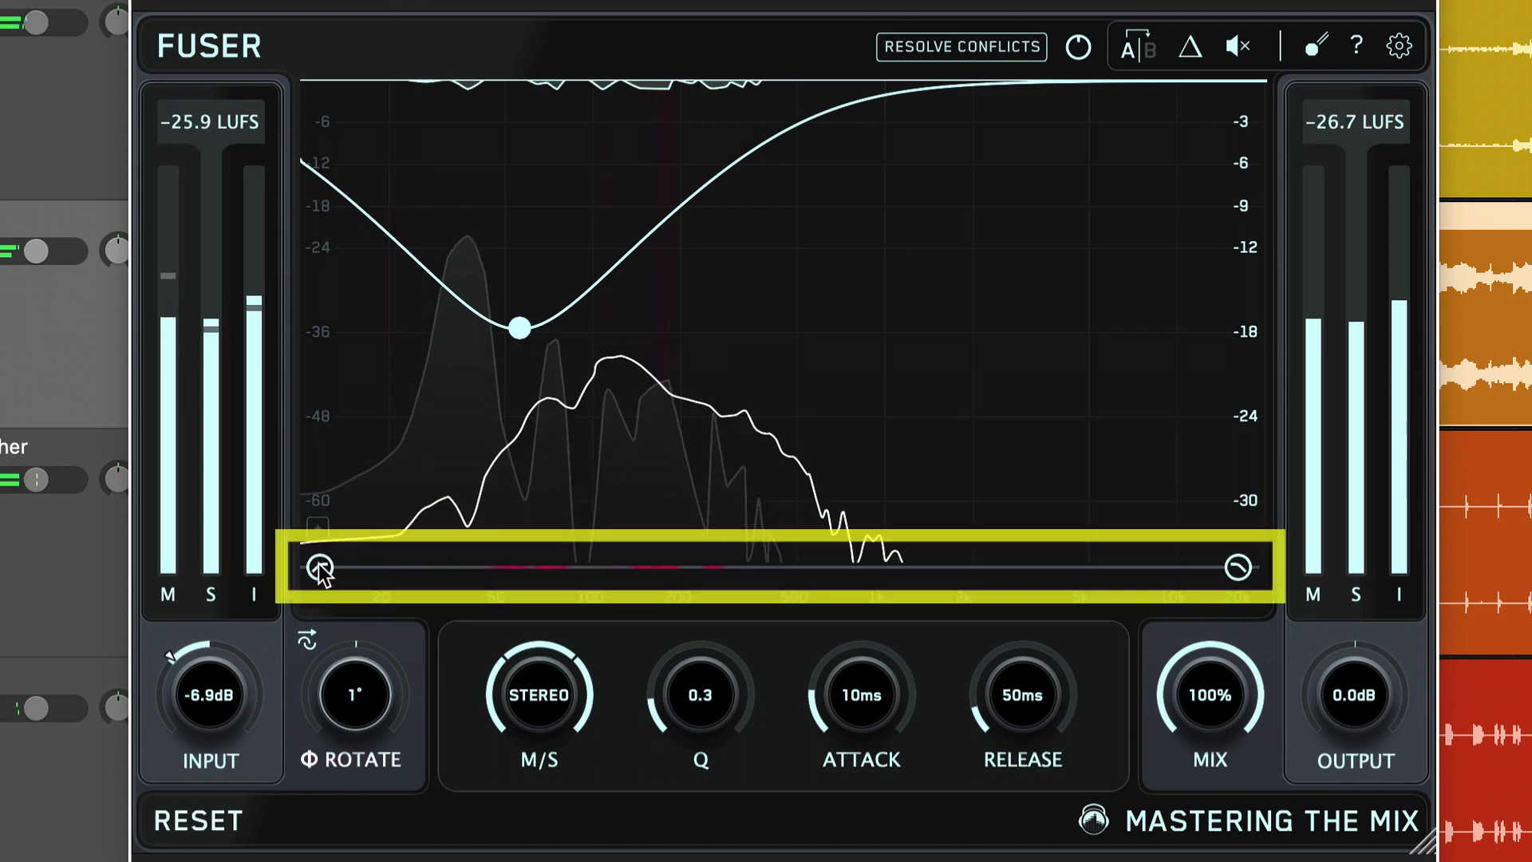
Narrow Fuser's filter range to roughly 25 Hz at the low end and 500 Hz at the top
left_click_drag(322, 569, 365, 568)
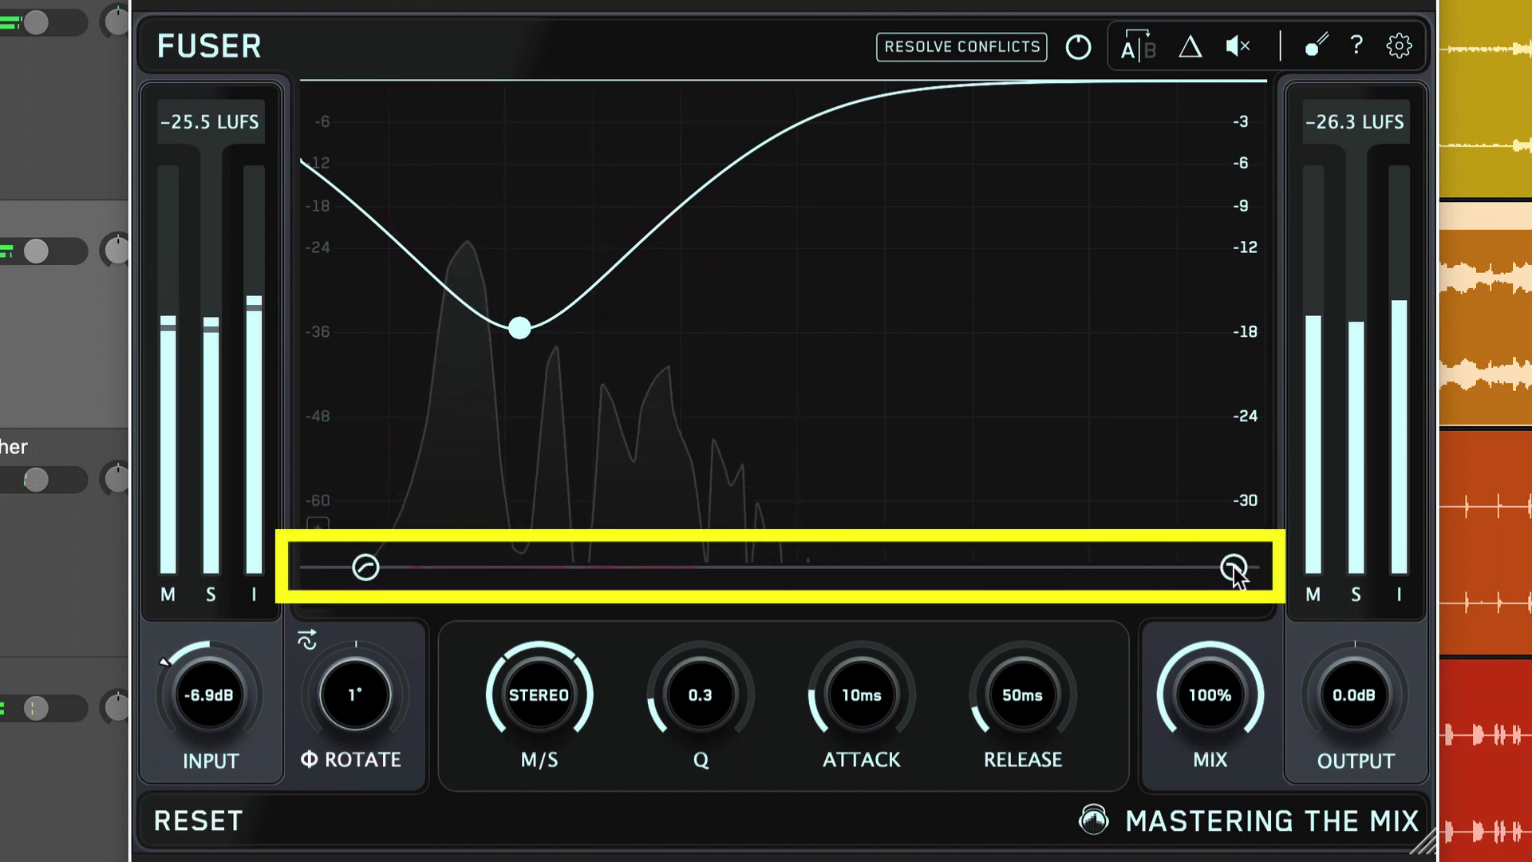
left_click_drag(849, 568, 699, 569)
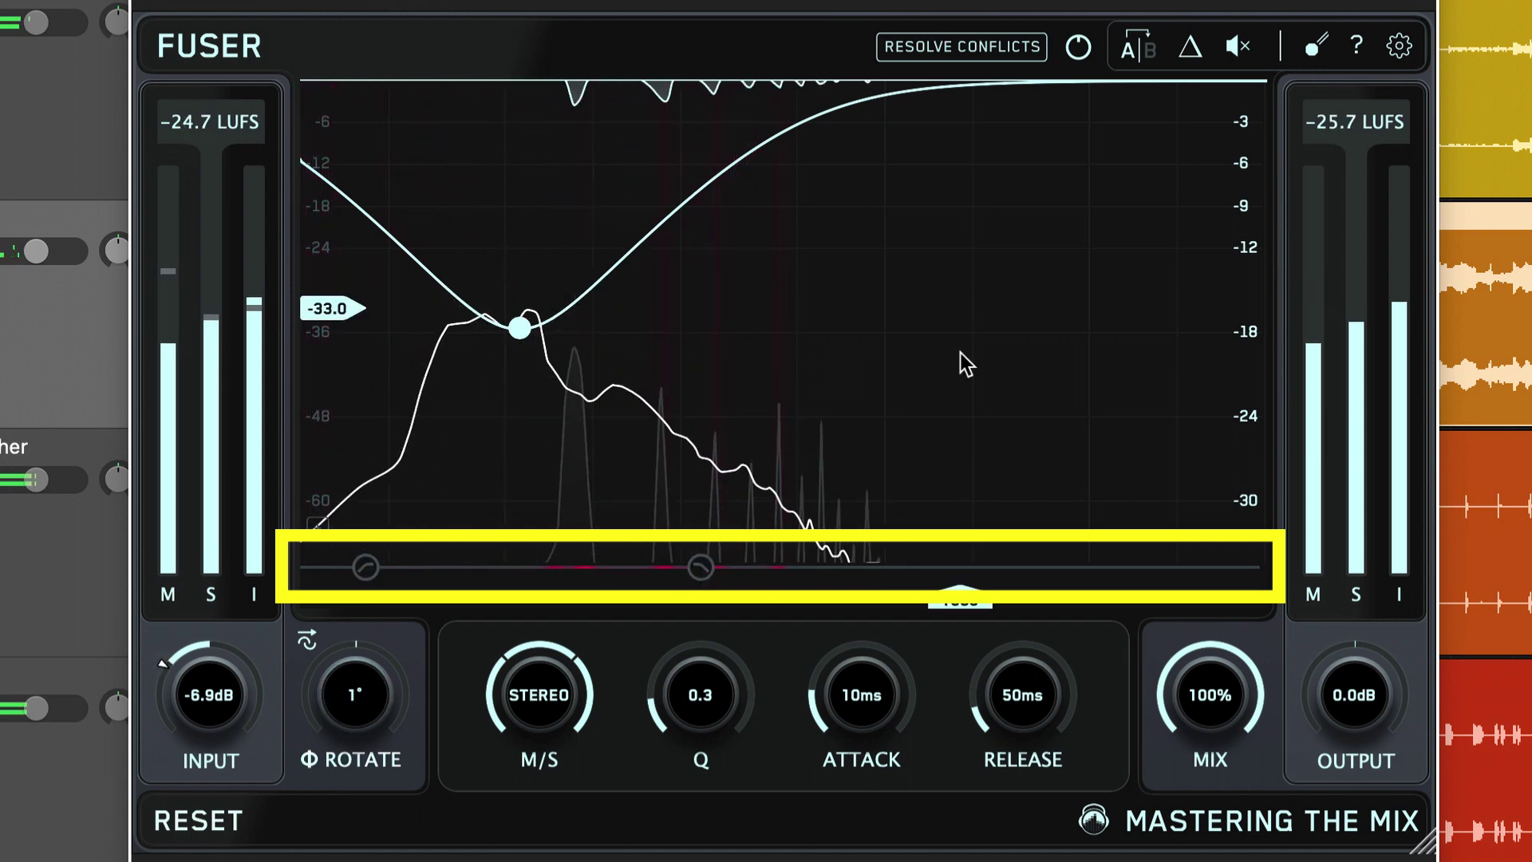
left_click_drag(703, 568, 799, 567)
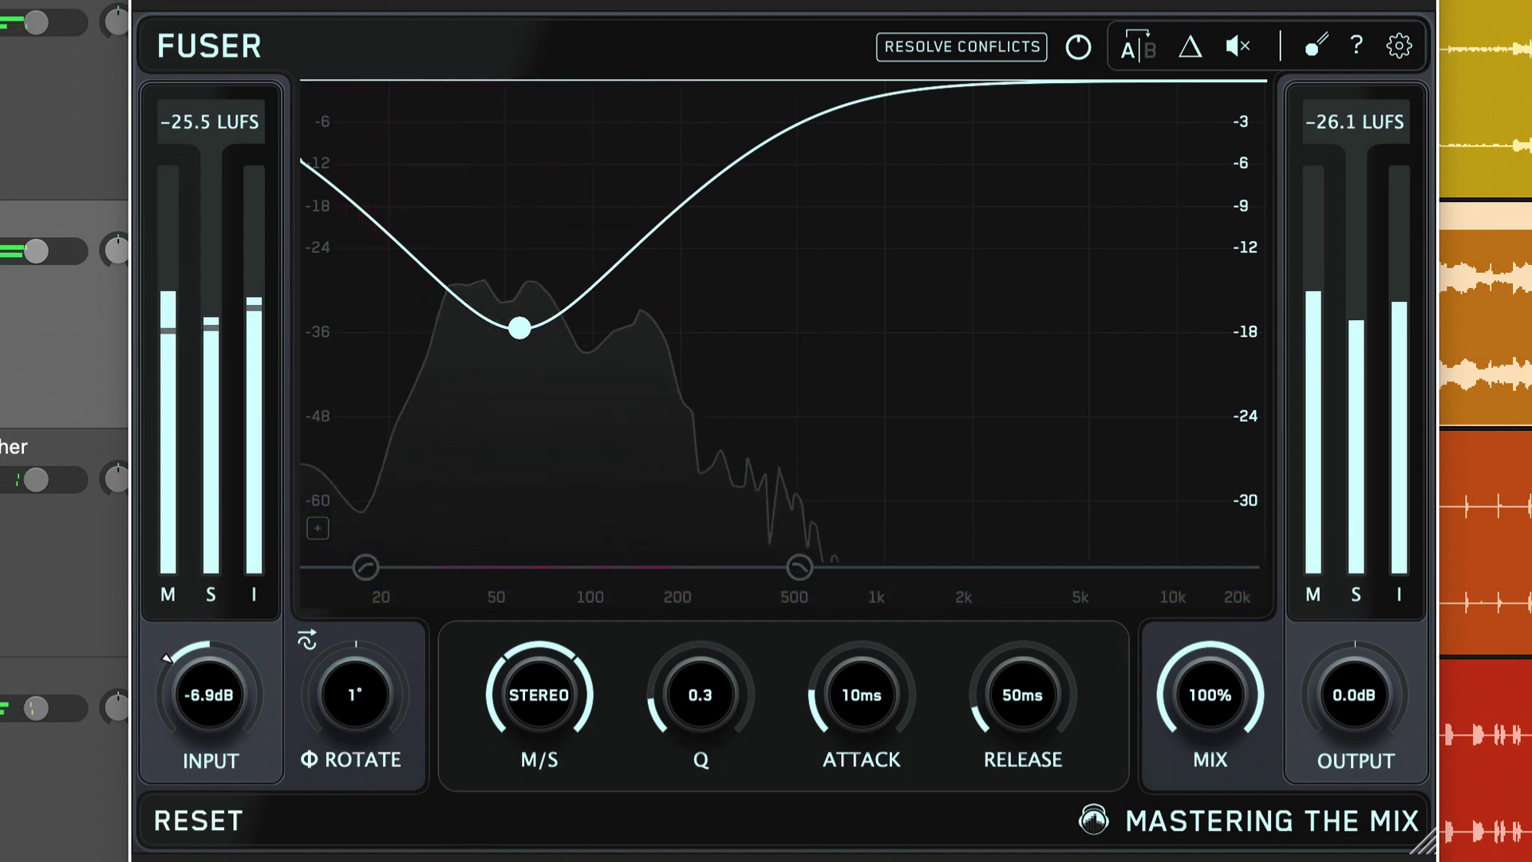
Add a test notch at 192 Hz, deepen it, try Q 0.4, then remove it
double_click(674, 391)
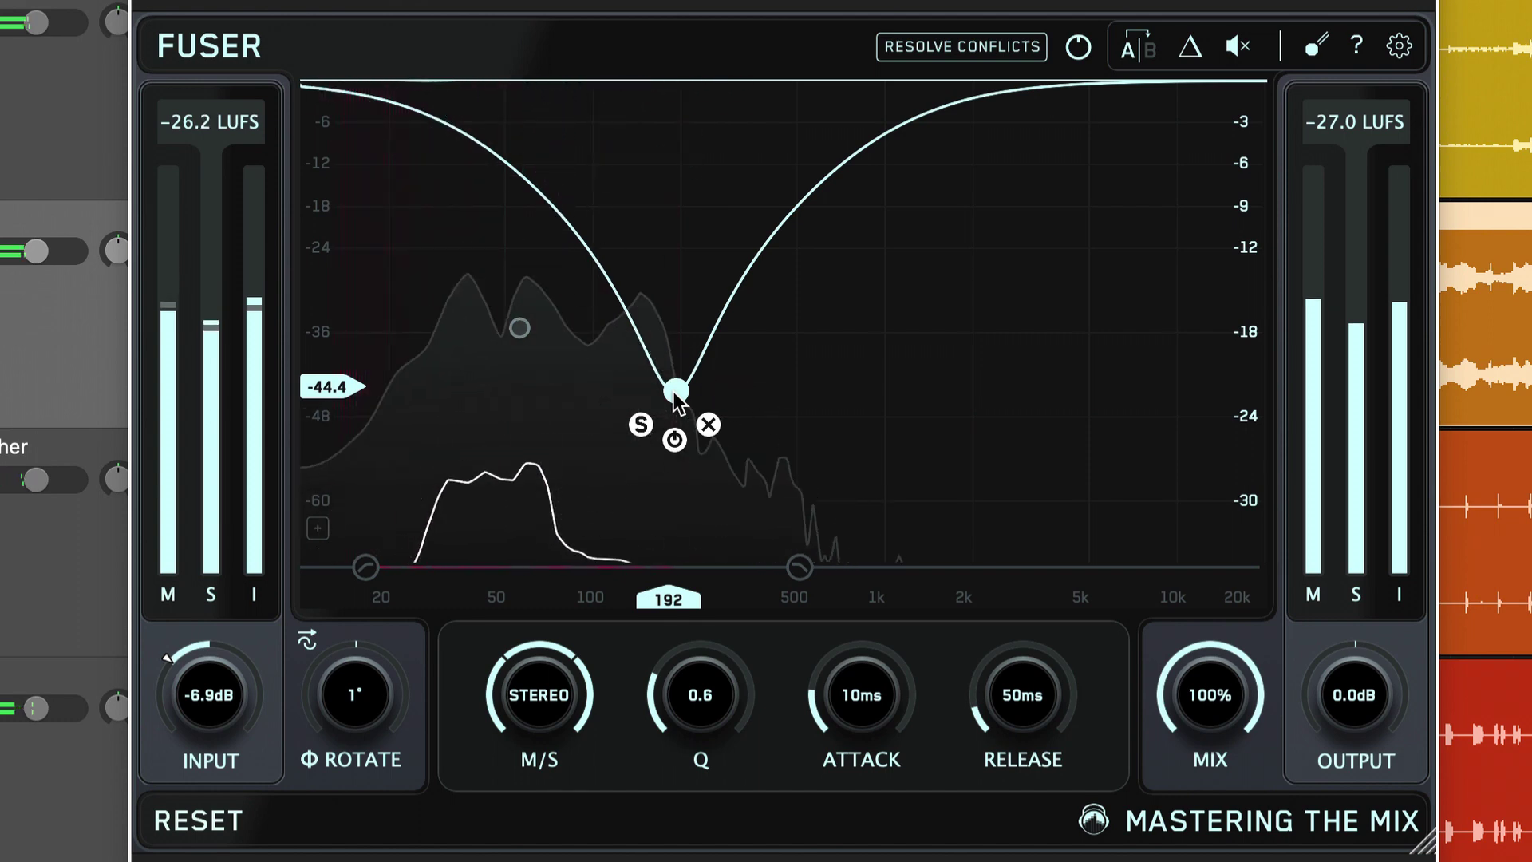
left_click_drag(675, 391, 675, 439)
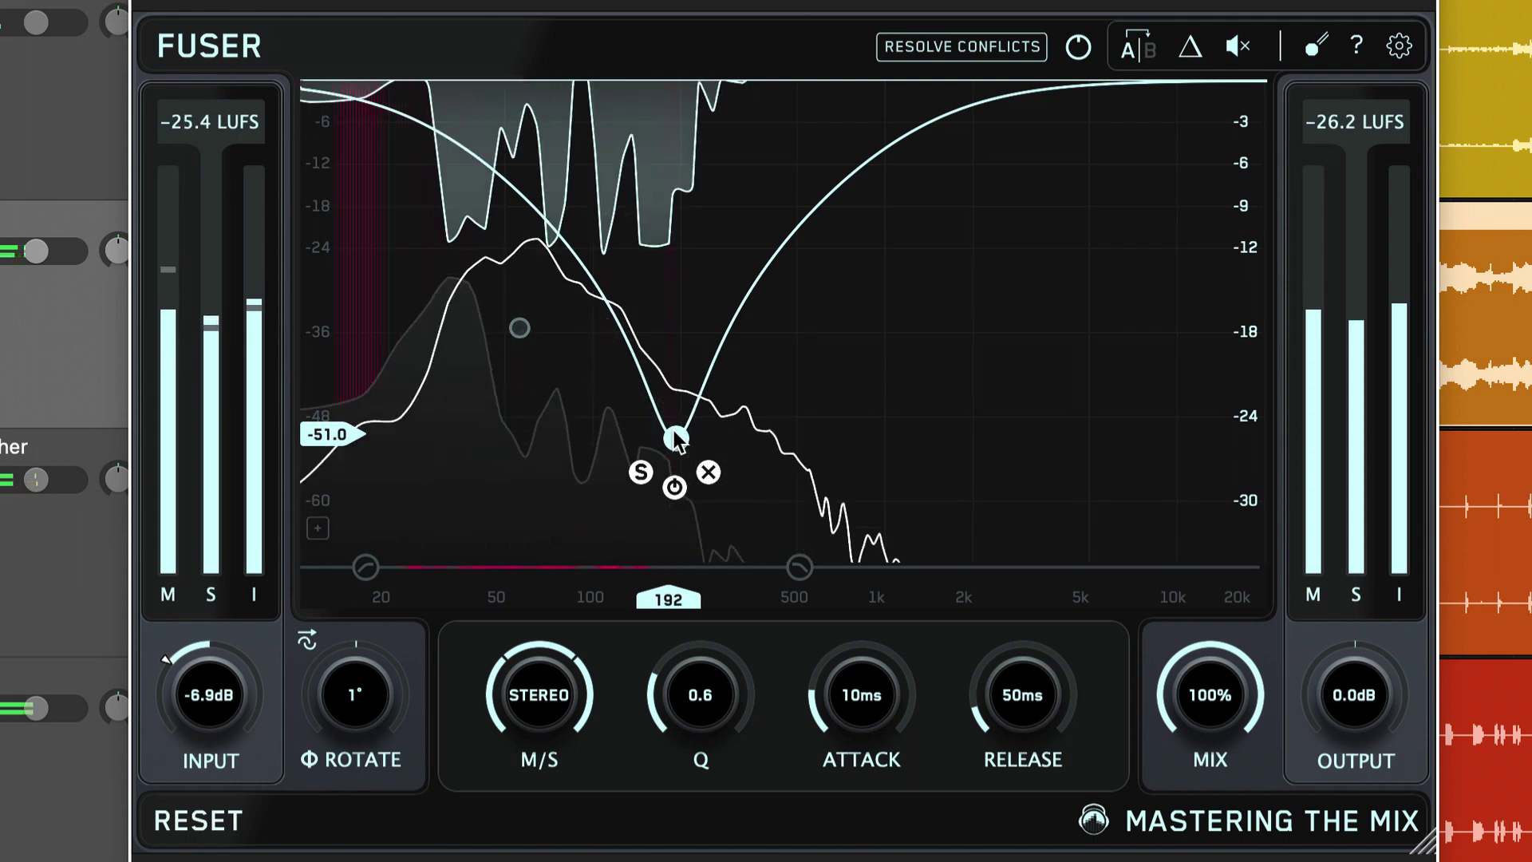
scroll(675, 439, "up", 4)
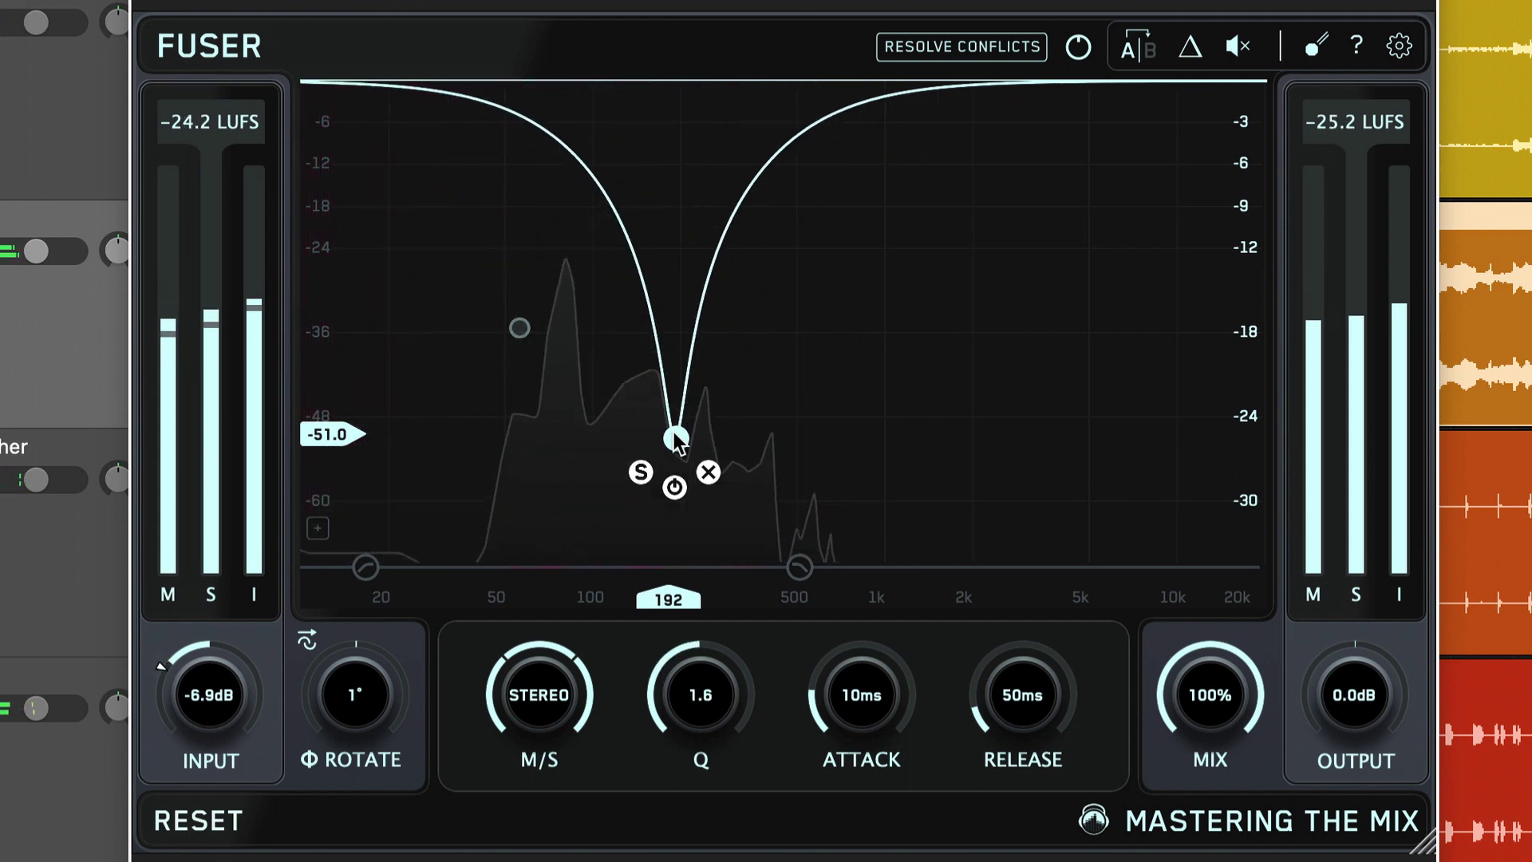
scroll(675, 439, "down", 5)
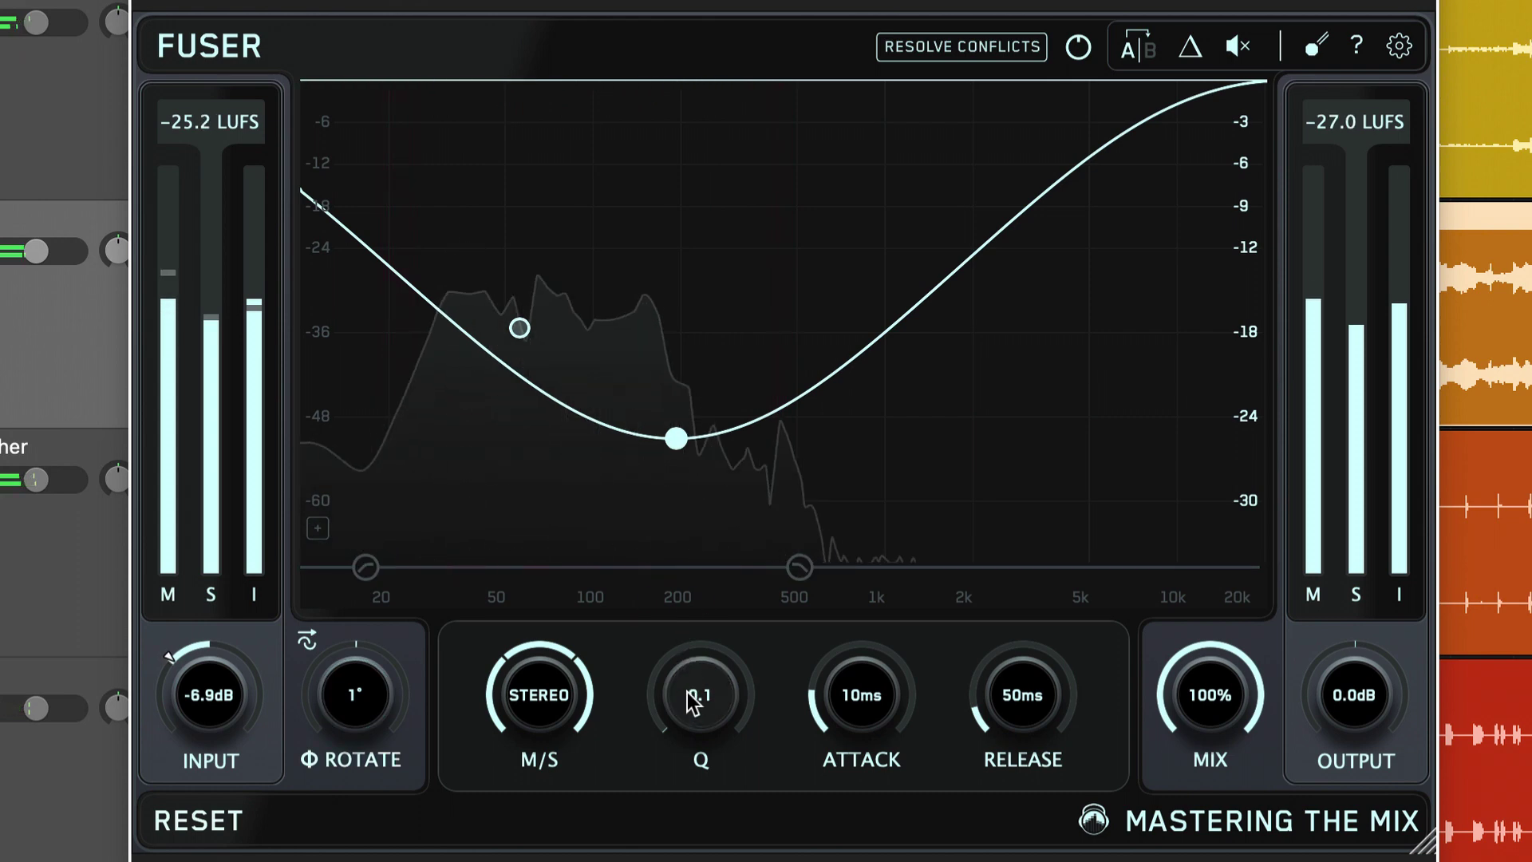
left_click_drag(687, 692, 691, 593)
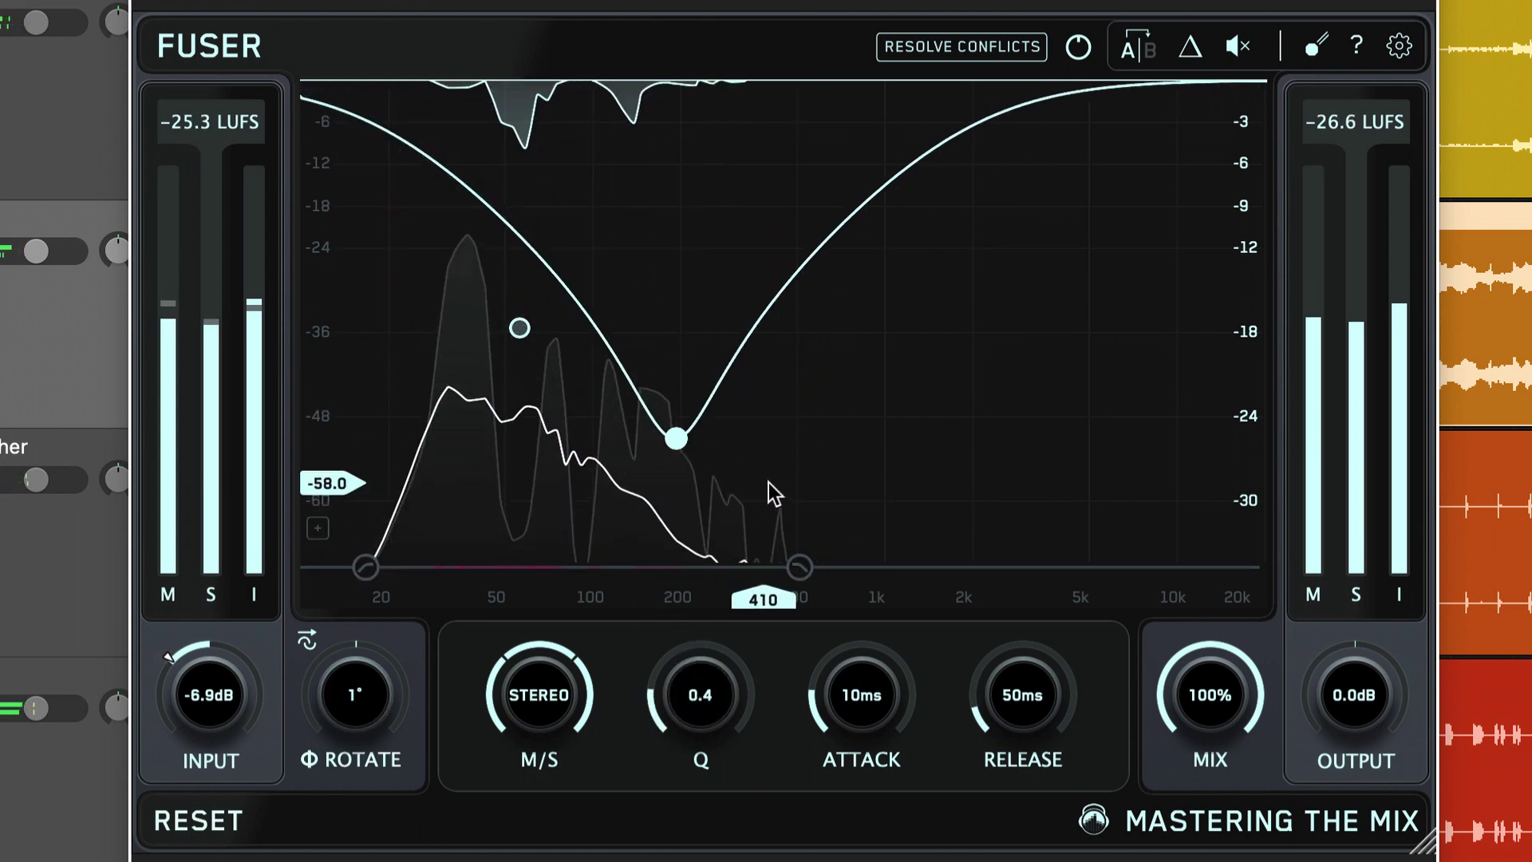
mouse_move(676, 441)
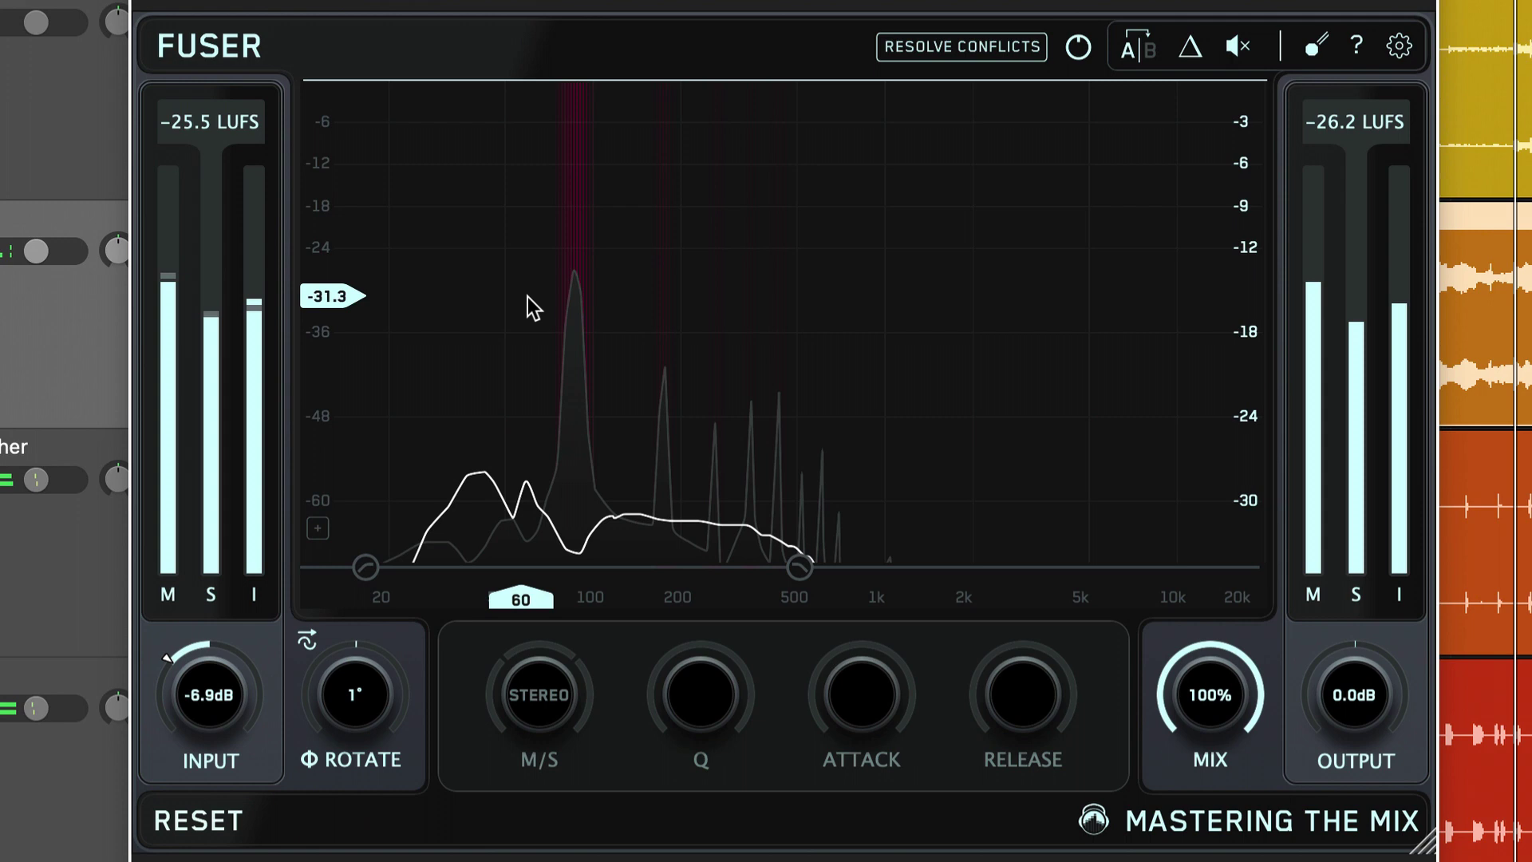
Cycle the EQ band's M/S mode through mid, side and stereo
mouse_move(525, 313)
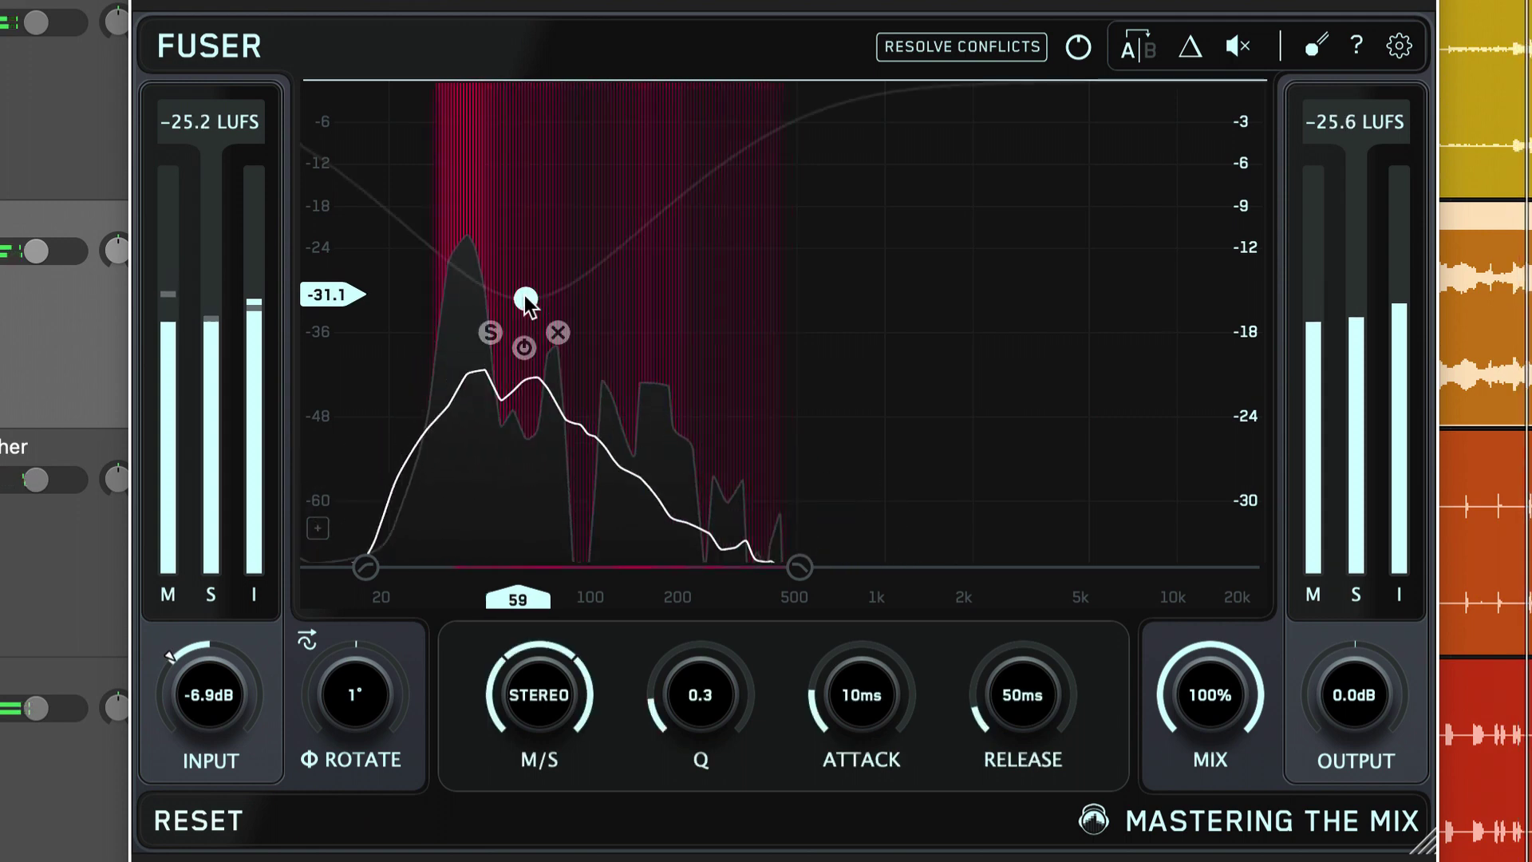
left_click(541, 696)
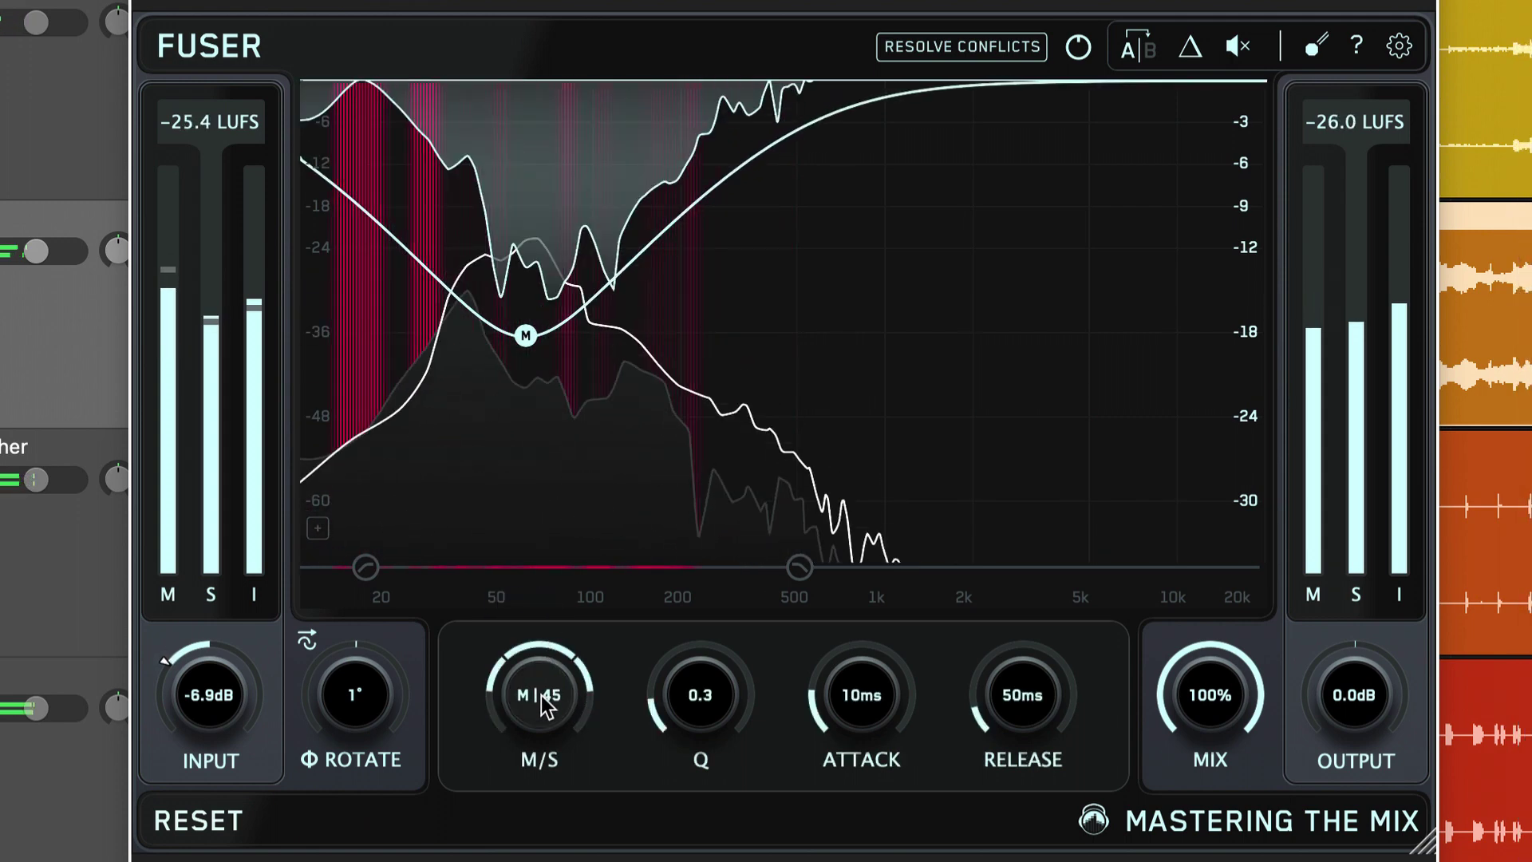
left_click(541, 696)
left_click(541, 696)
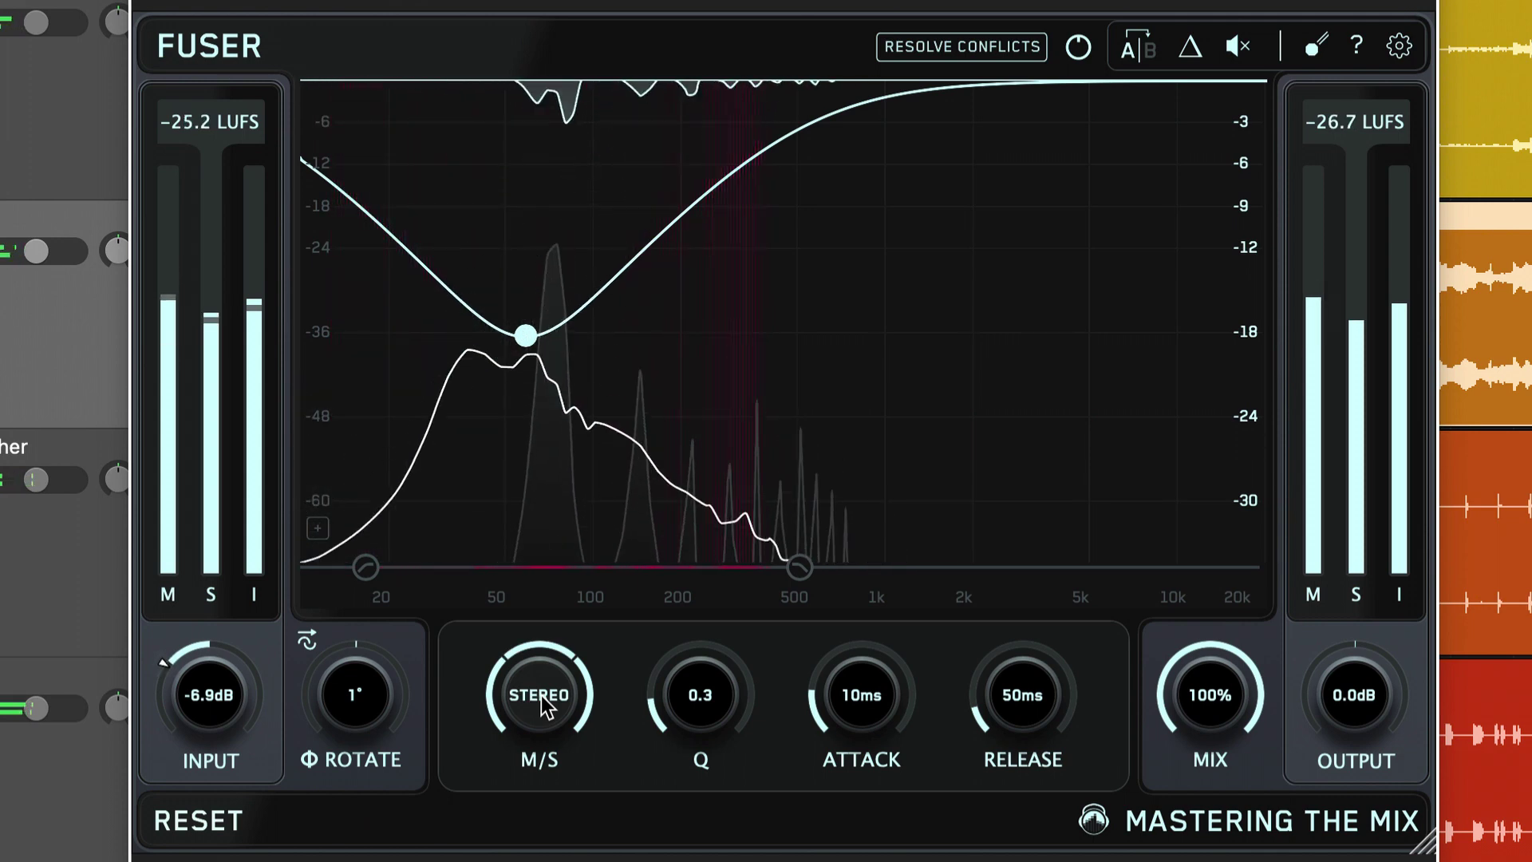
left_click(541, 695)
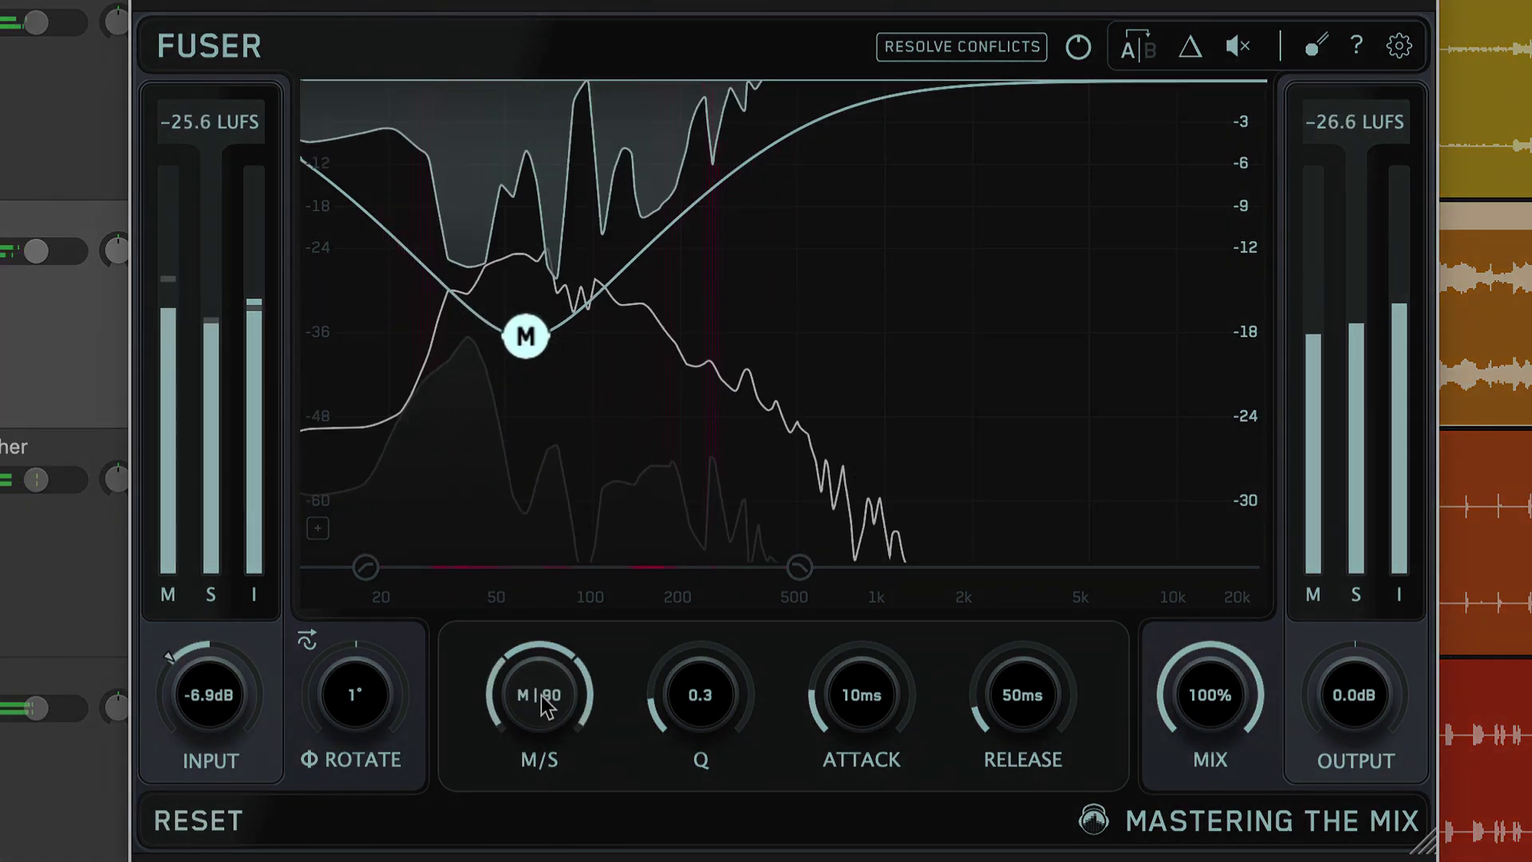
left_click(541, 695)
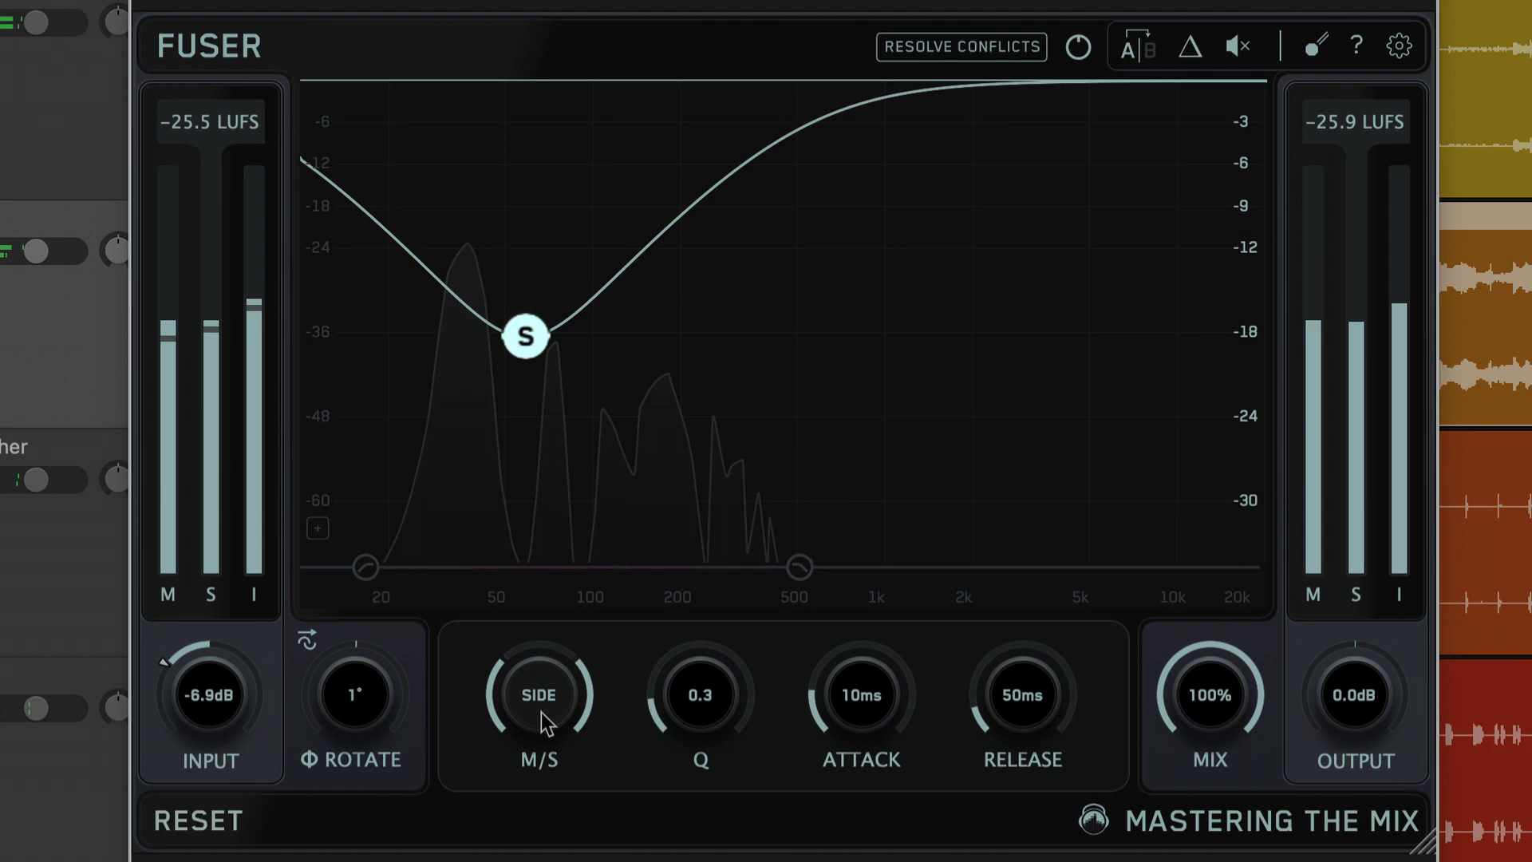
Return the band to stereo, delete the EQ node, and auto-resolve a new mid dip at Q 0.2
left_click(541, 711)
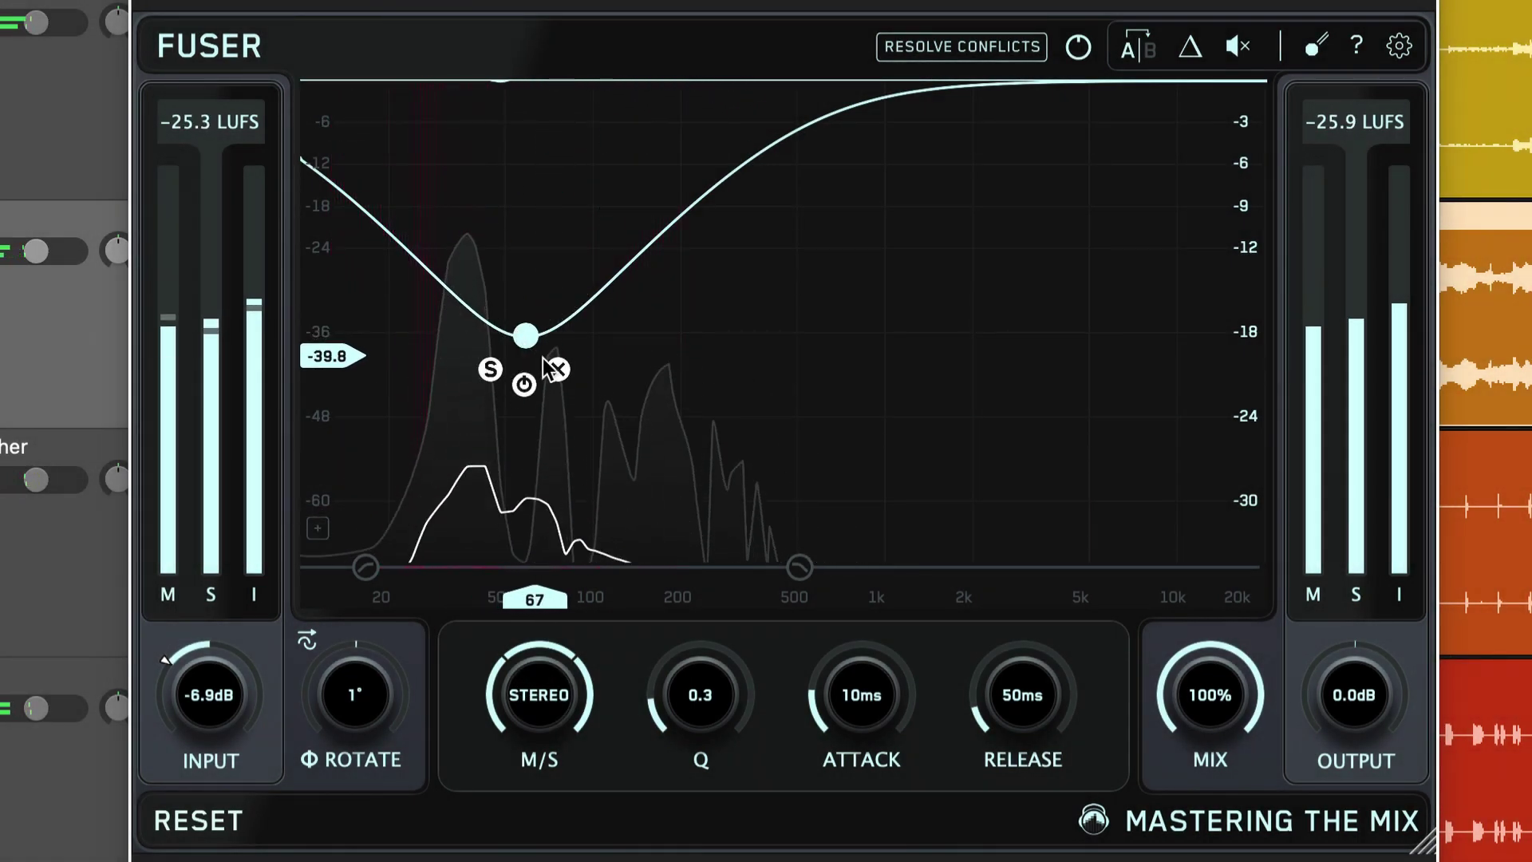
left_click(556, 366)
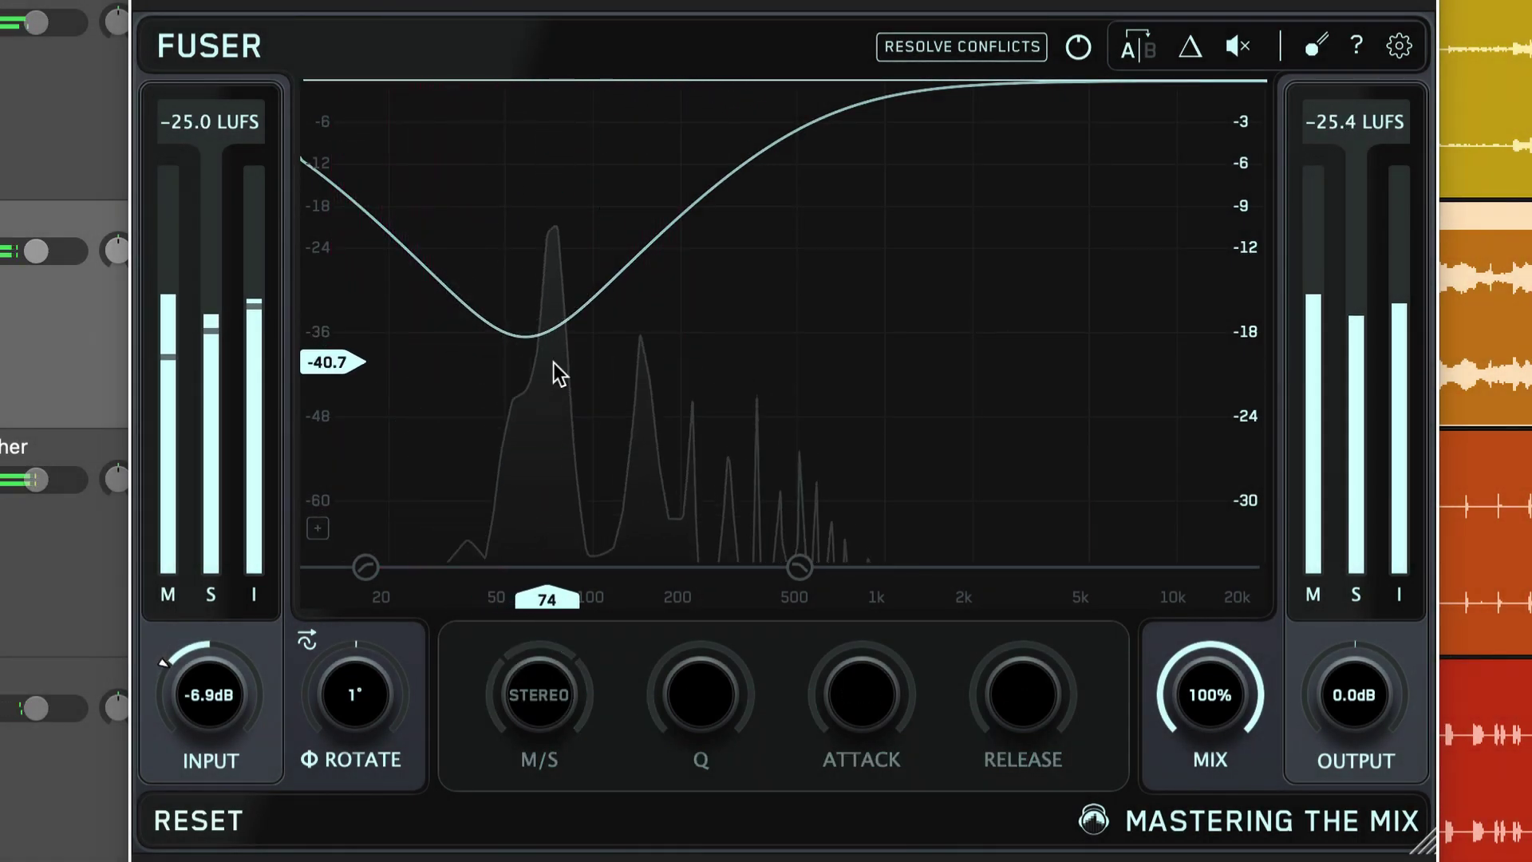
left_click(998, 48)
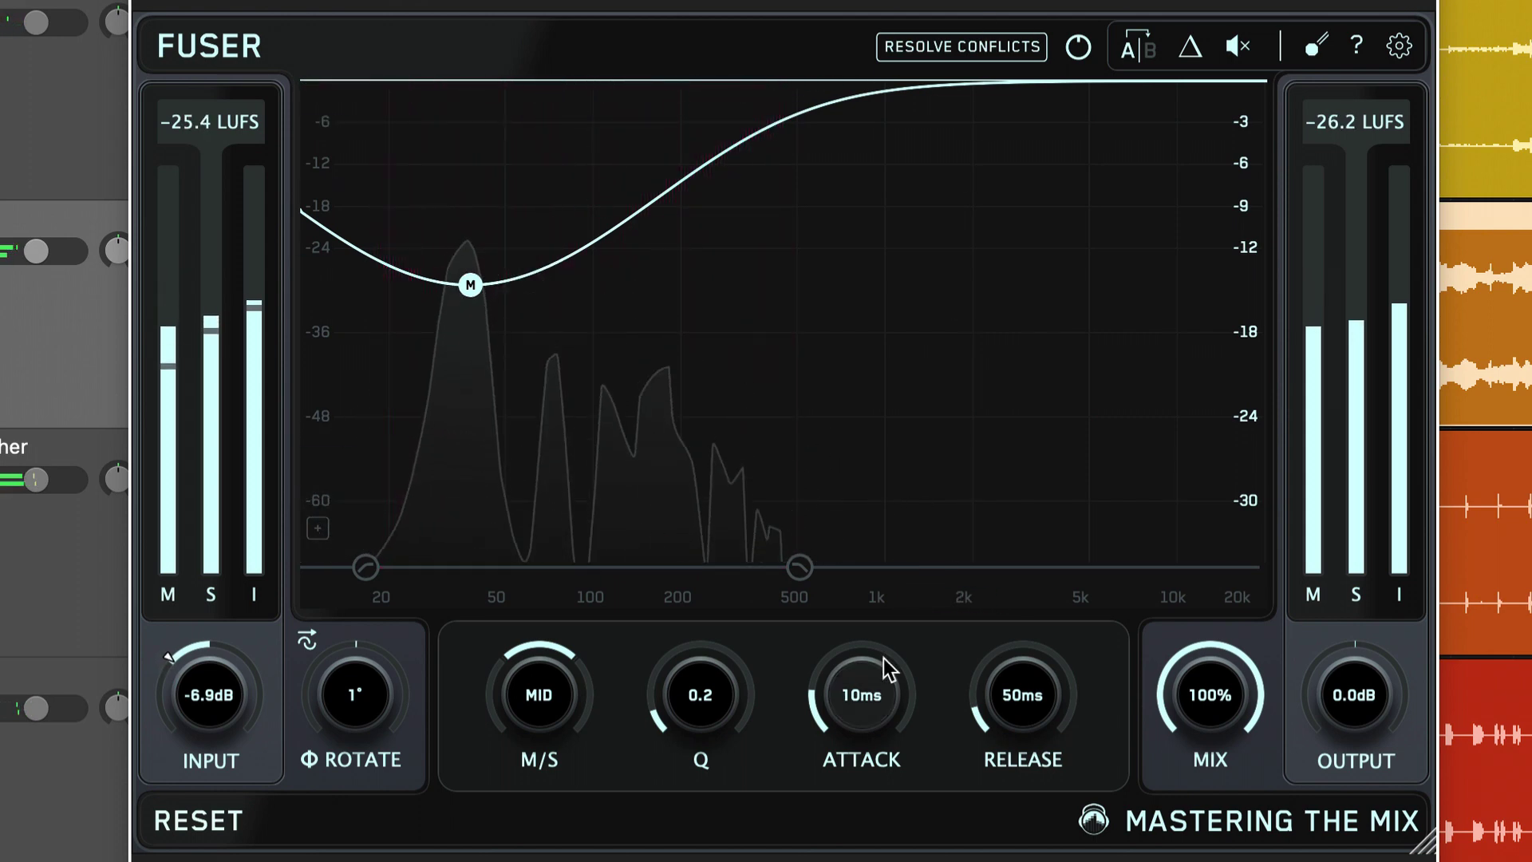
Try several attack values, reset, and settle attack at 5 ms, then raise release to 122 ms
left_click_drag(861, 706, 871, 774)
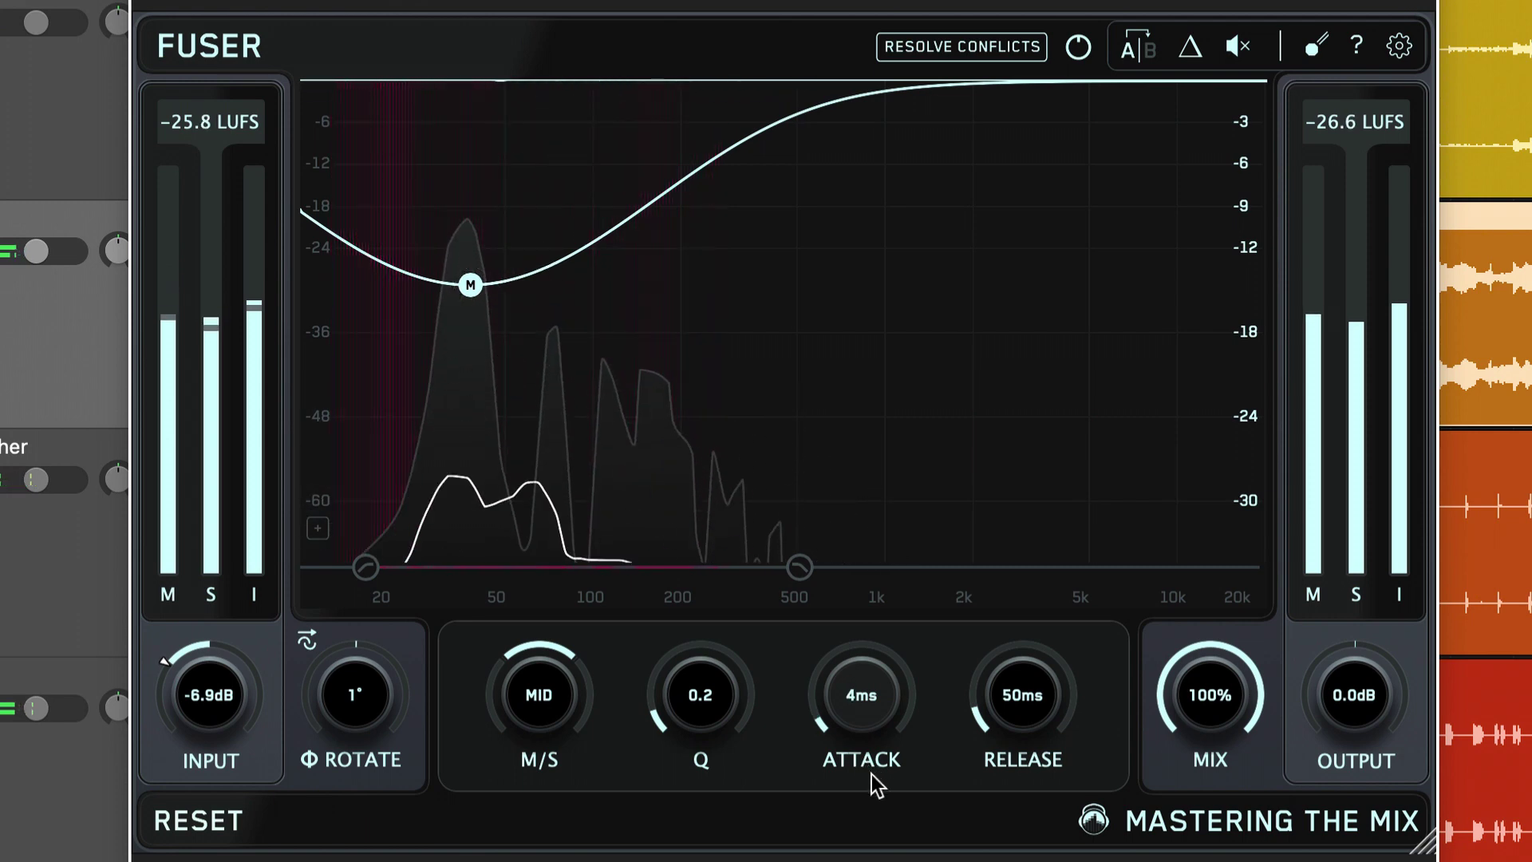
left_click_drag(864, 721, 868, 361)
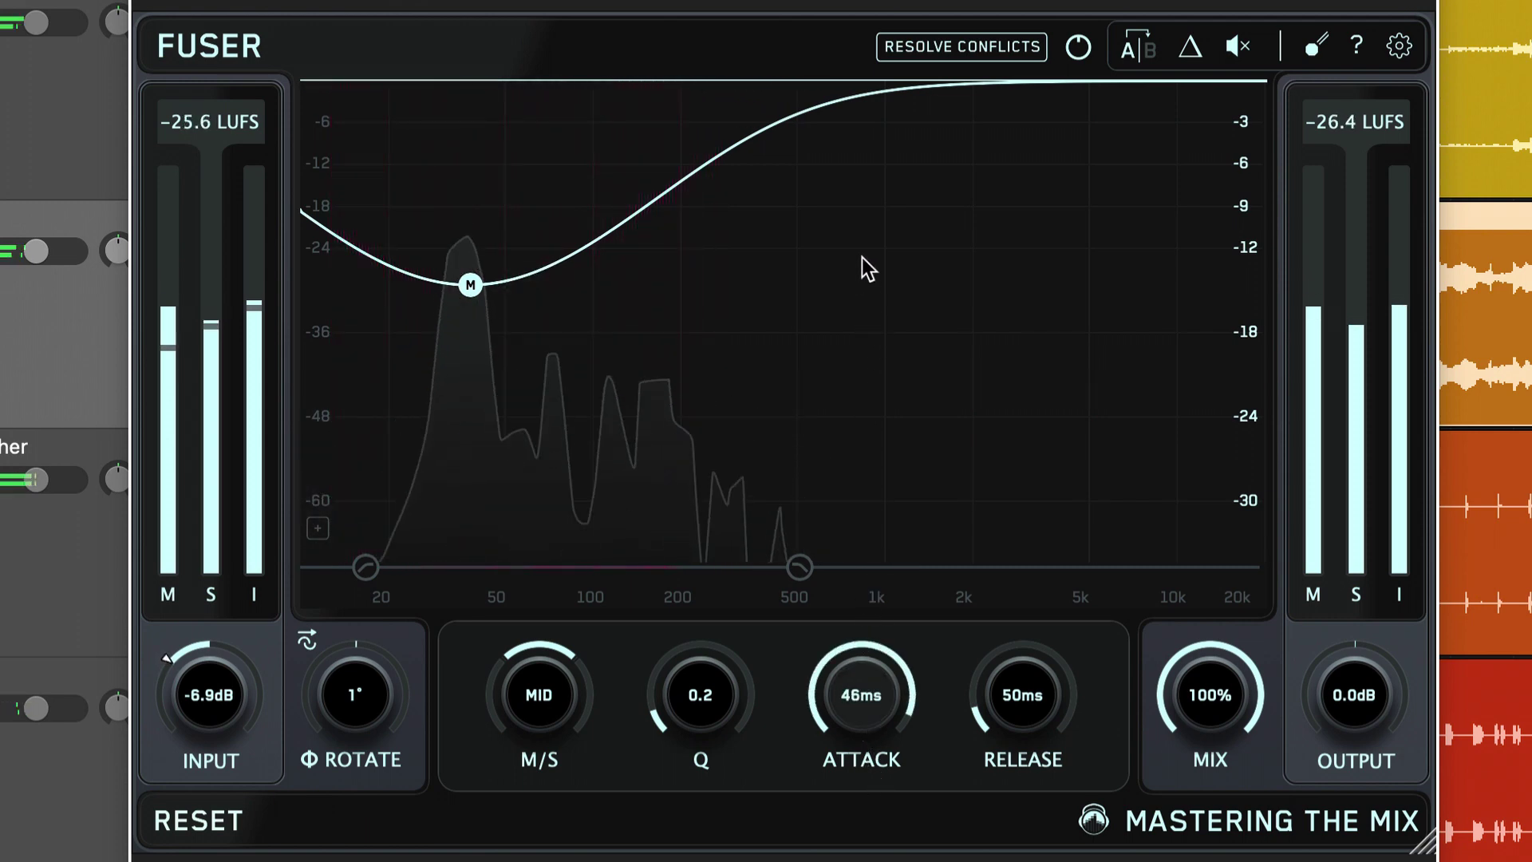
left_click_drag(868, 269, 860, 232)
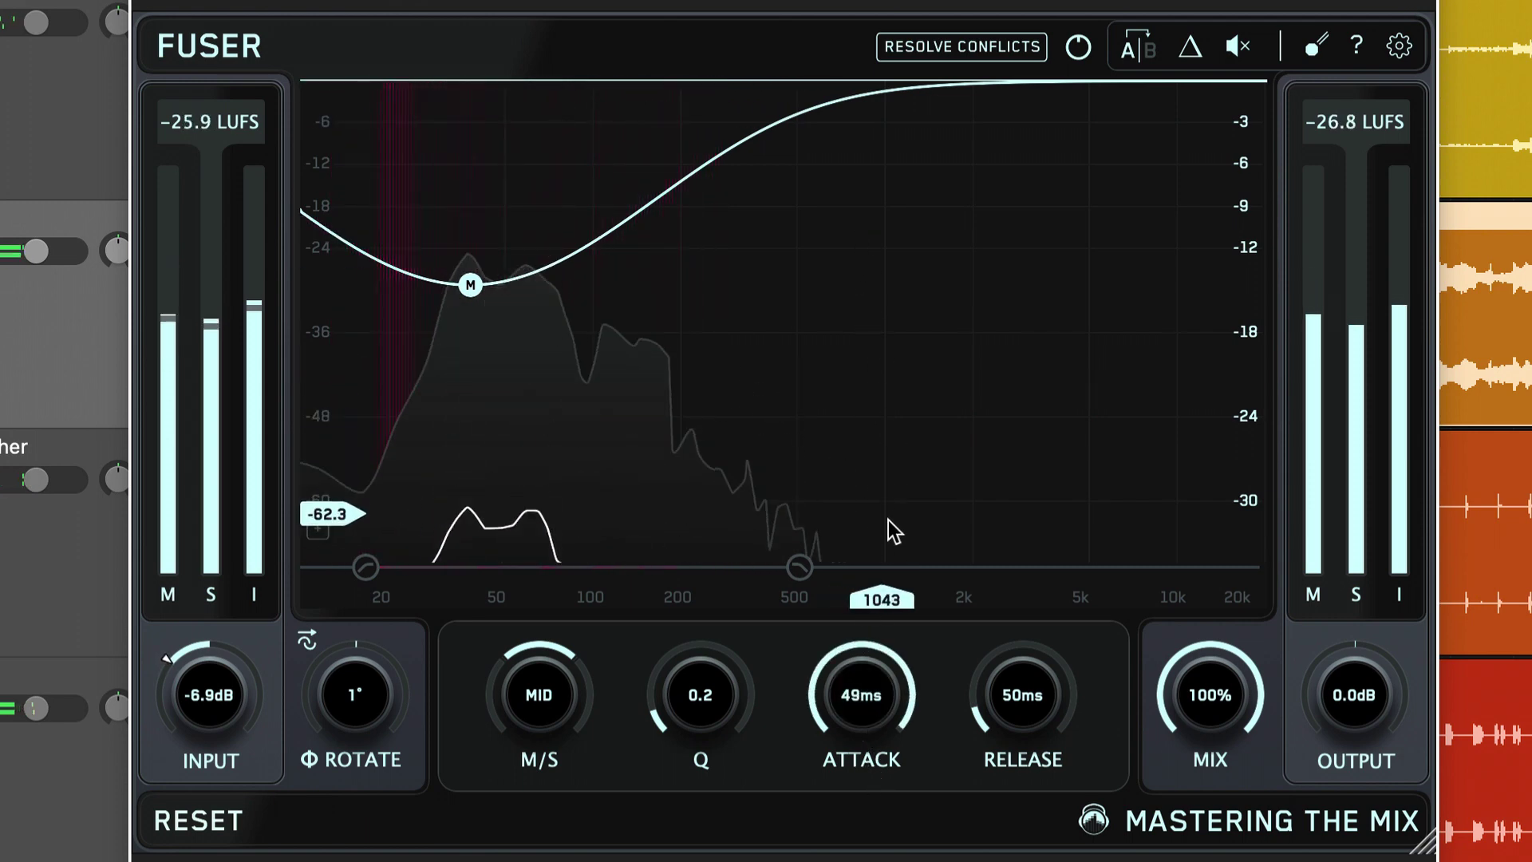
double_click(868, 657)
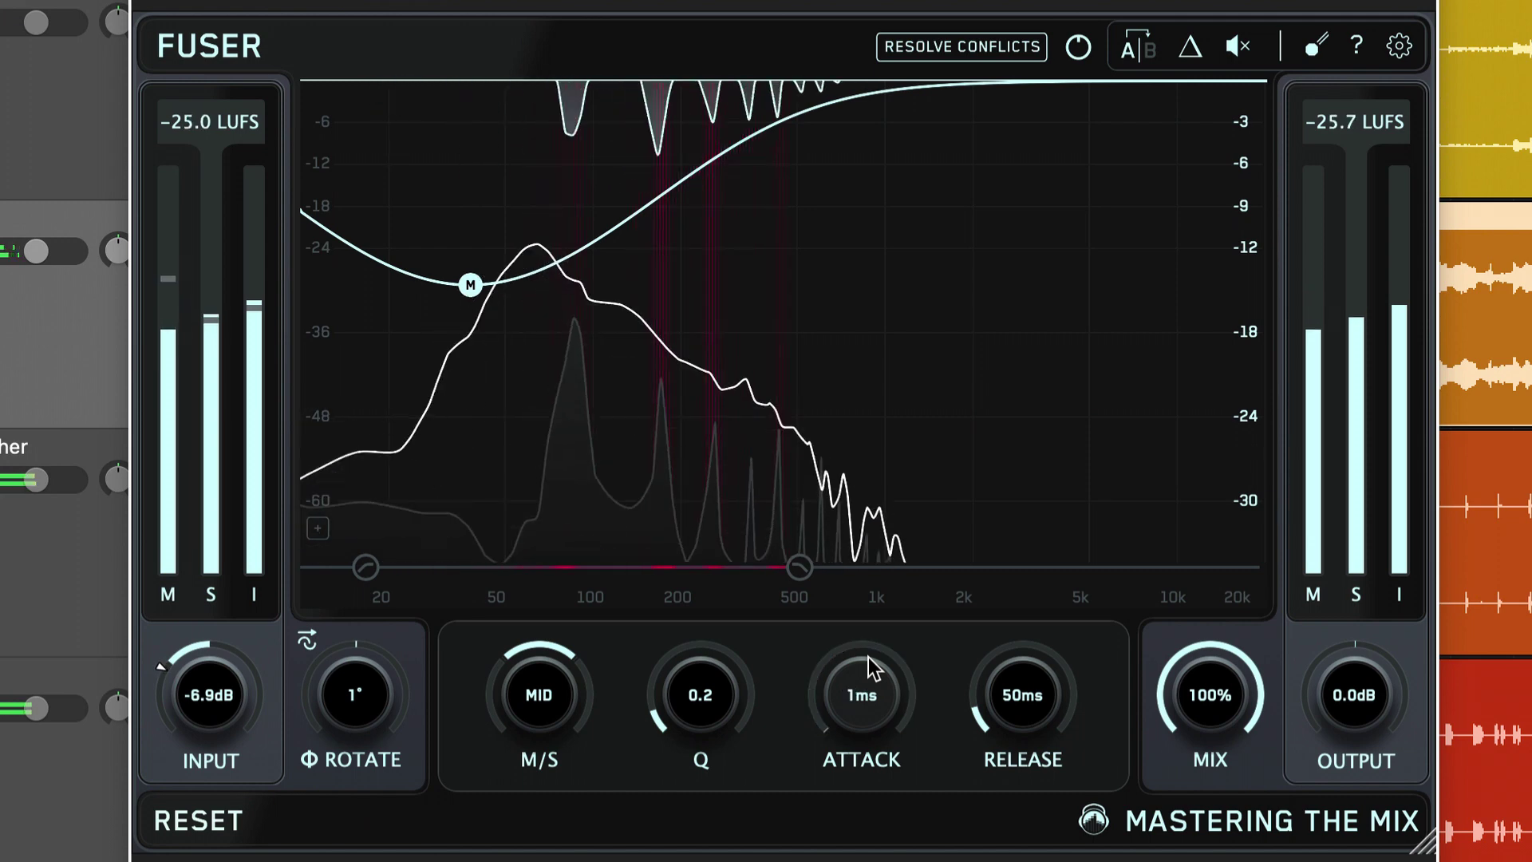
left_click_drag(868, 657, 868, 617)
left_click_drag(1032, 720, 1032, 650)
left_click_drag(1001, 352, 995, 256)
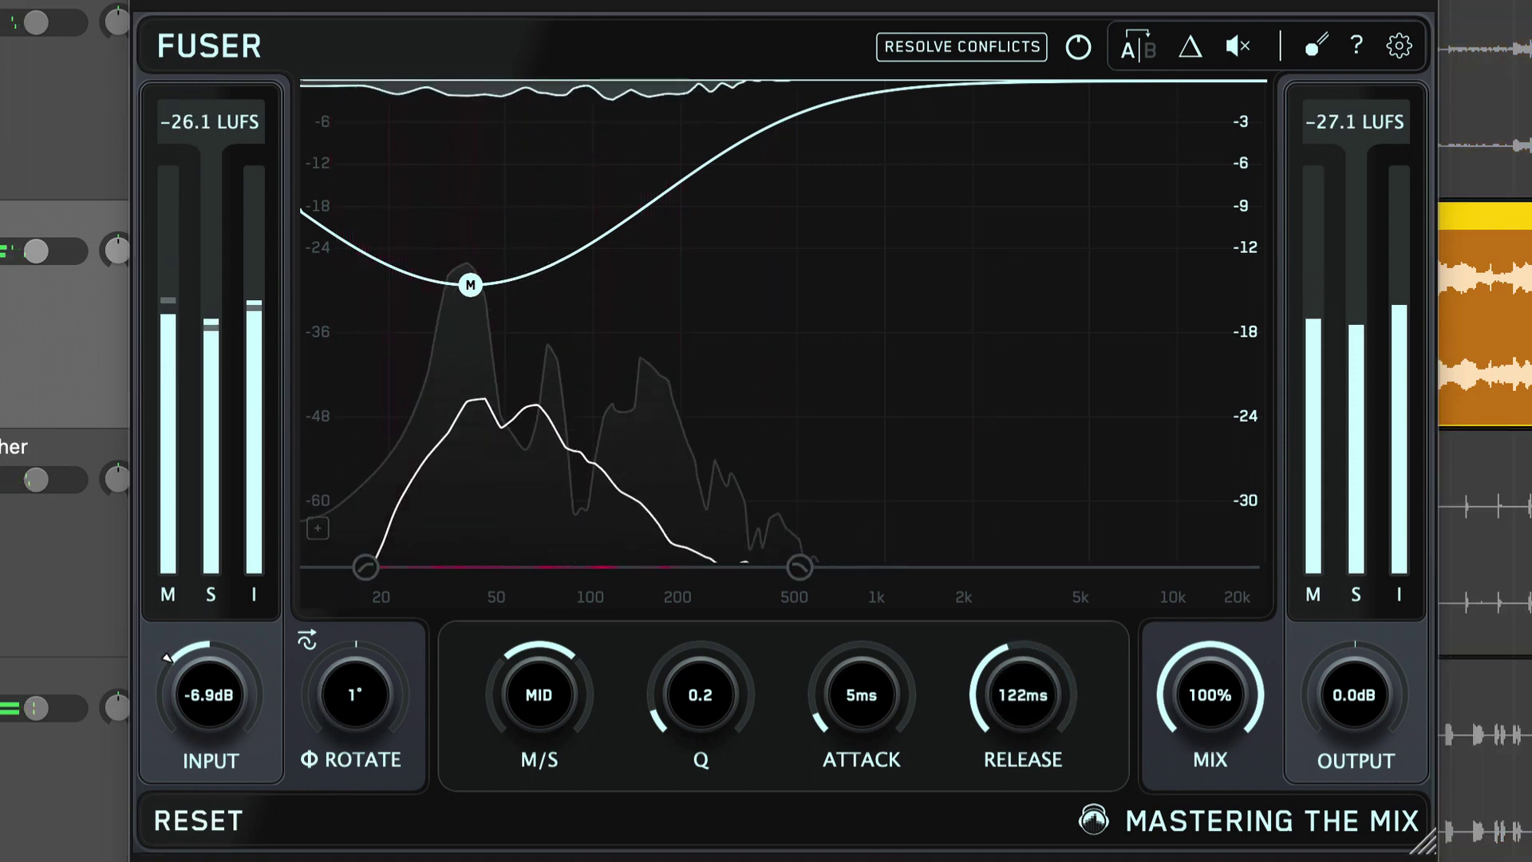
Monitor the delta while tuning release to 106 ms and attack to 6 ms, then drop mix to 6%
left_click(1182, 54)
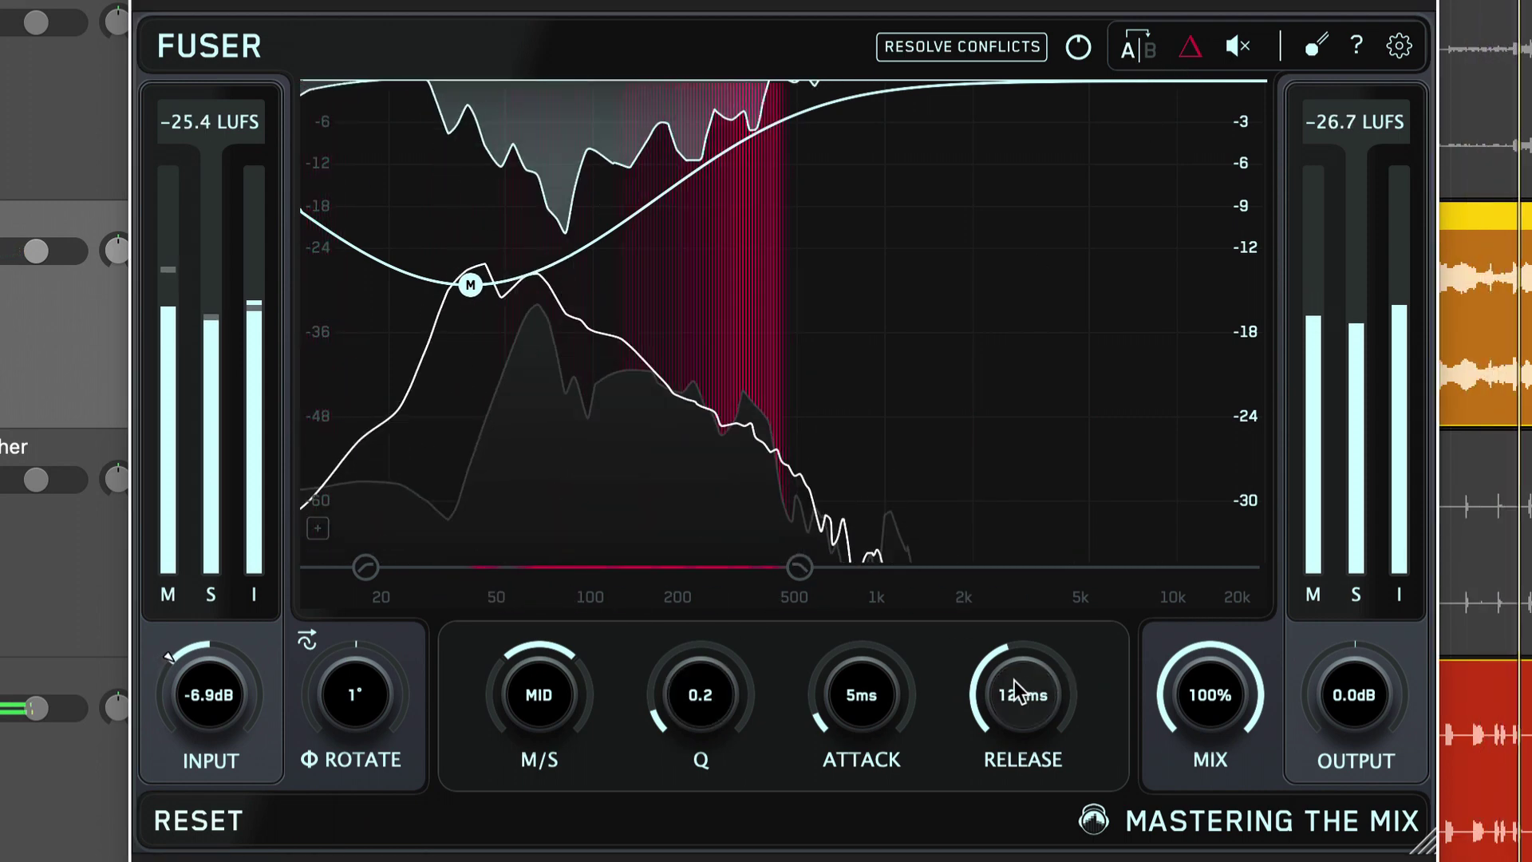
left_click_drag(1014, 684, 1018, 571)
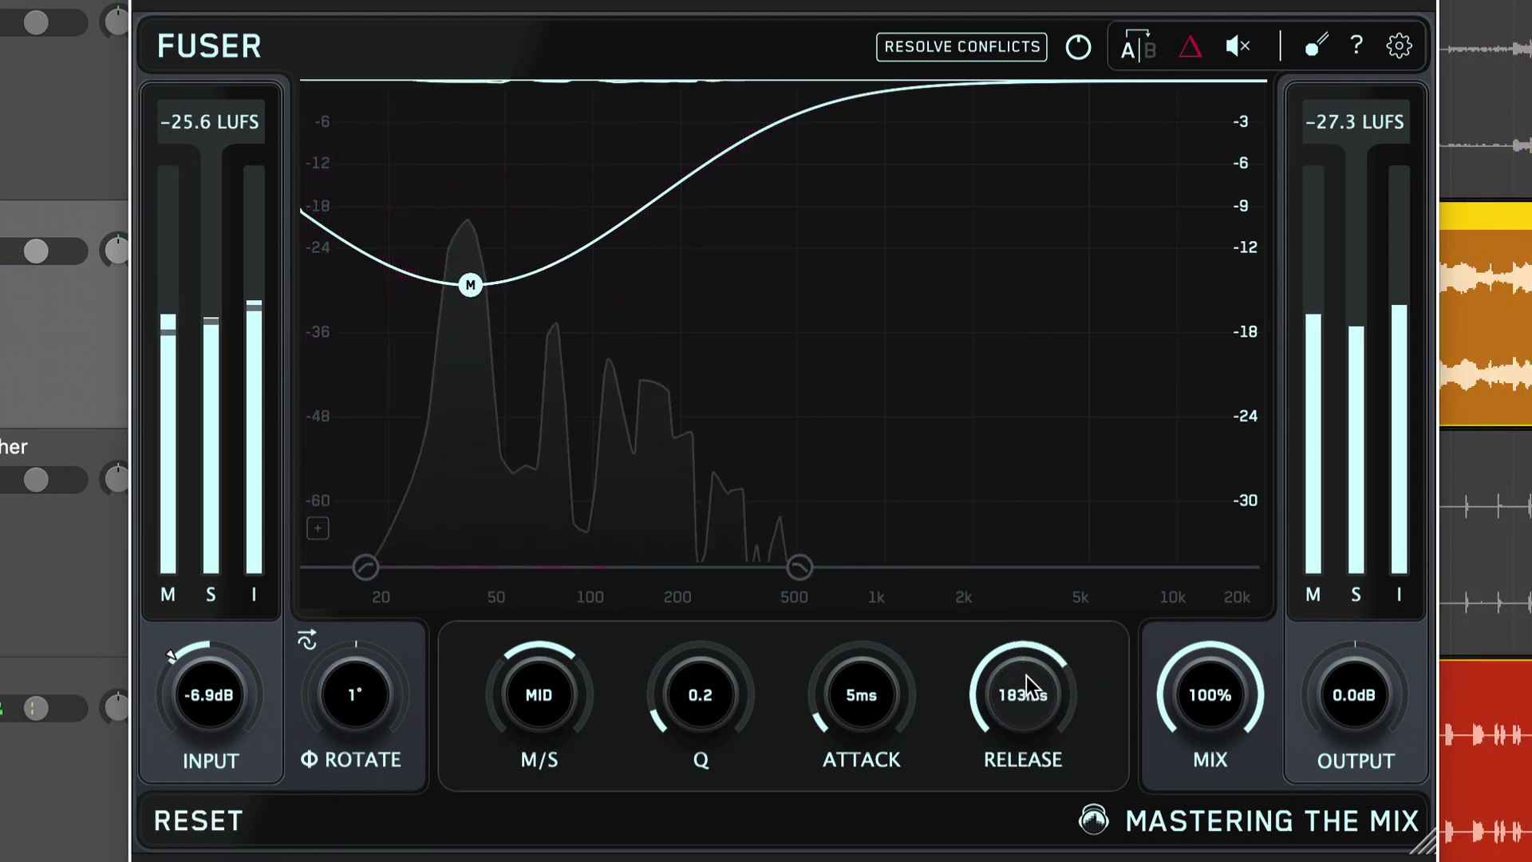
left_click_drag(1026, 677, 1026, 621)
scroll(1022, 721, "down", 4)
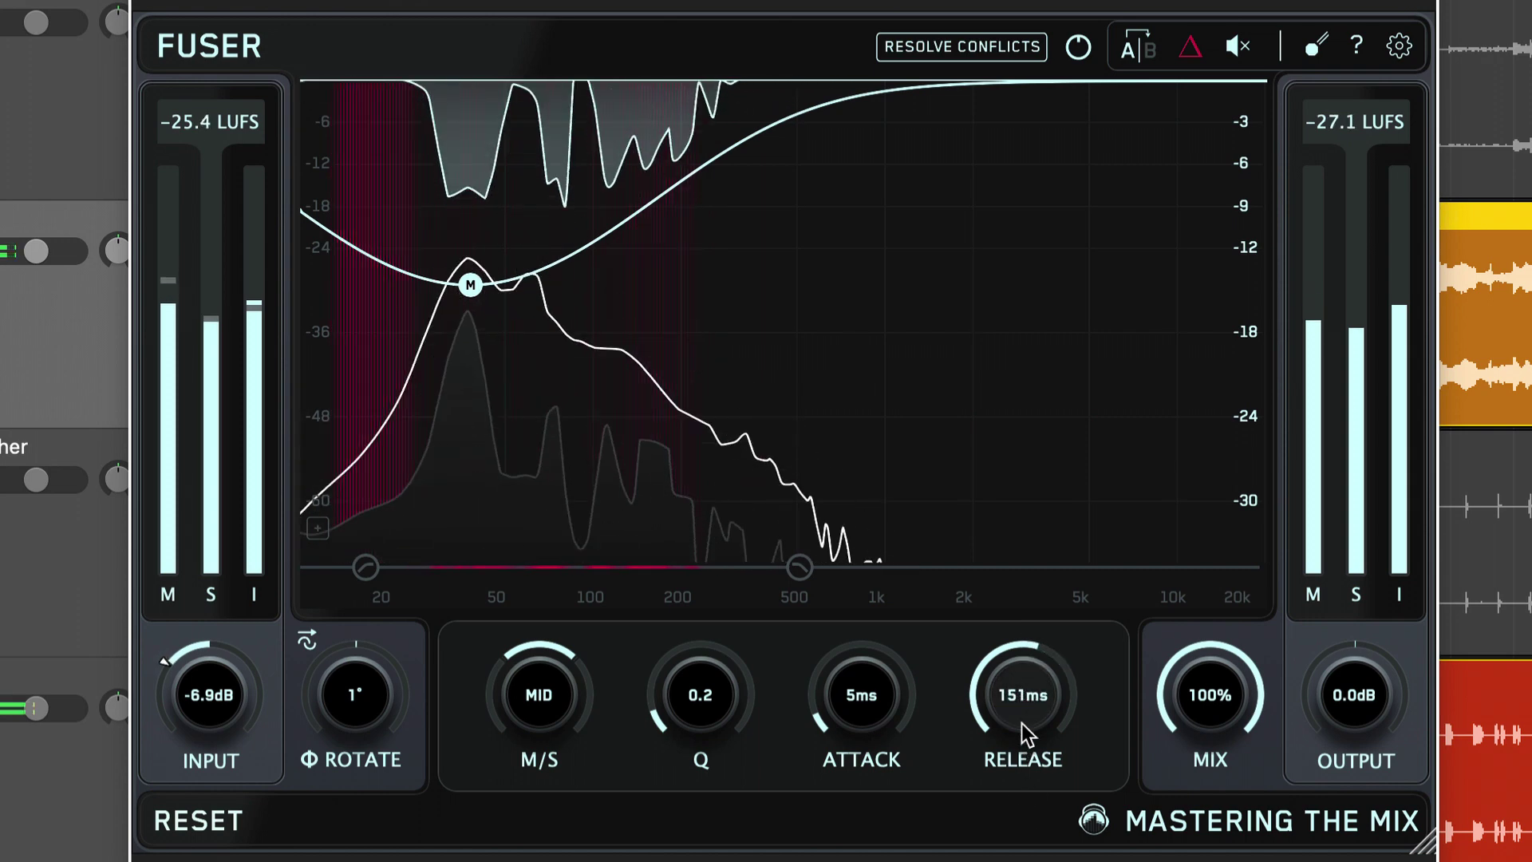
scroll(1022, 697, "down", 5)
scroll(1026, 695, "down", 1)
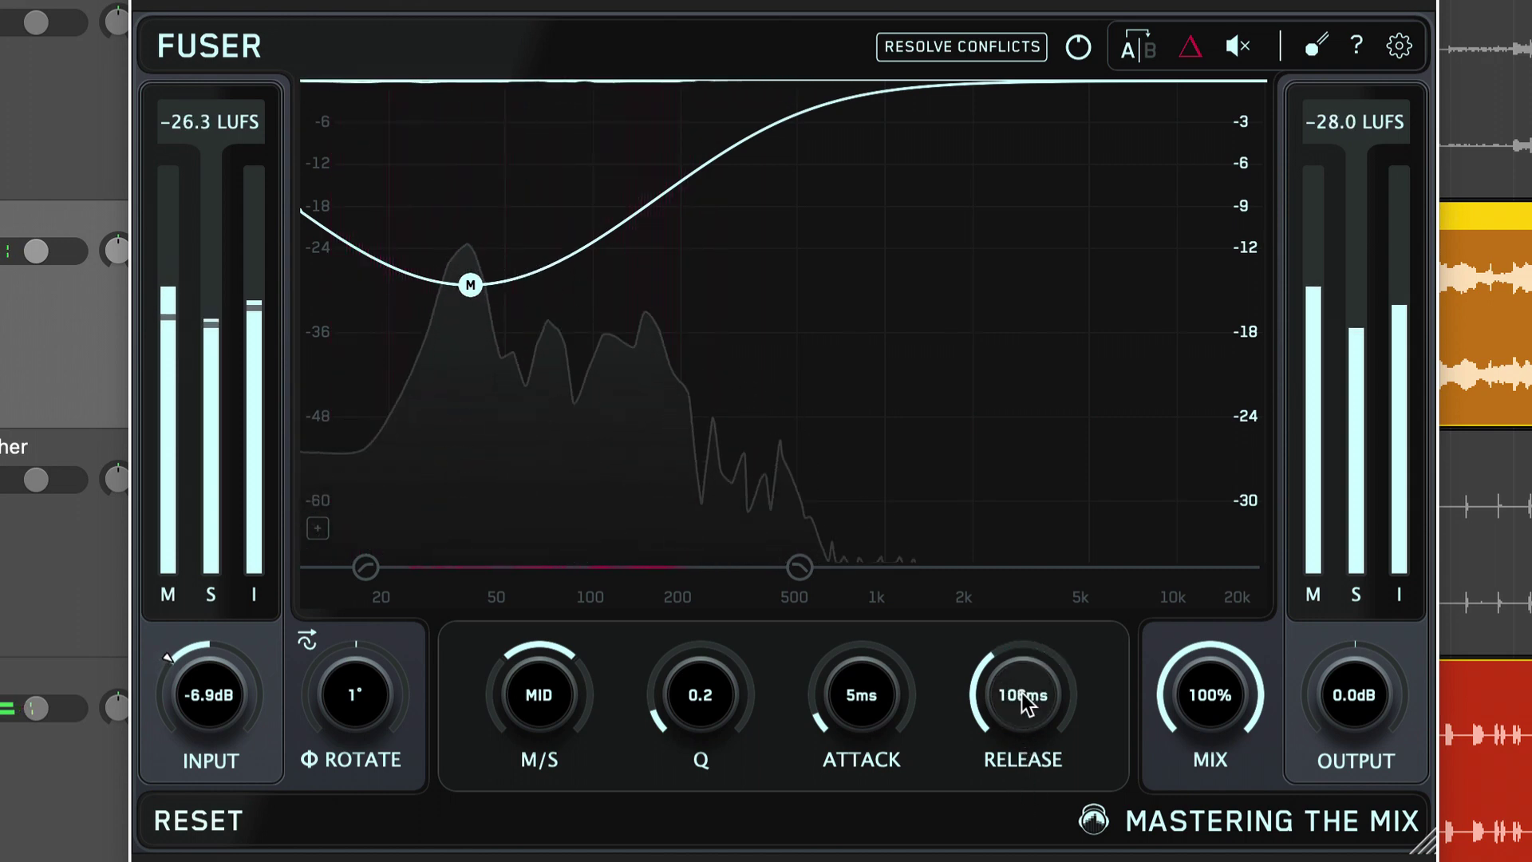
scroll(846, 687, "up", 1)
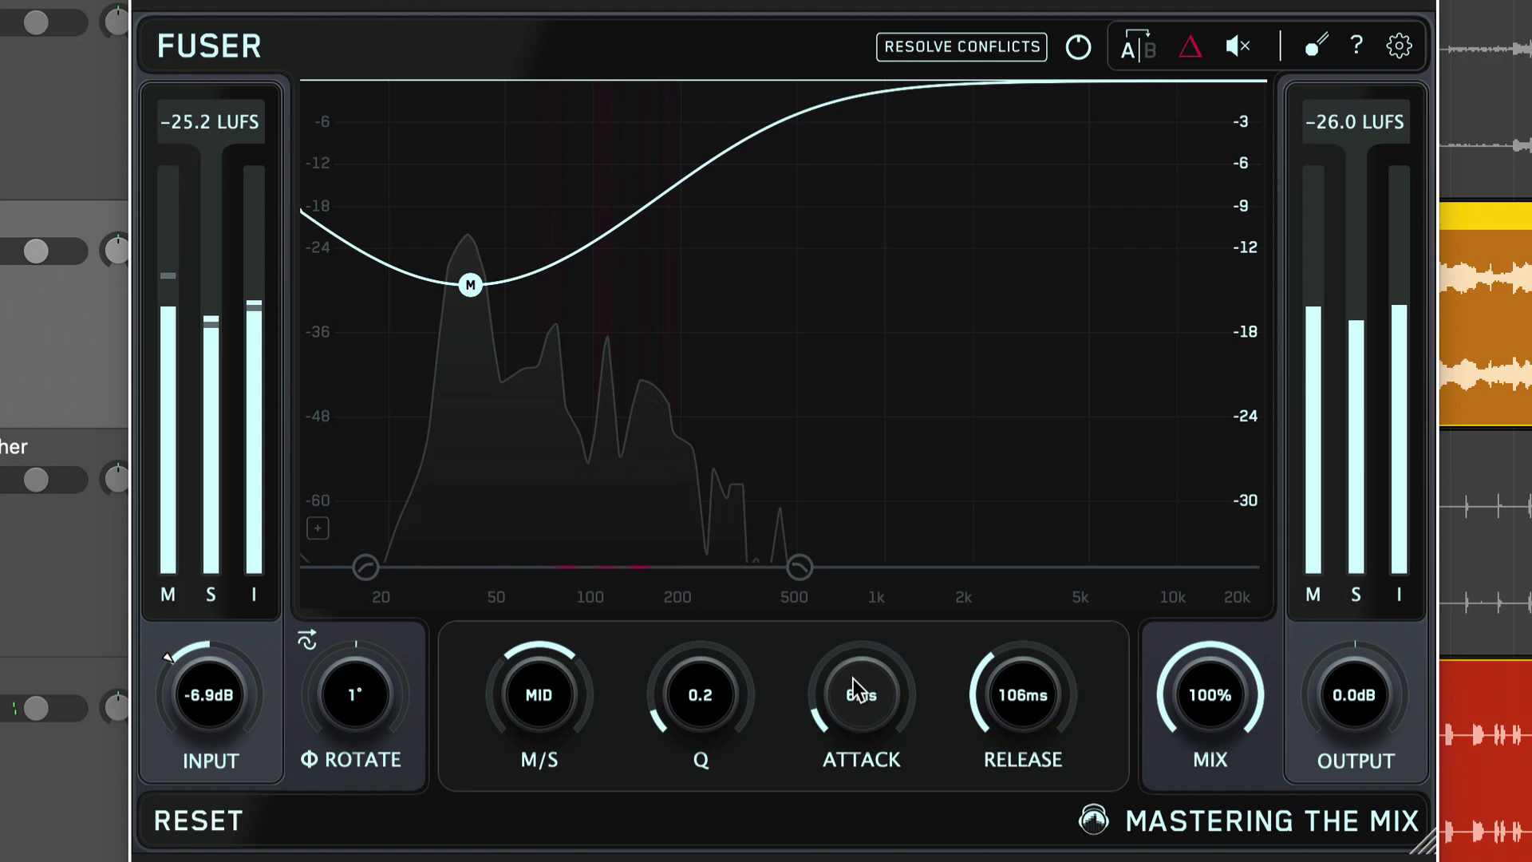
left_click(1189, 49)
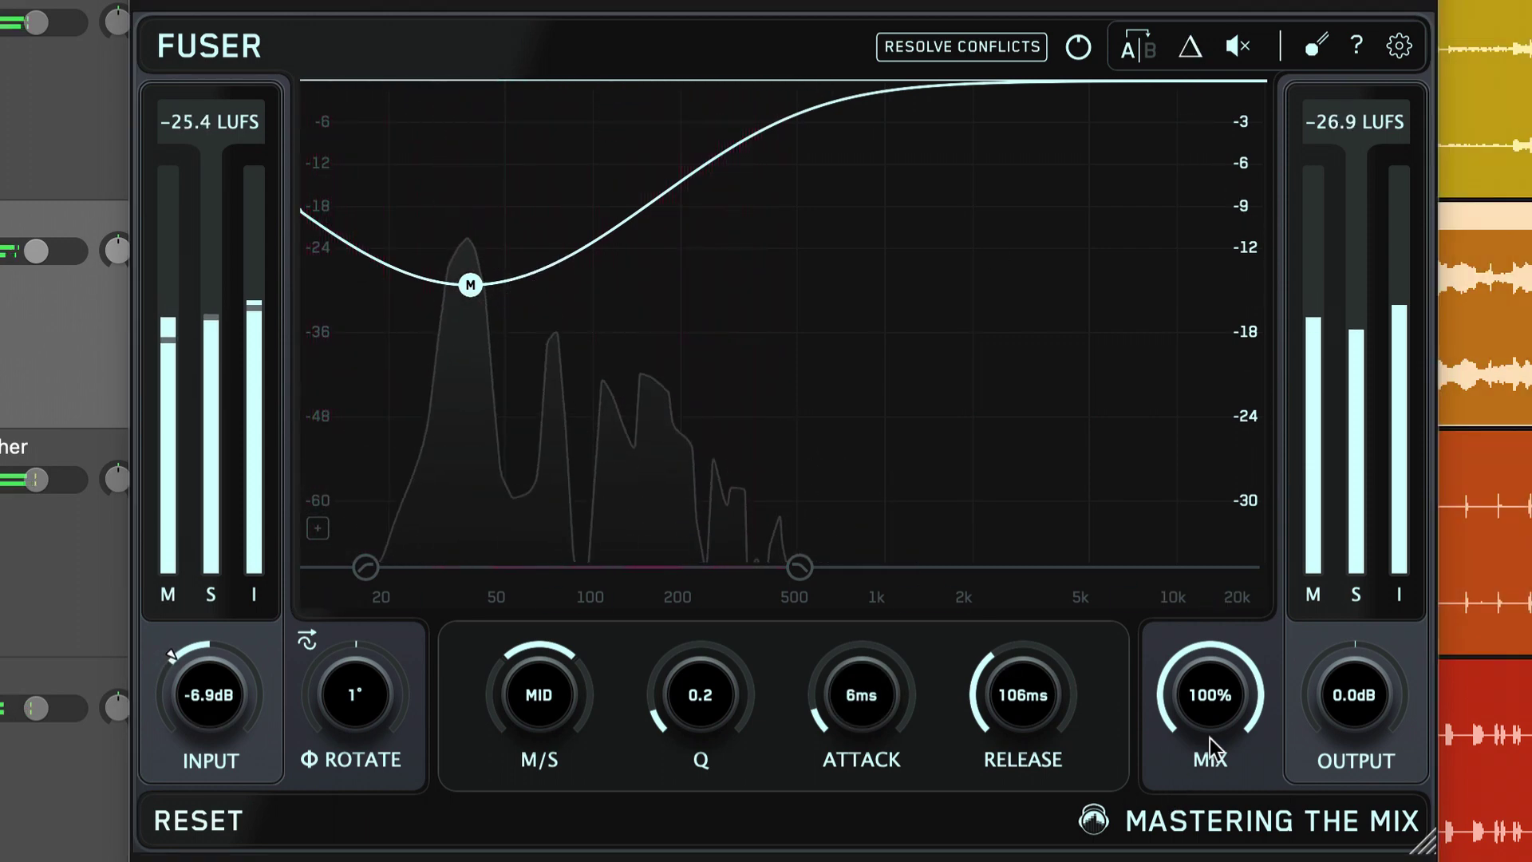
left_click_drag(1219, 679, 1218, 707)
Reset the mix to 100% and check KICK + at +1 dB and DROP BASS at -10 dB
double_click(1217, 707)
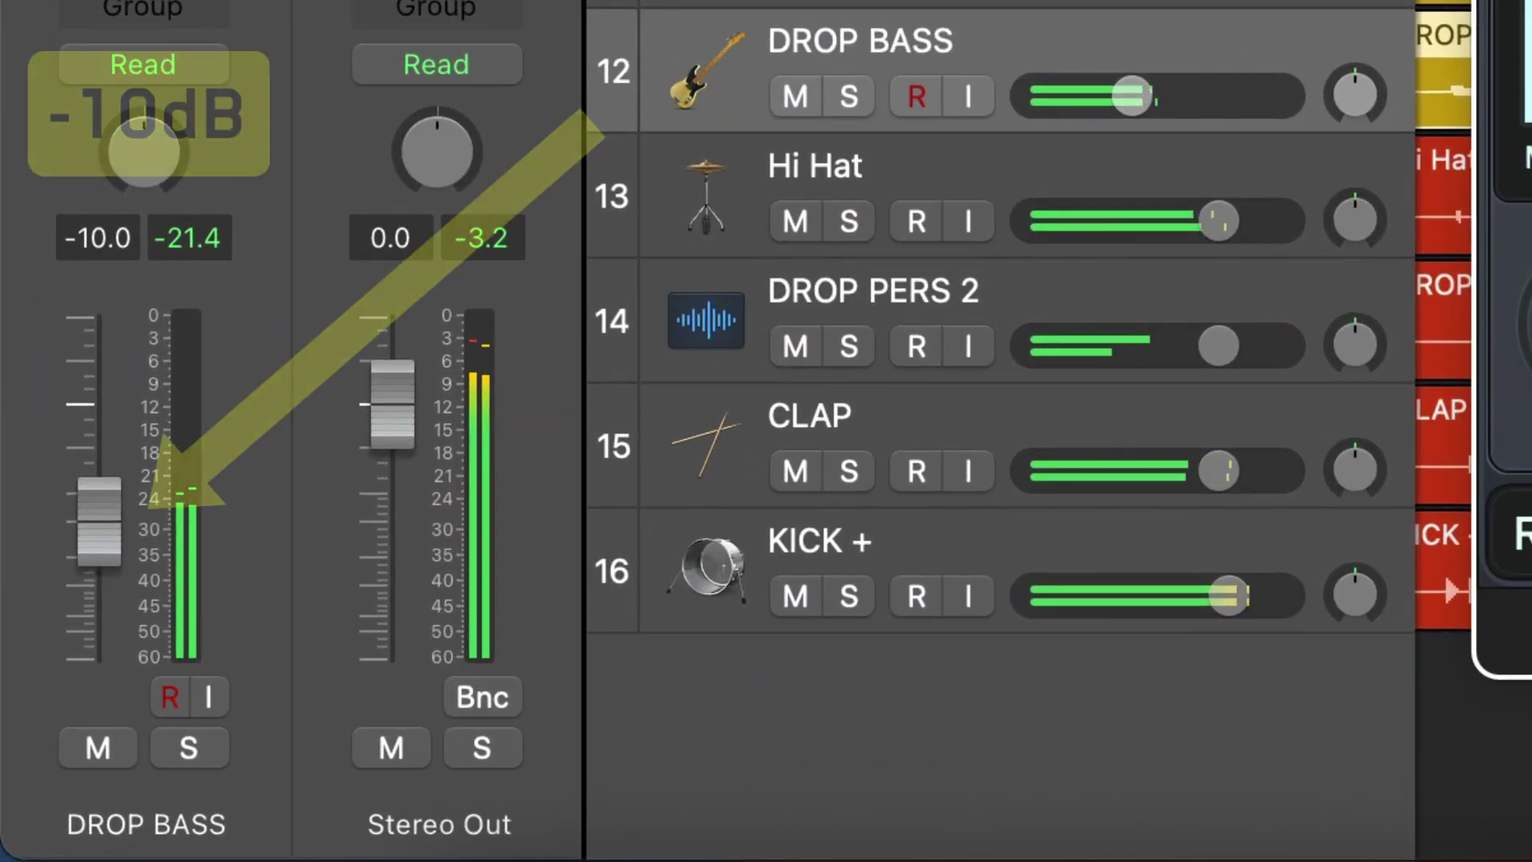
left_click(958, 547)
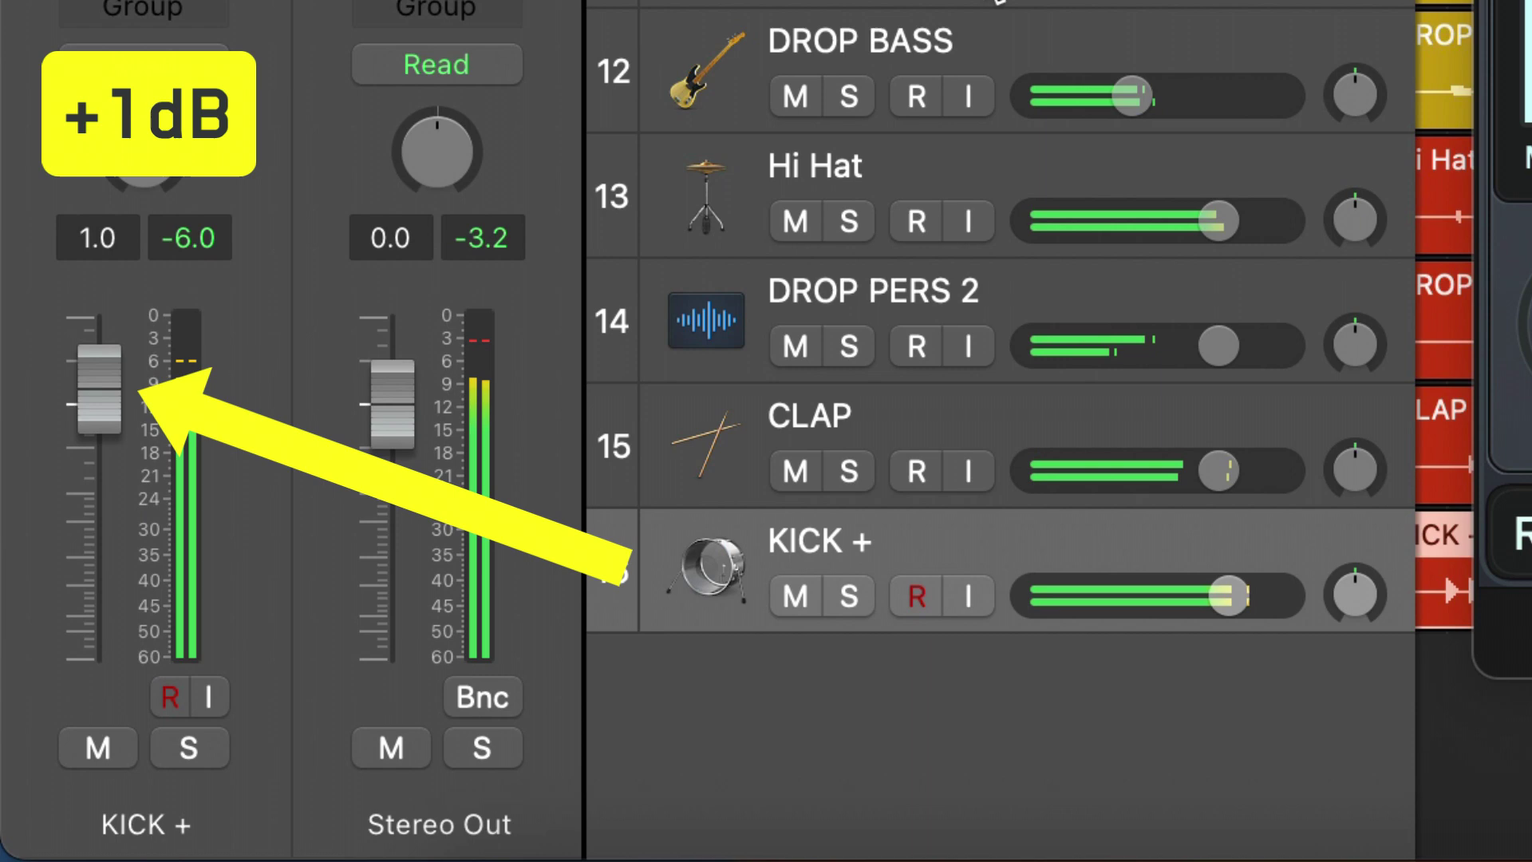
left_click(927, 27)
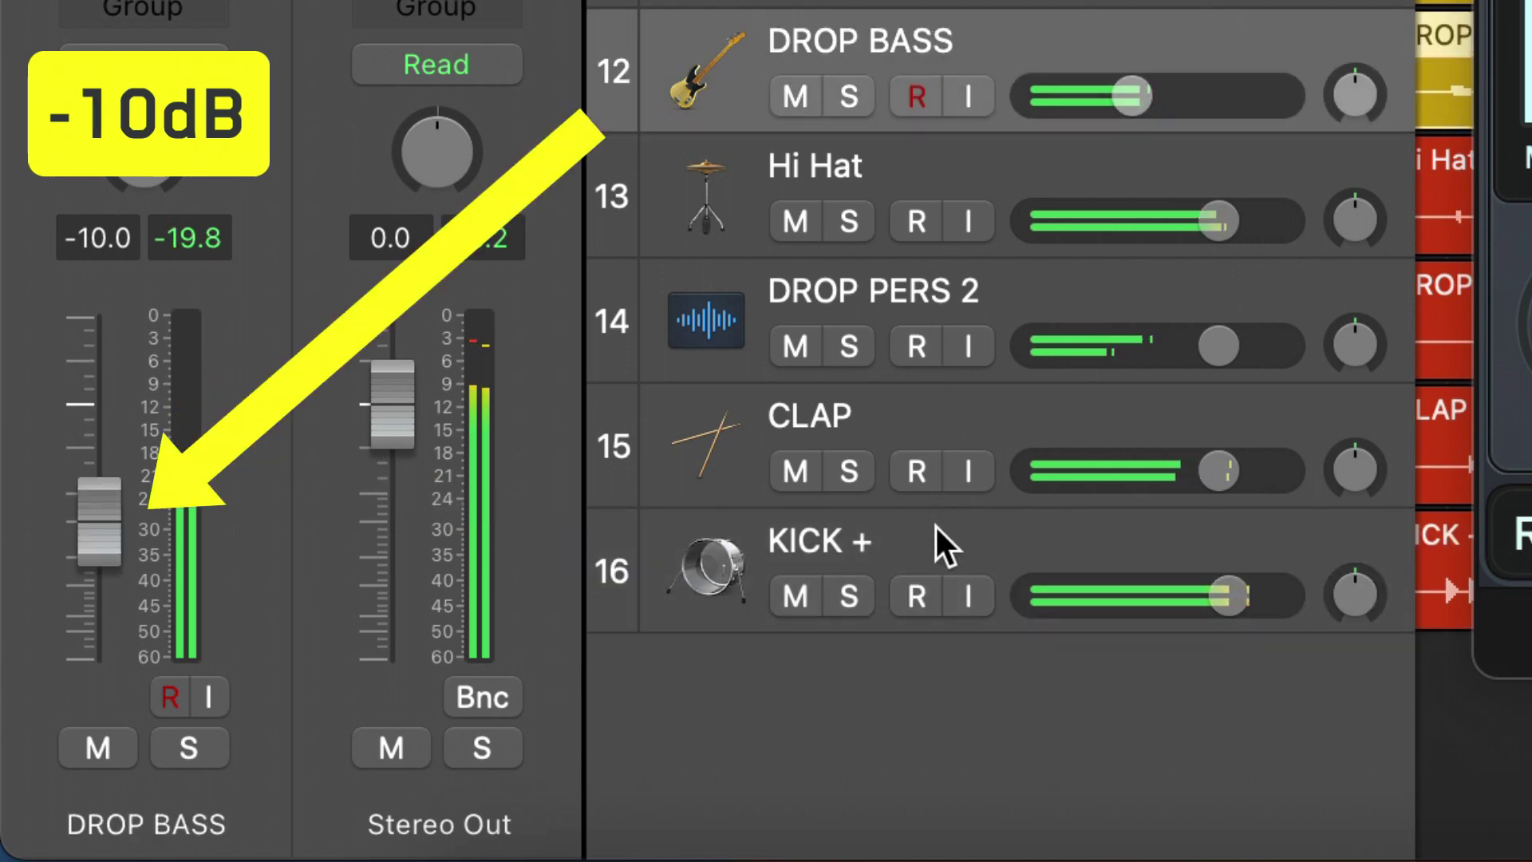
left_click(936, 527)
left_click(939, 35)
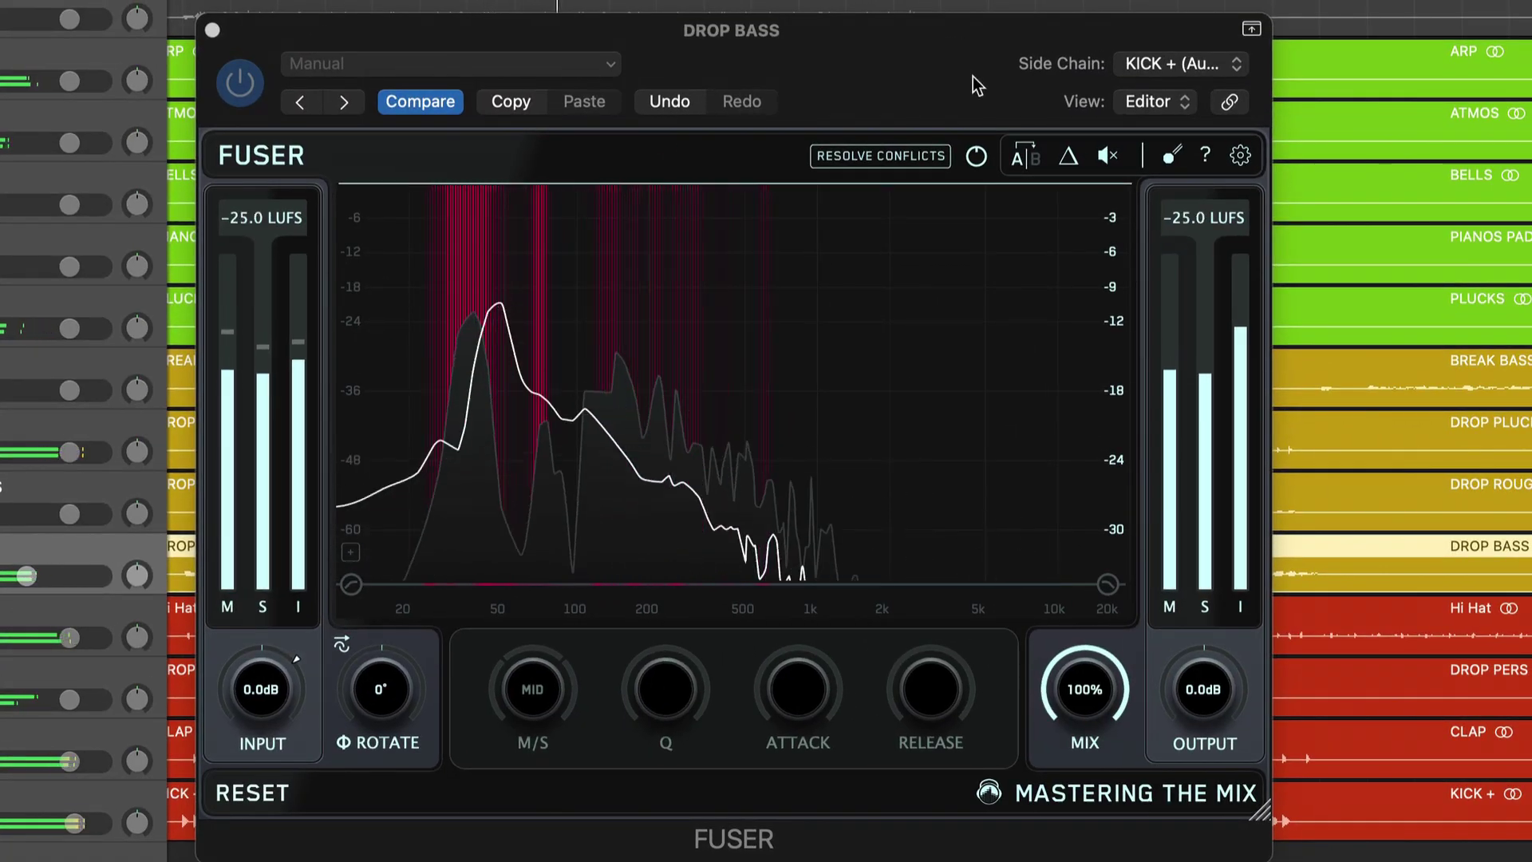
Enter gain stage fix values of -10.0 dB channel and 1.0 dB side chain, then set input to 15.0 dB
left_click(976, 156)
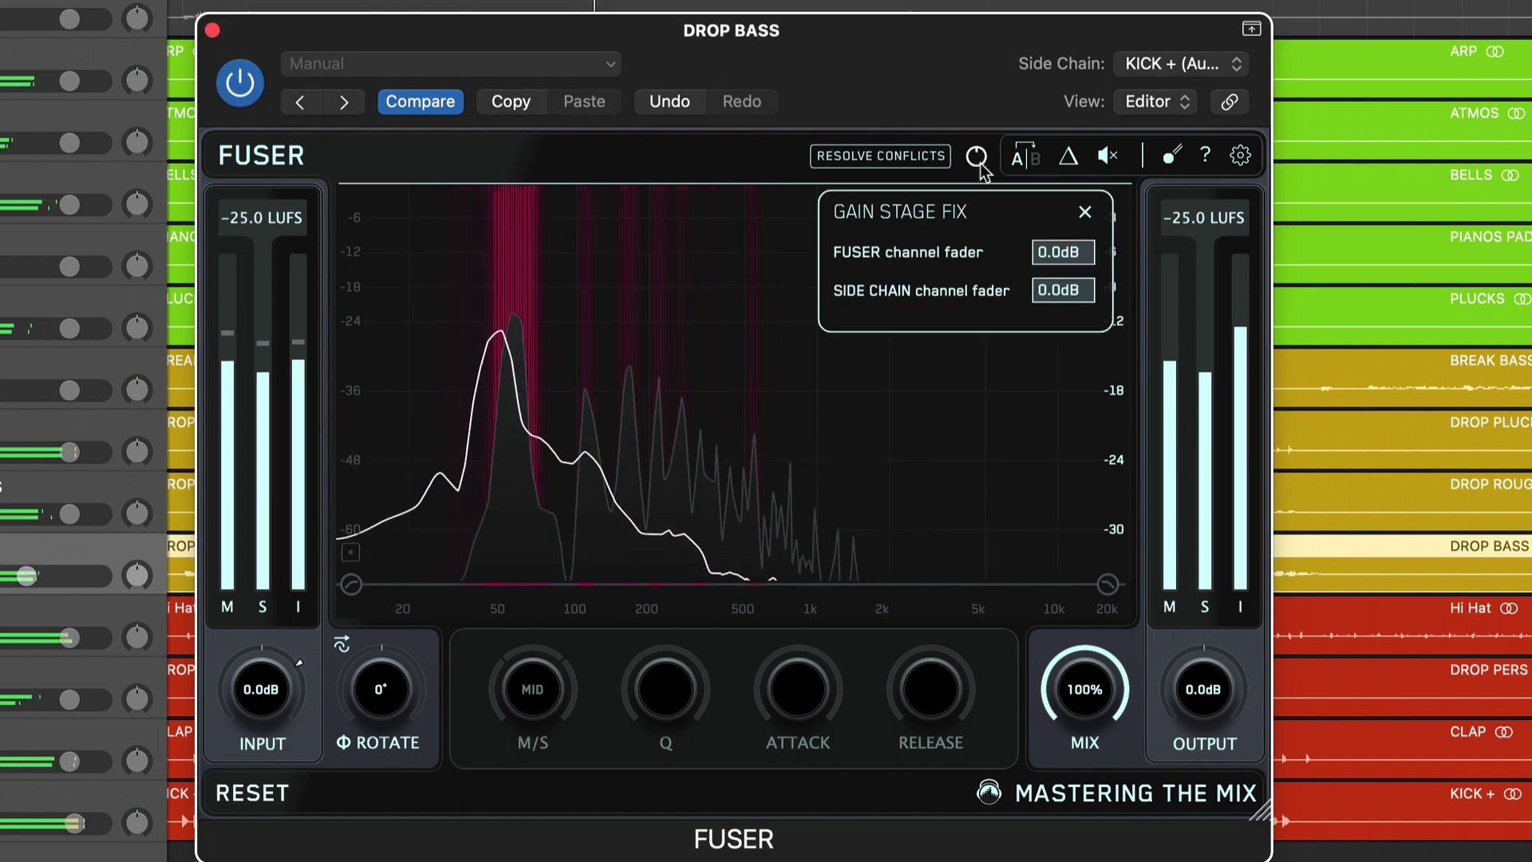
double_click(1046, 252)
type("-10")
key("Return")
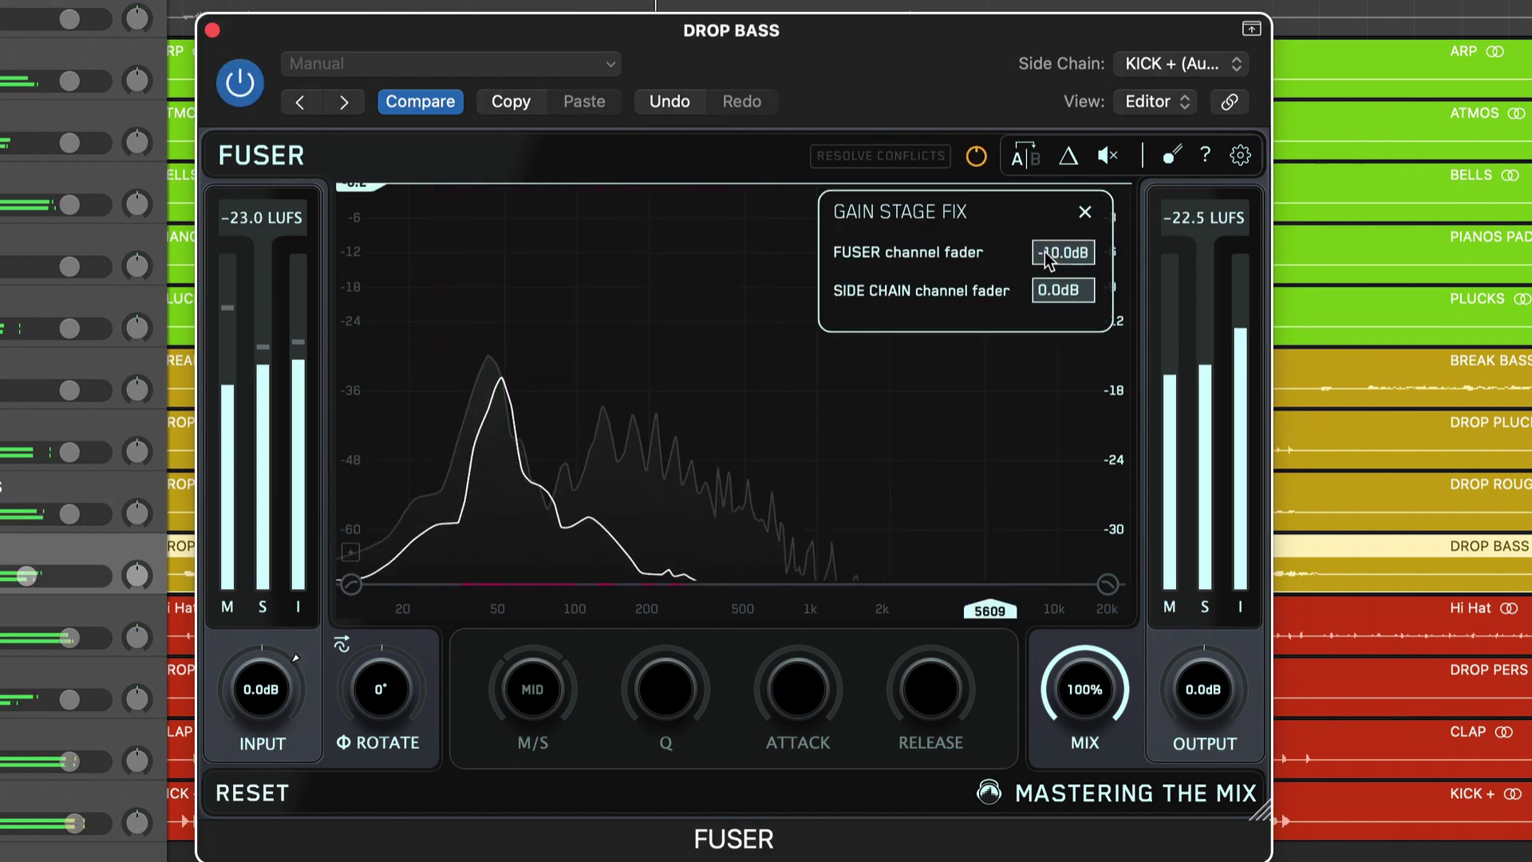
double_click(1062, 289)
type("1")
key("Return")
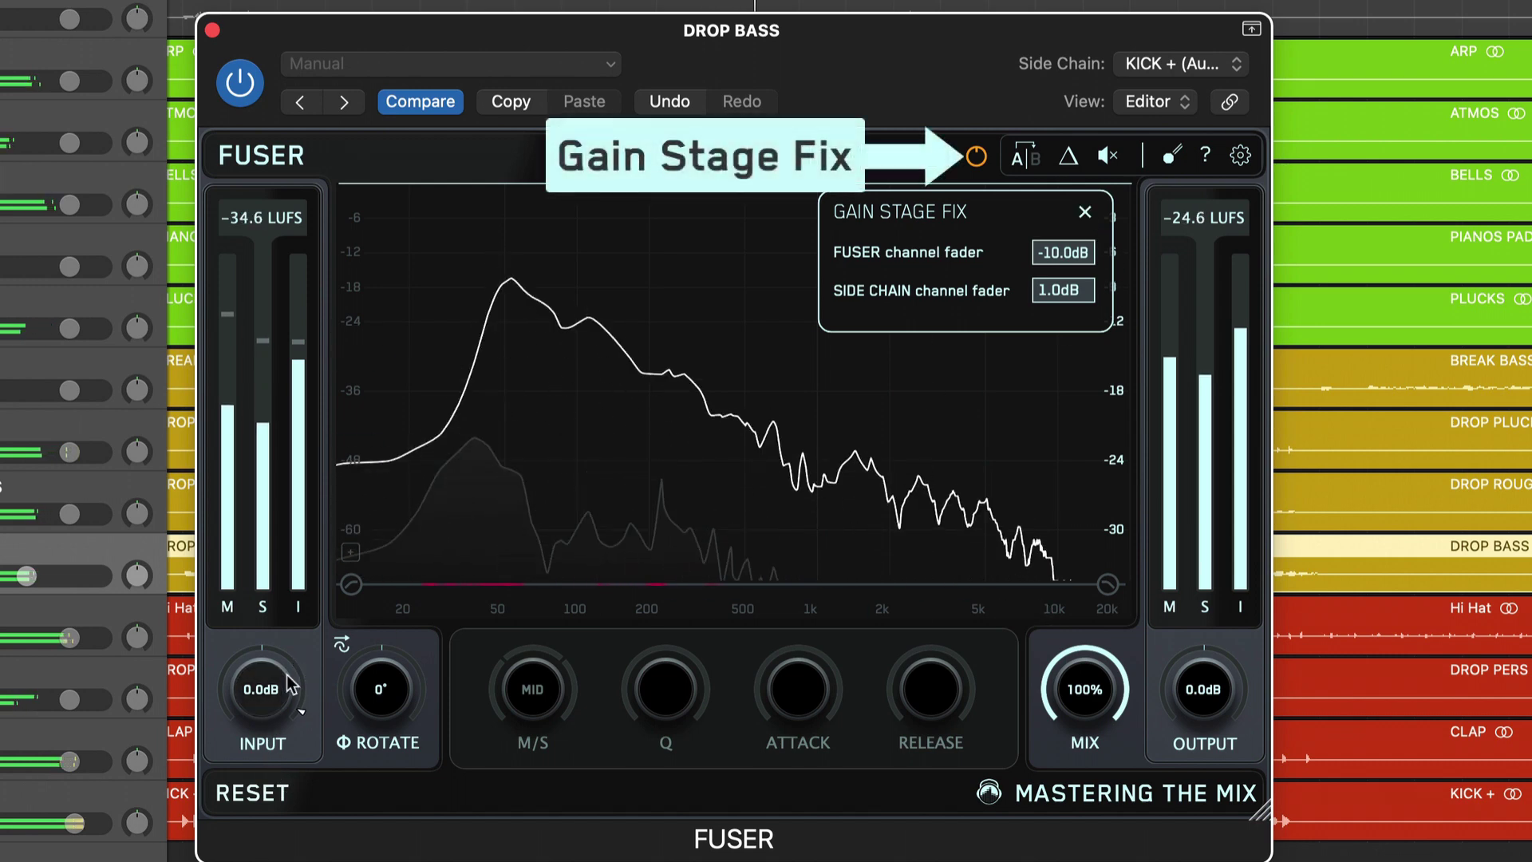
left_click_drag(257, 674, 294, 514)
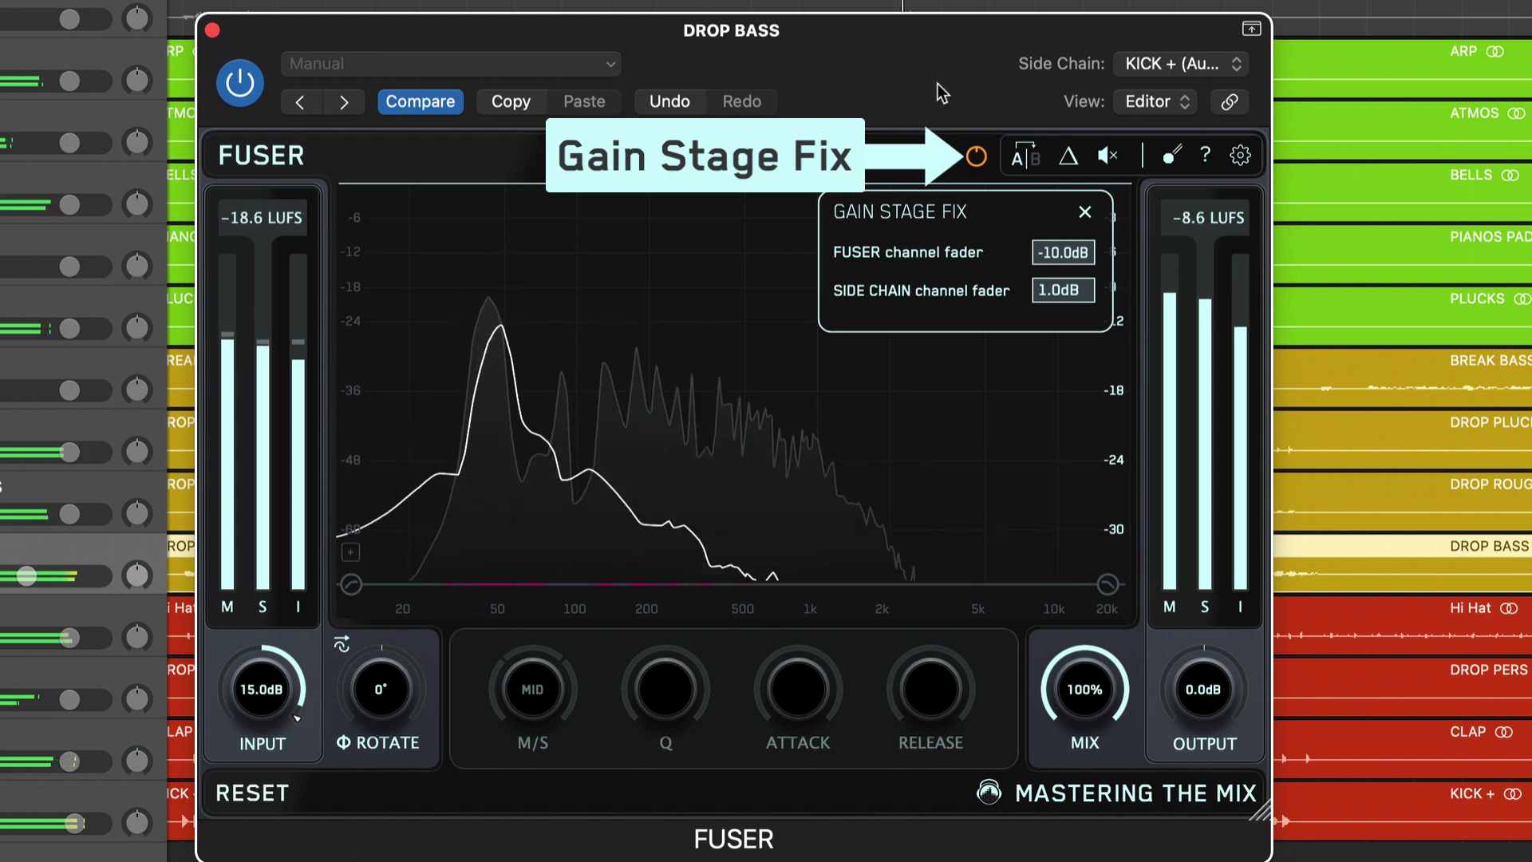
left_click(1086, 213)
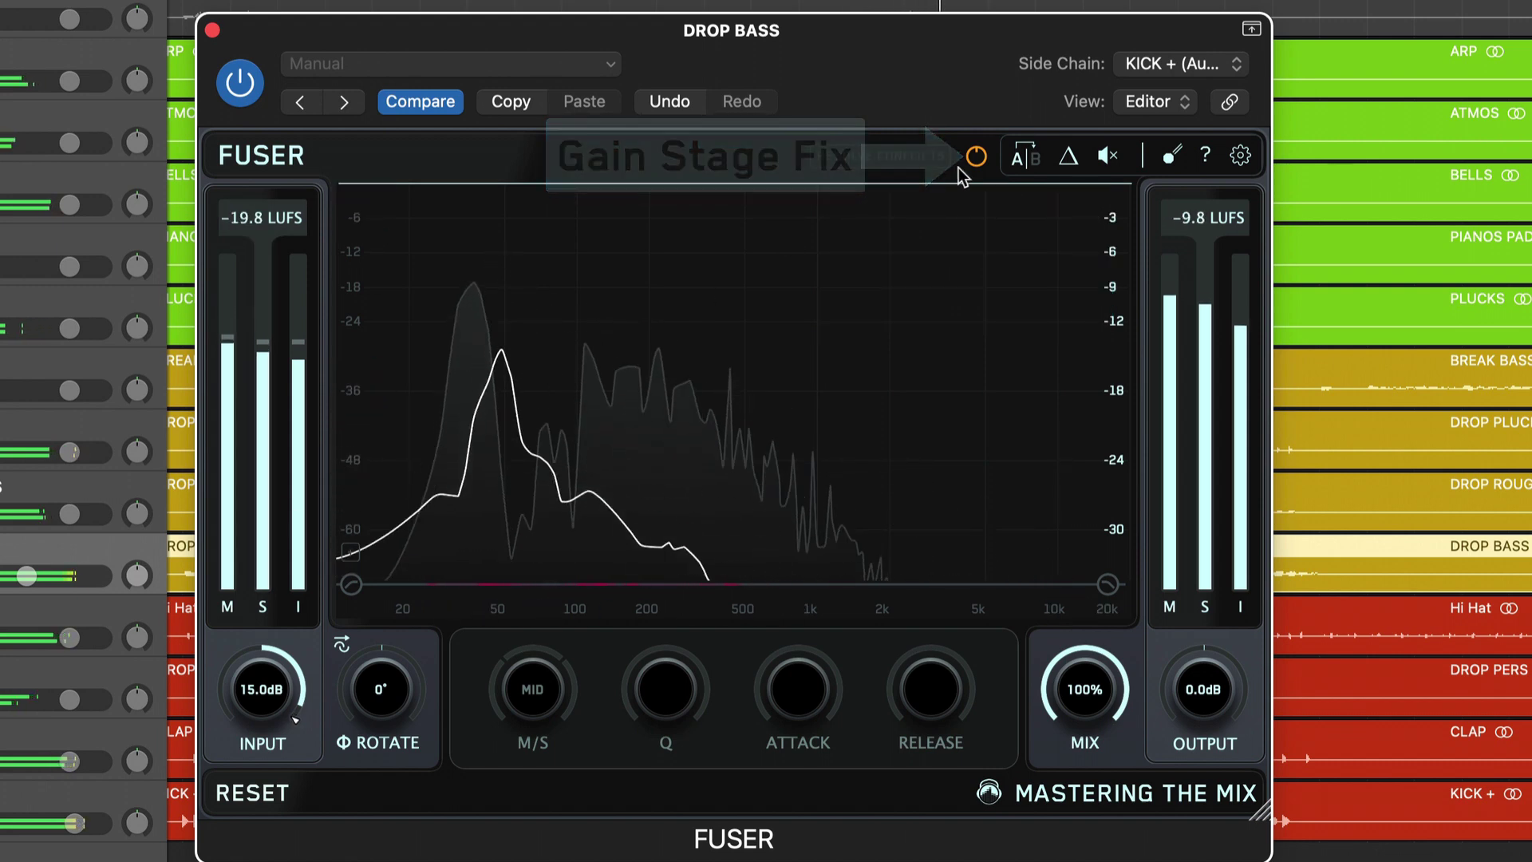
Re-resolve the conflicts, then bypass Fuser and switch it back on to compare
left_click(885, 156)
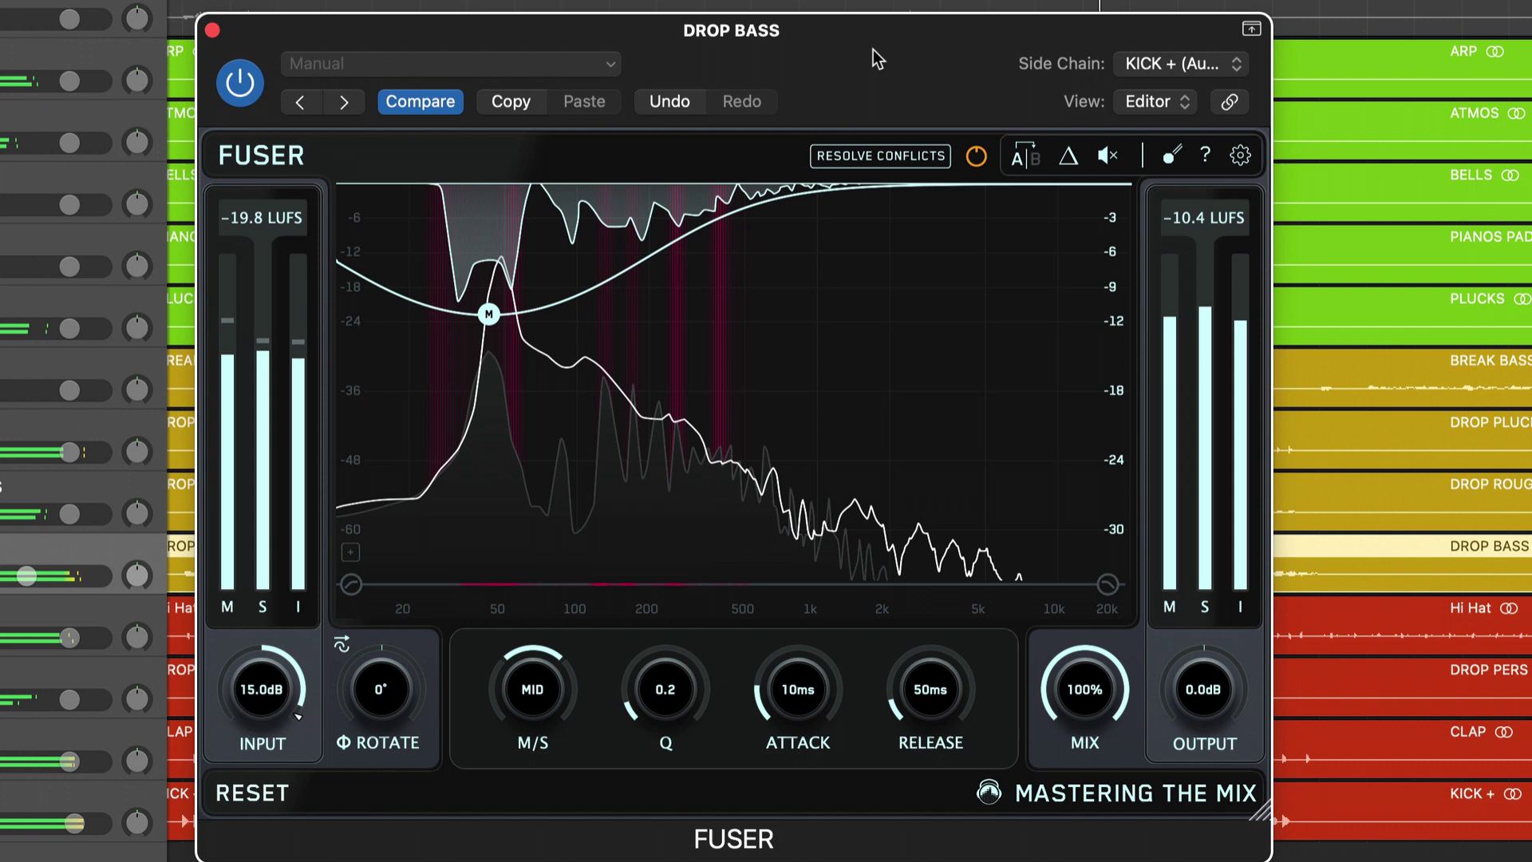
left_click(239, 91)
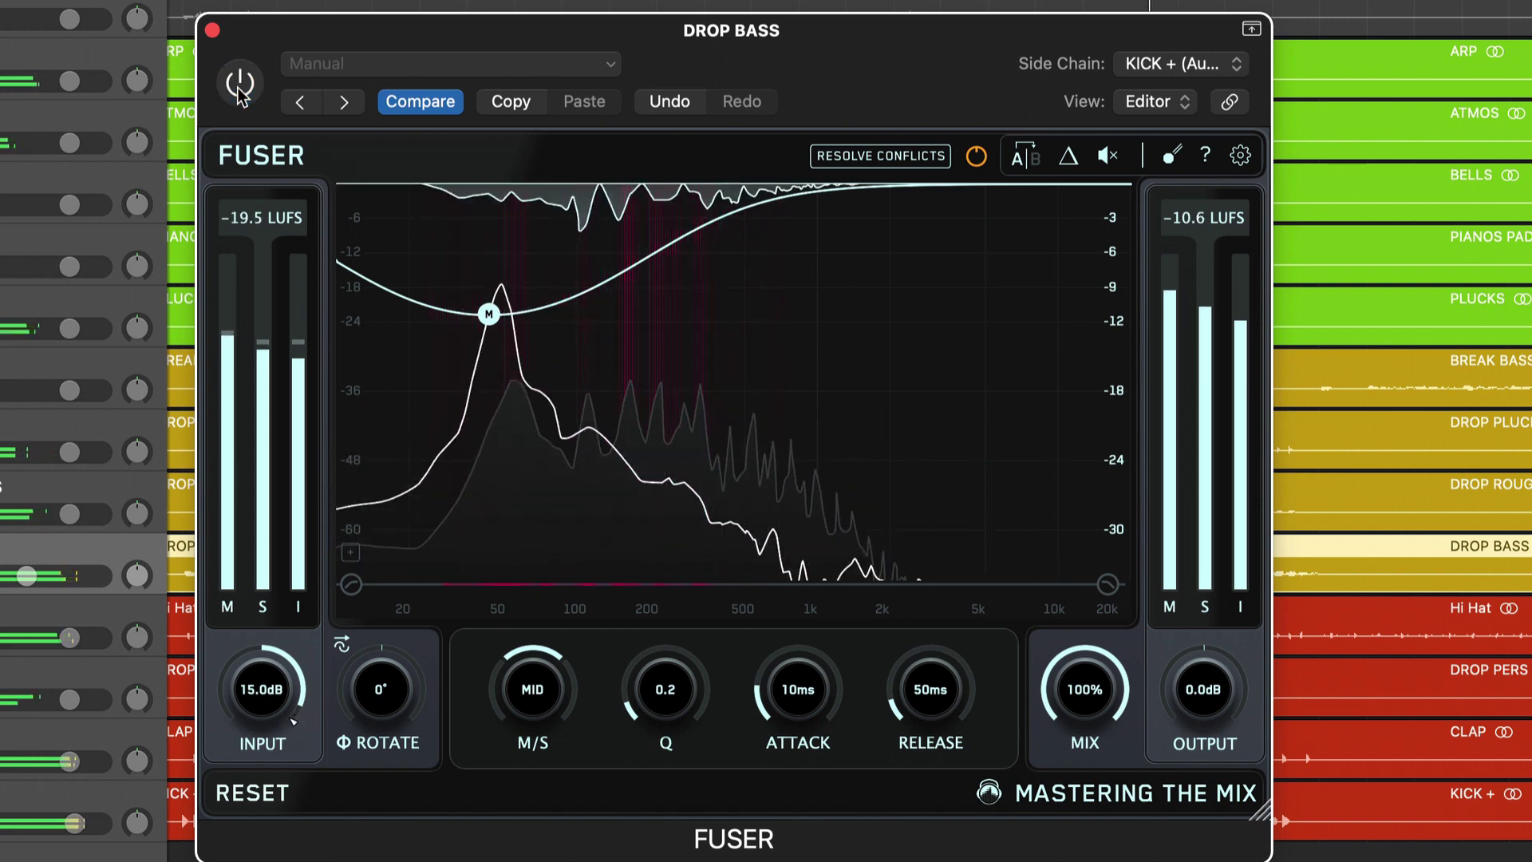
left_click(240, 89)
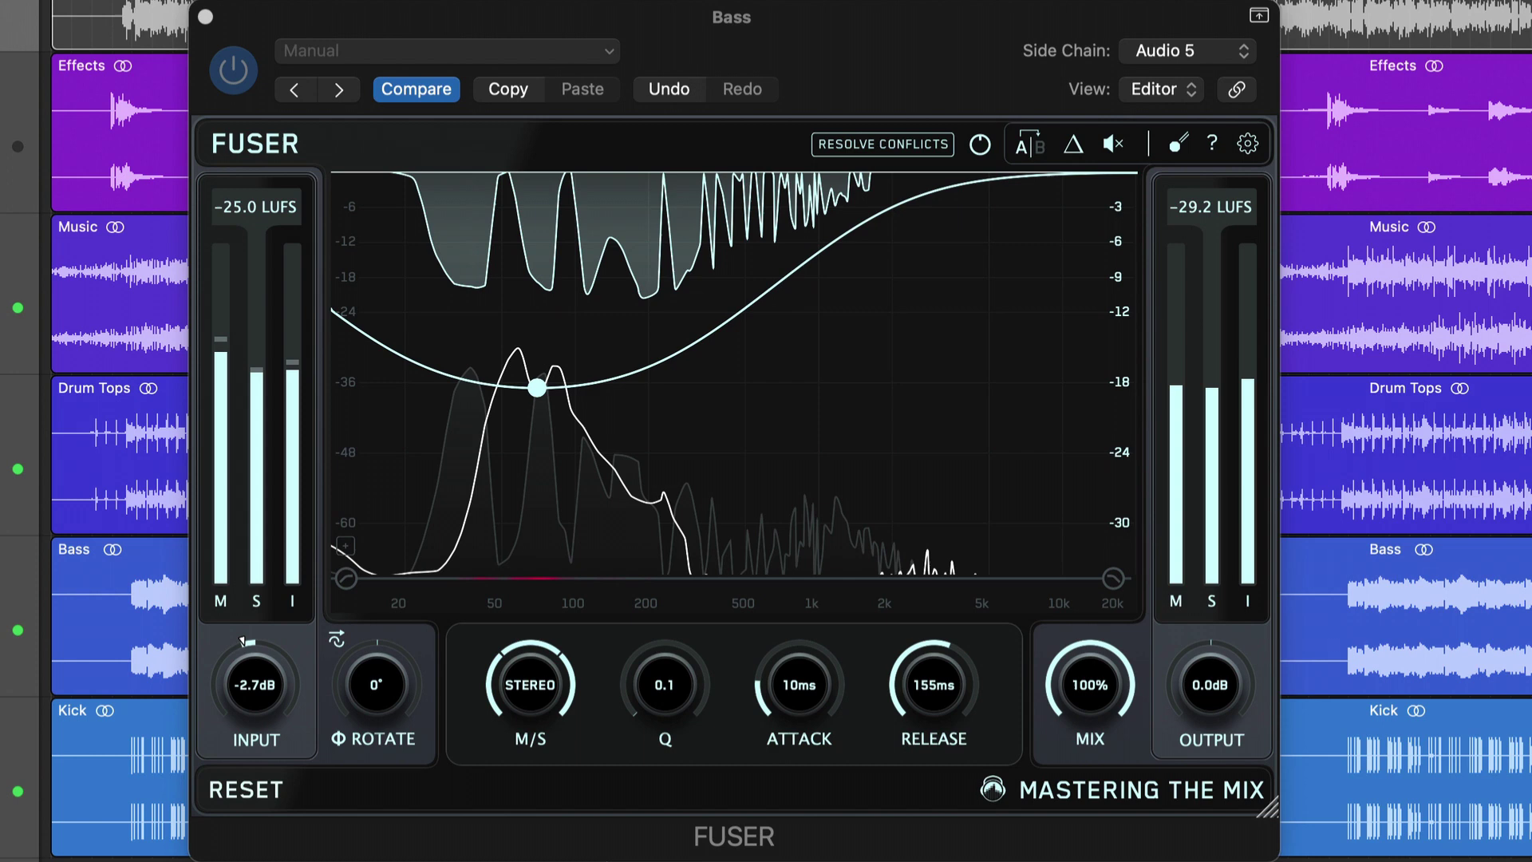
With Bass and Kick selected, shorten Fuser's release to 75 ms, then select all regions
left_click(827, 233)
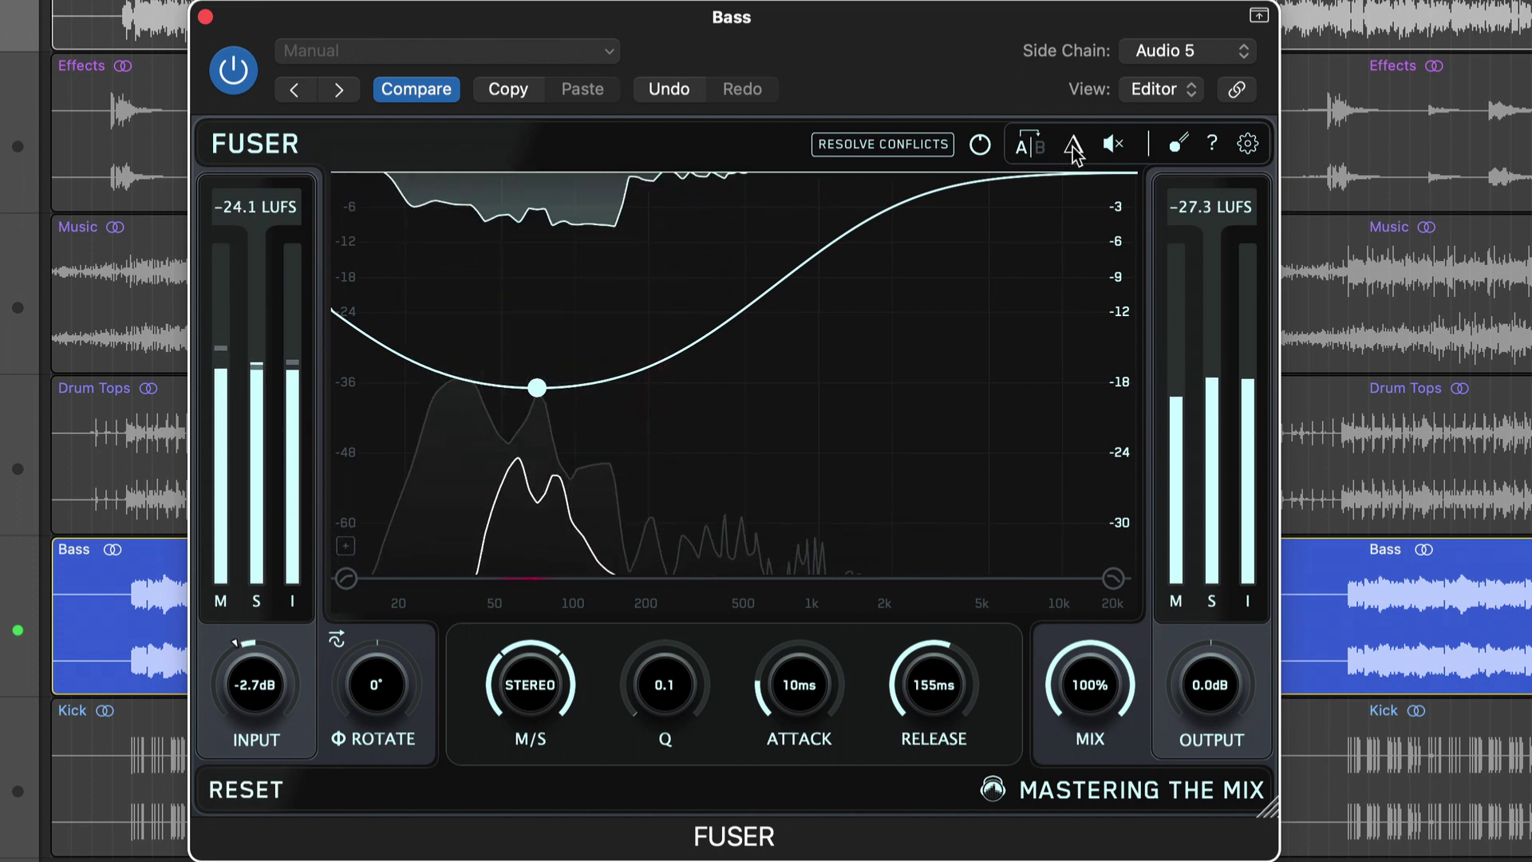
key("shift+Down")
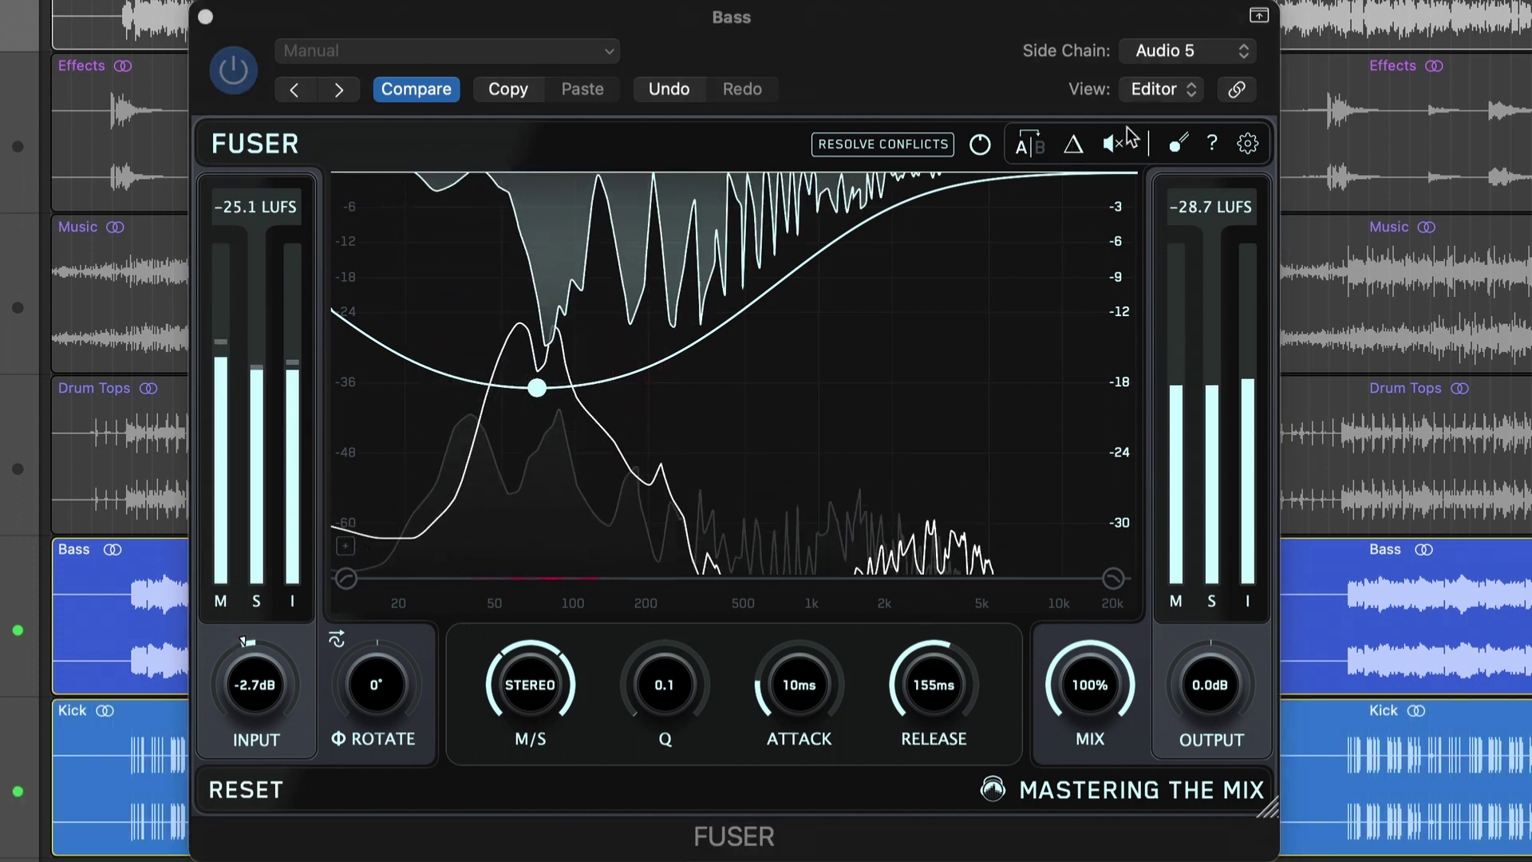
left_click(1075, 147)
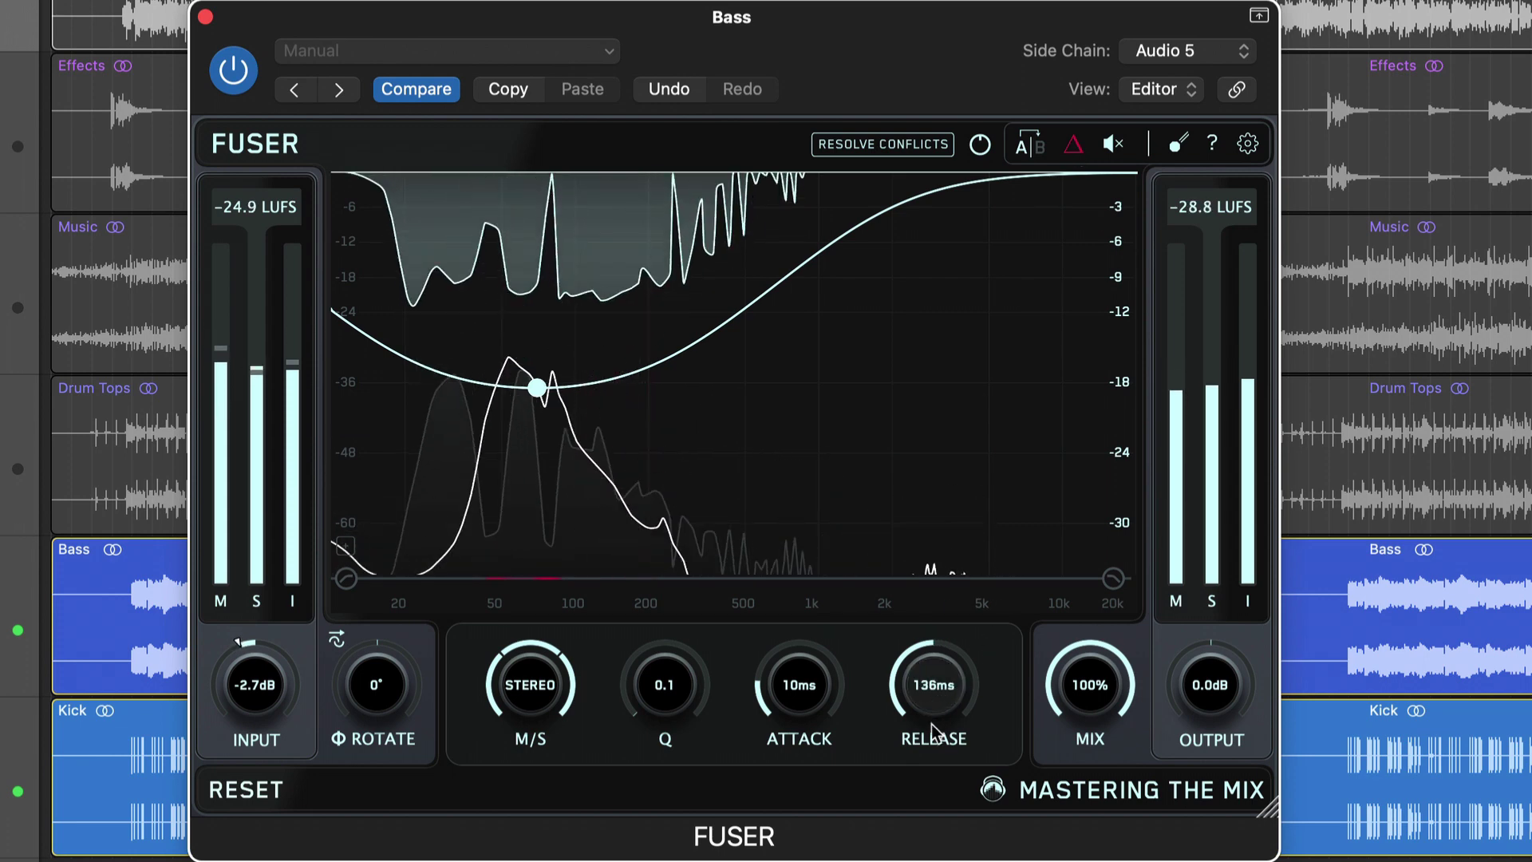
left_click_drag(932, 730, 931, 766)
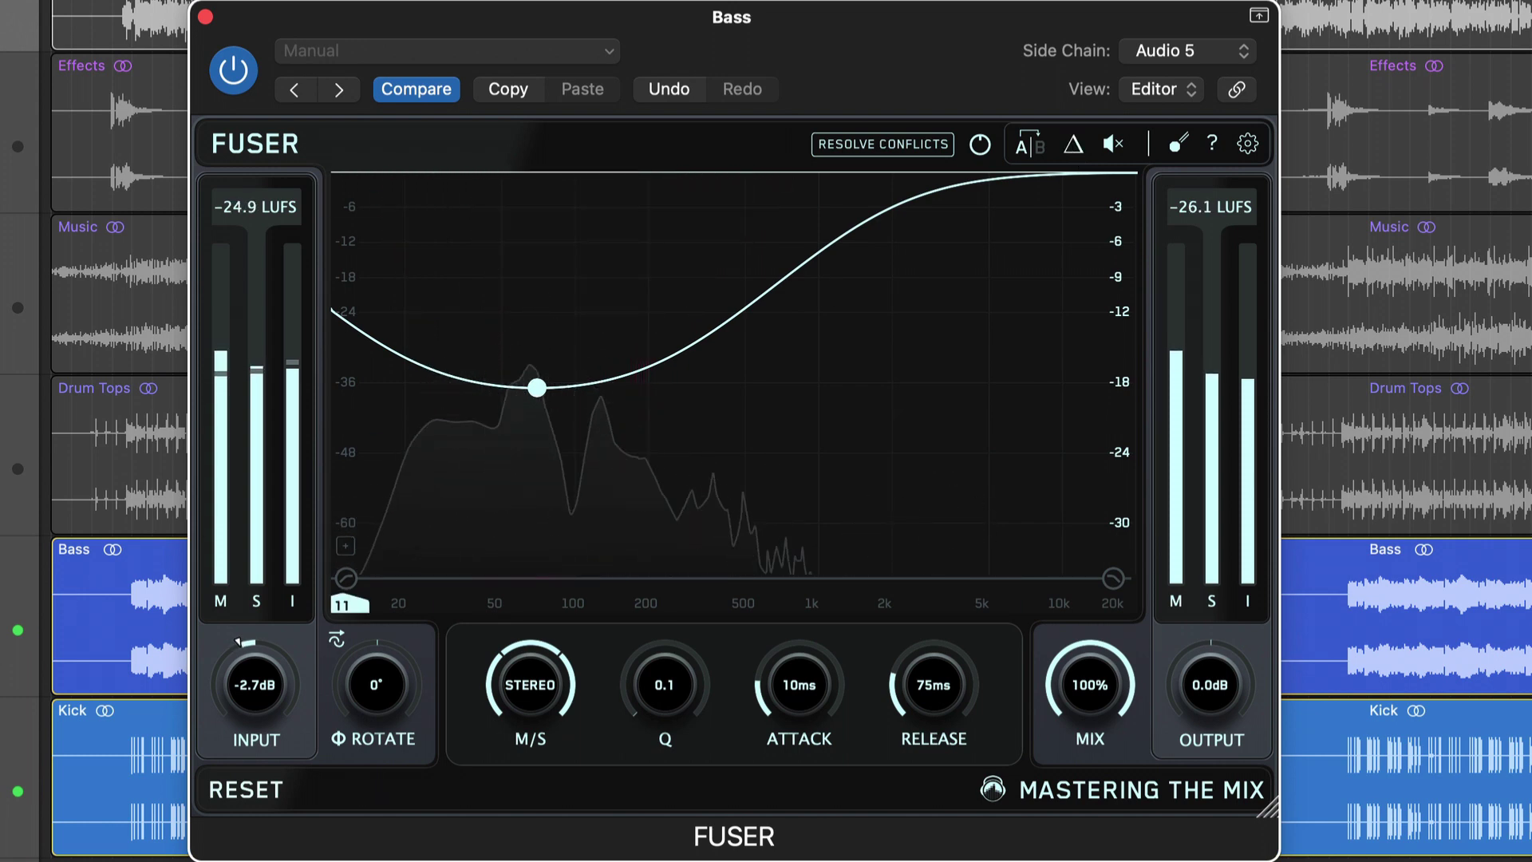
key("super+a")
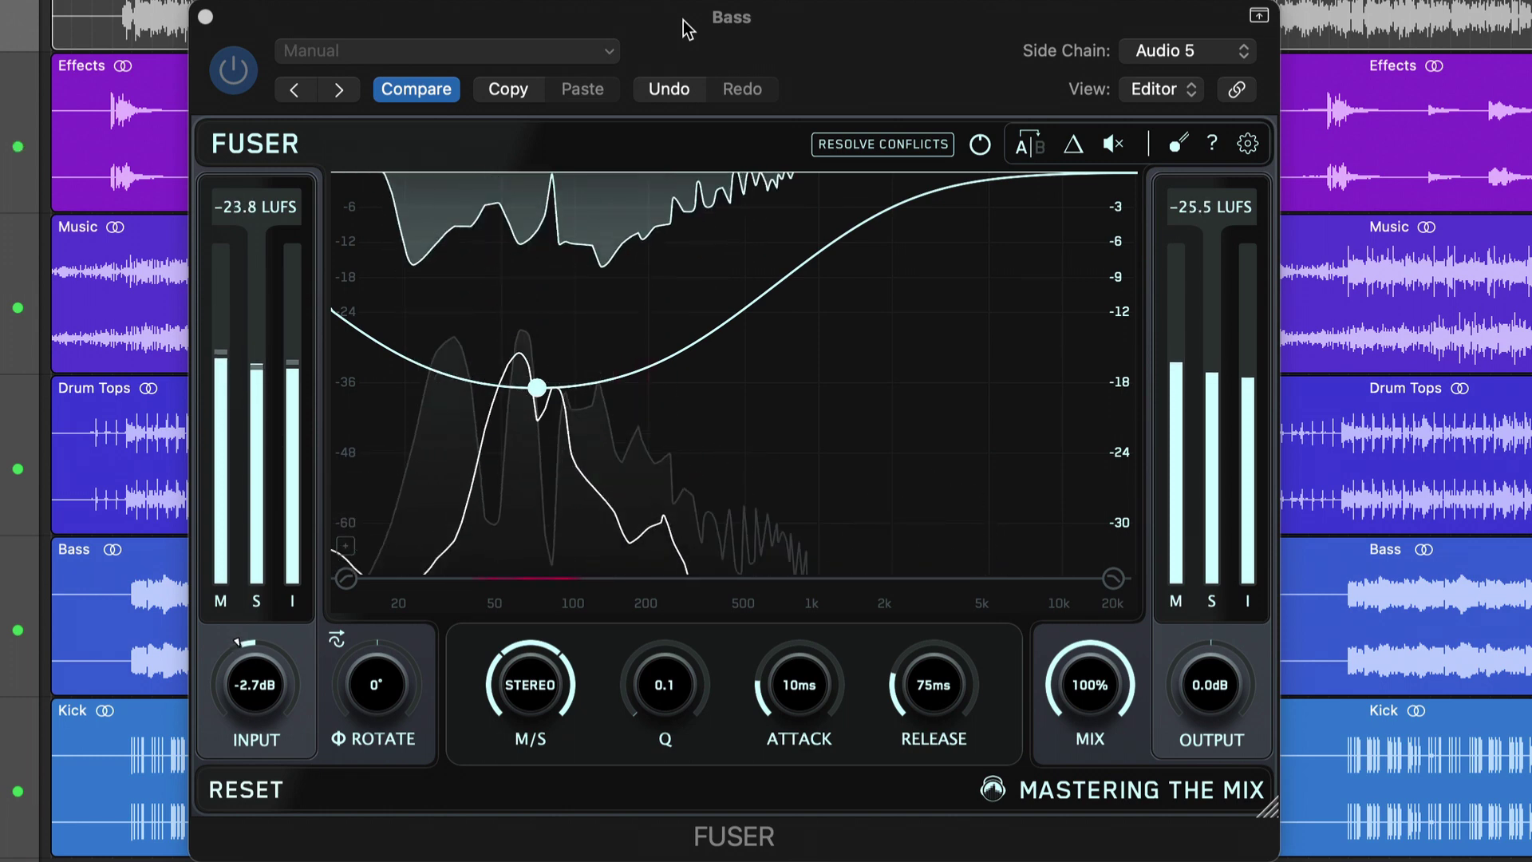
Toggle Fuser's output mute, and flip A/B to the empty second setting and back
left_click(1114, 147)
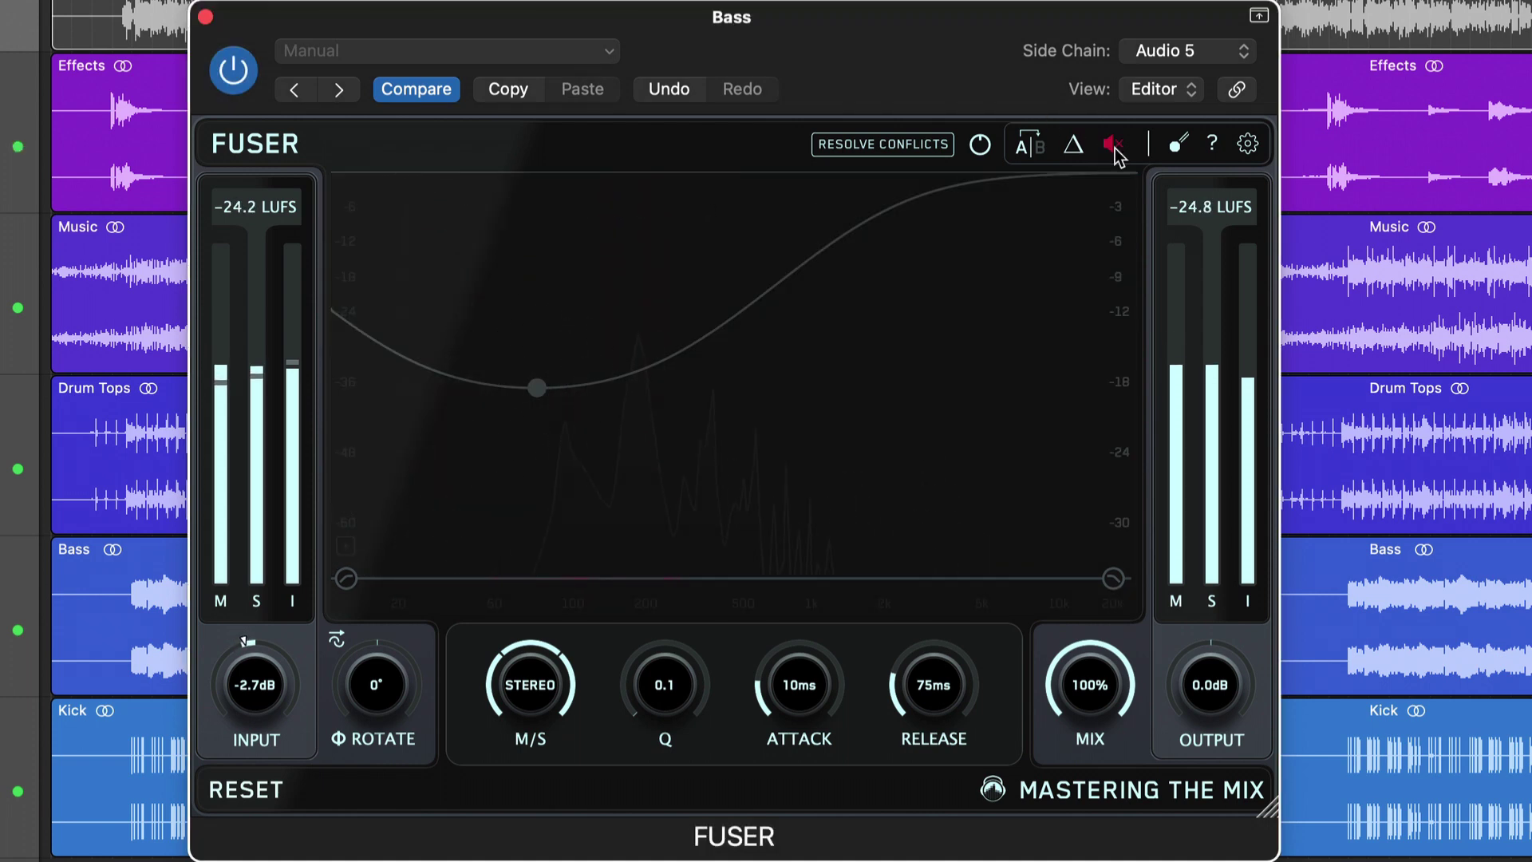
left_click(1114, 147)
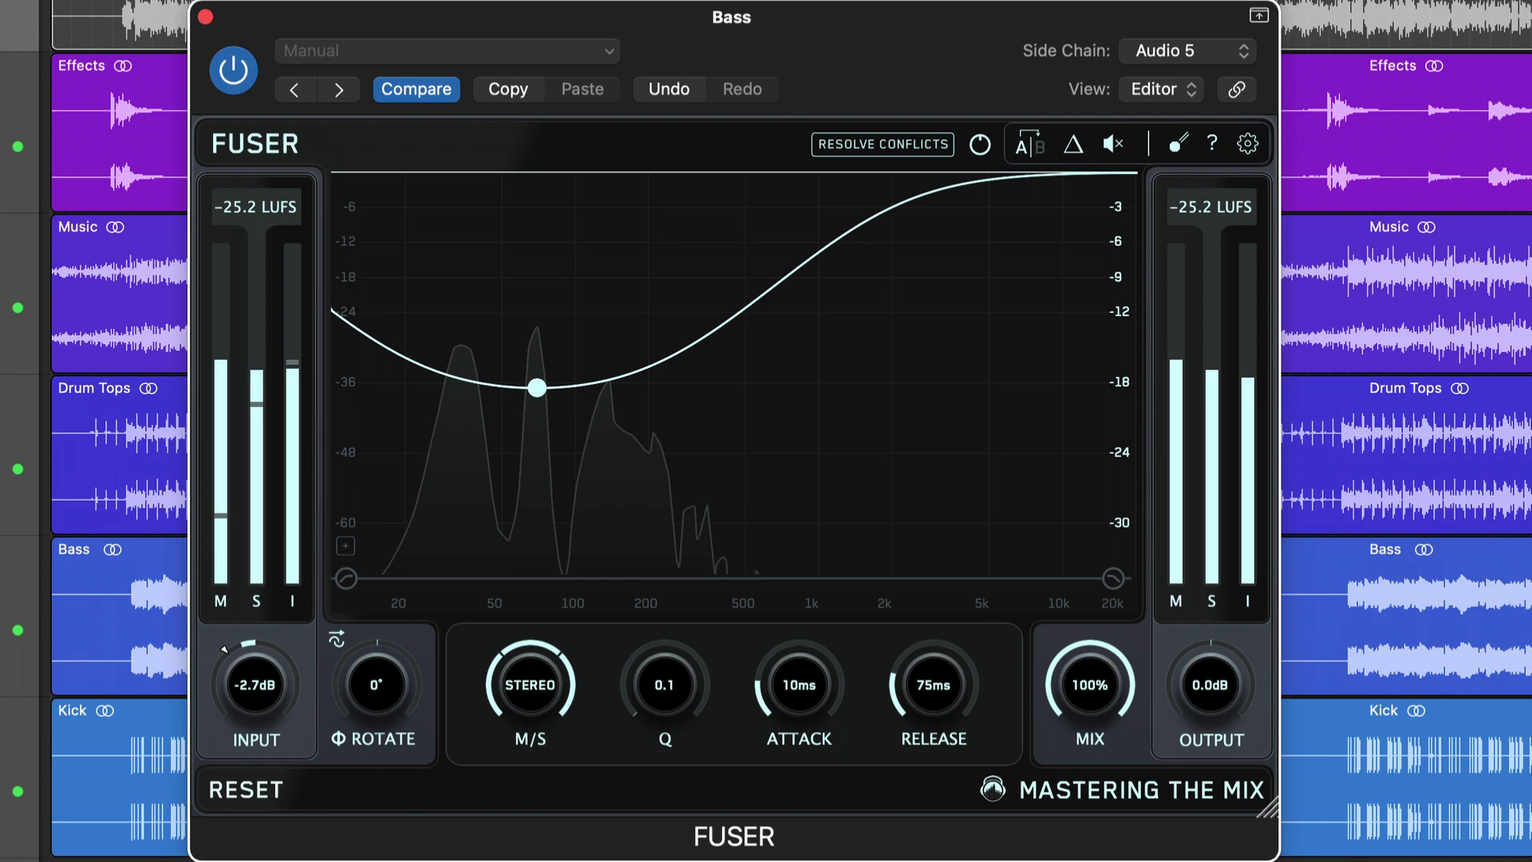
left_click(1033, 145)
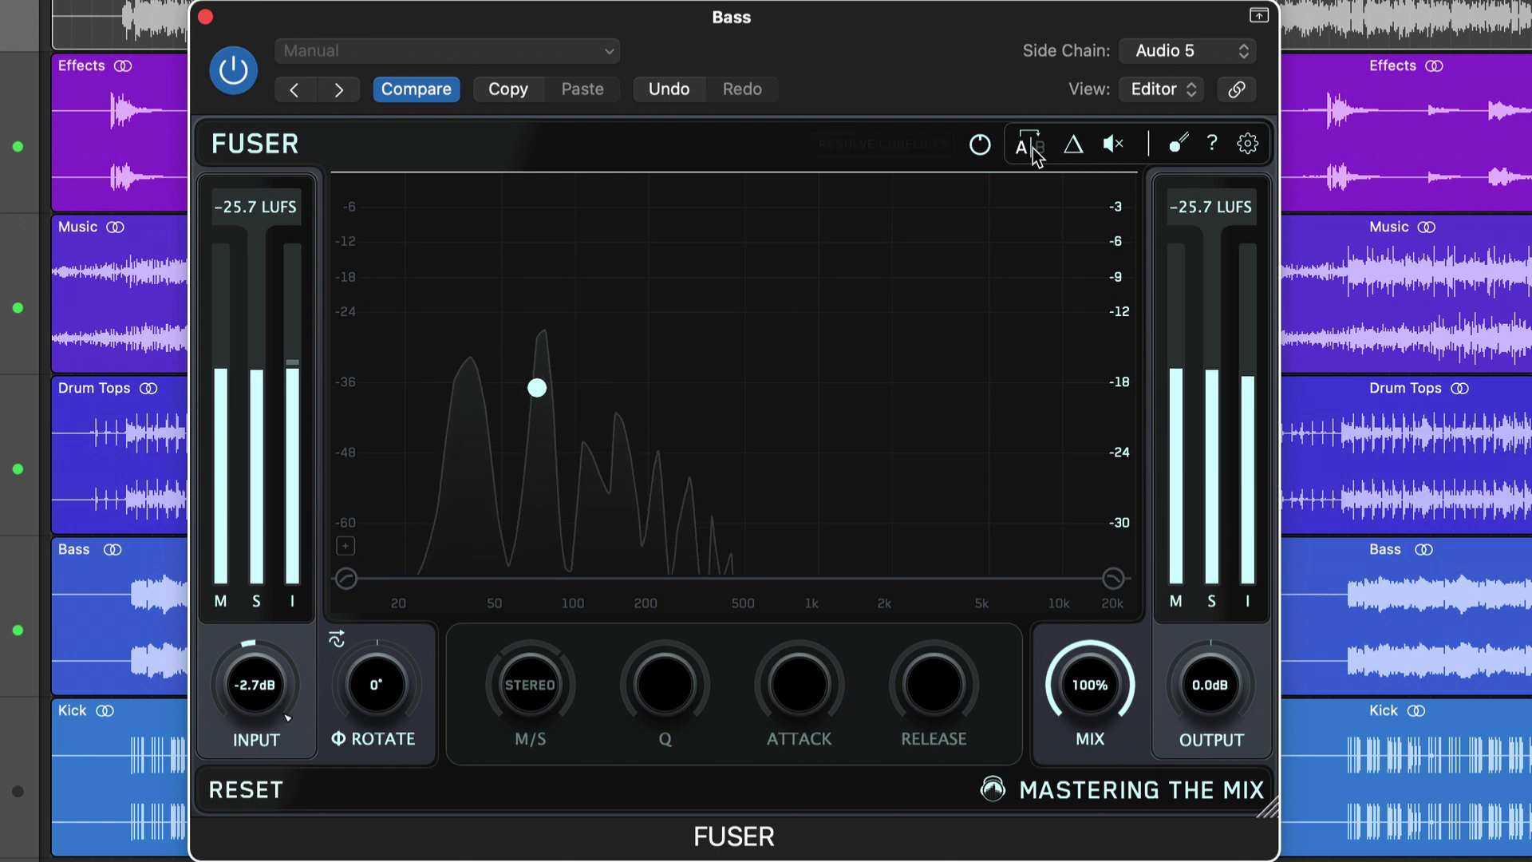
left_click(1032, 147)
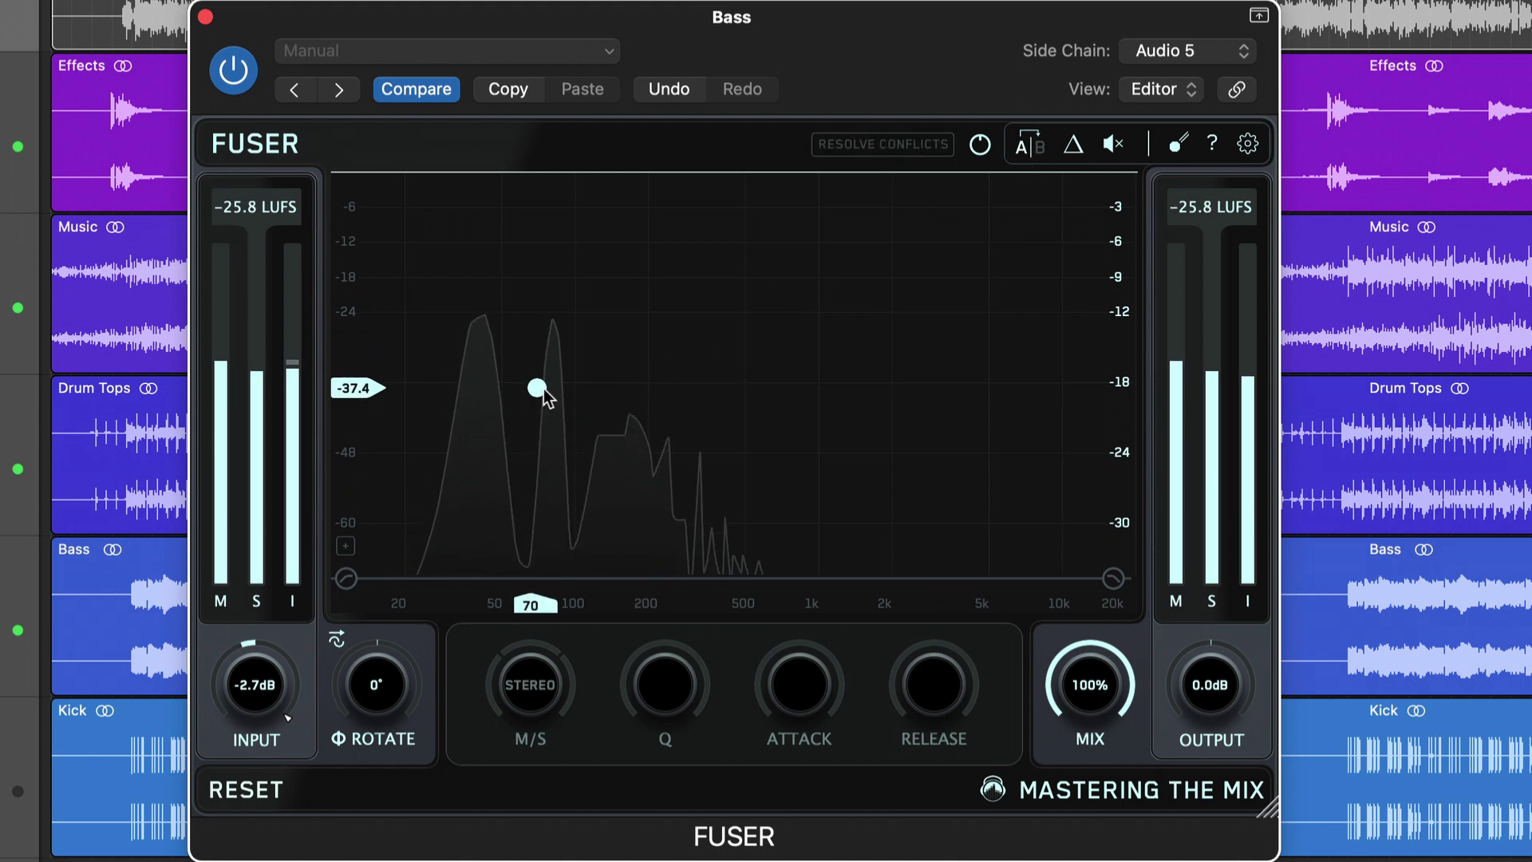
Move the EQ node up to around 1 kHz and A/B it against the other setting
left_click_drag(539, 390, 799, 493)
left_click(1036, 150)
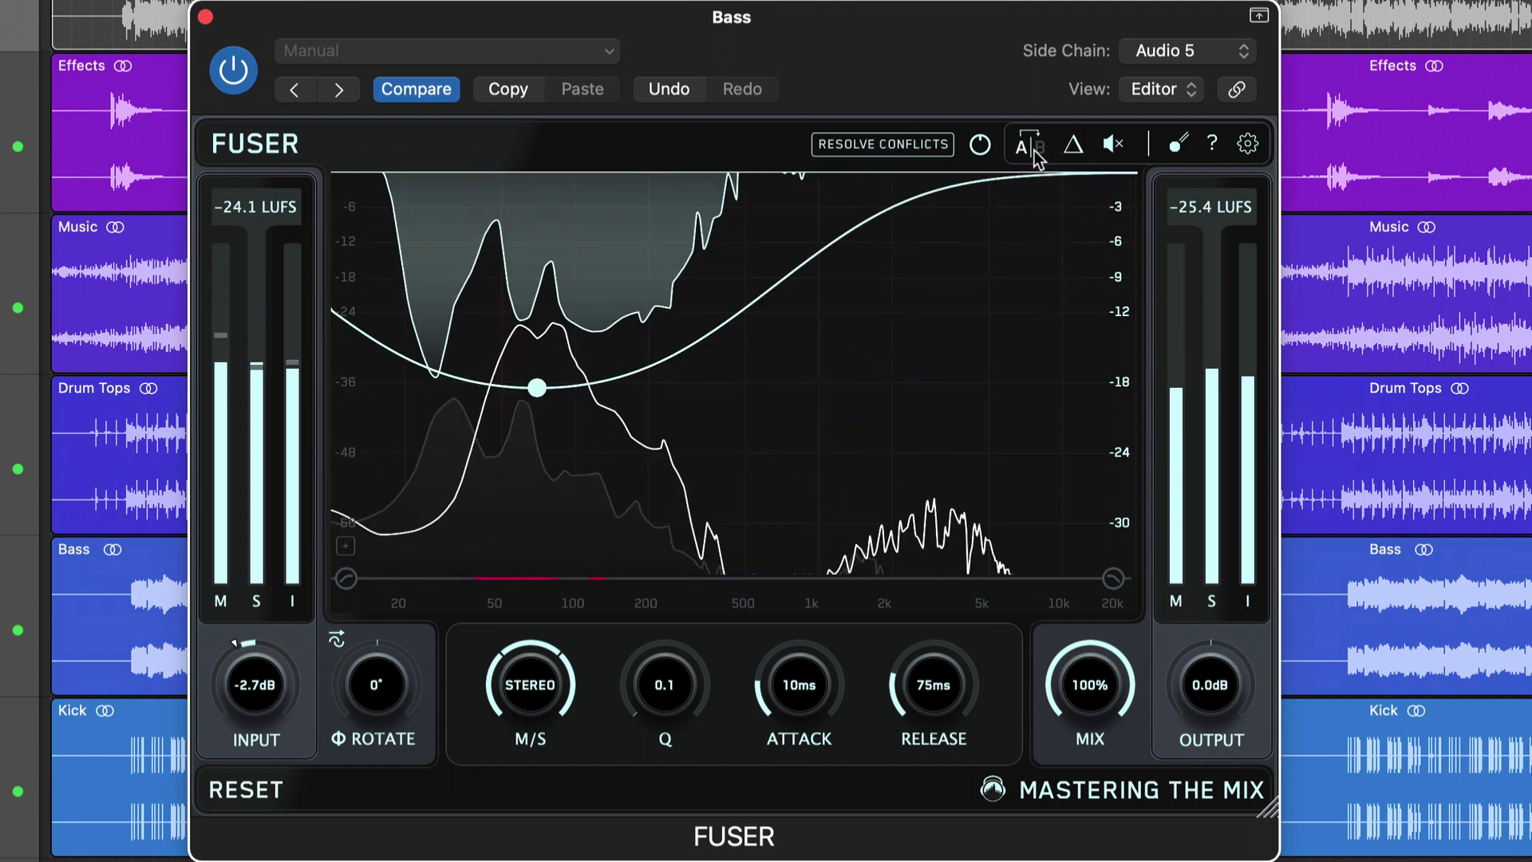
left_click(1035, 150)
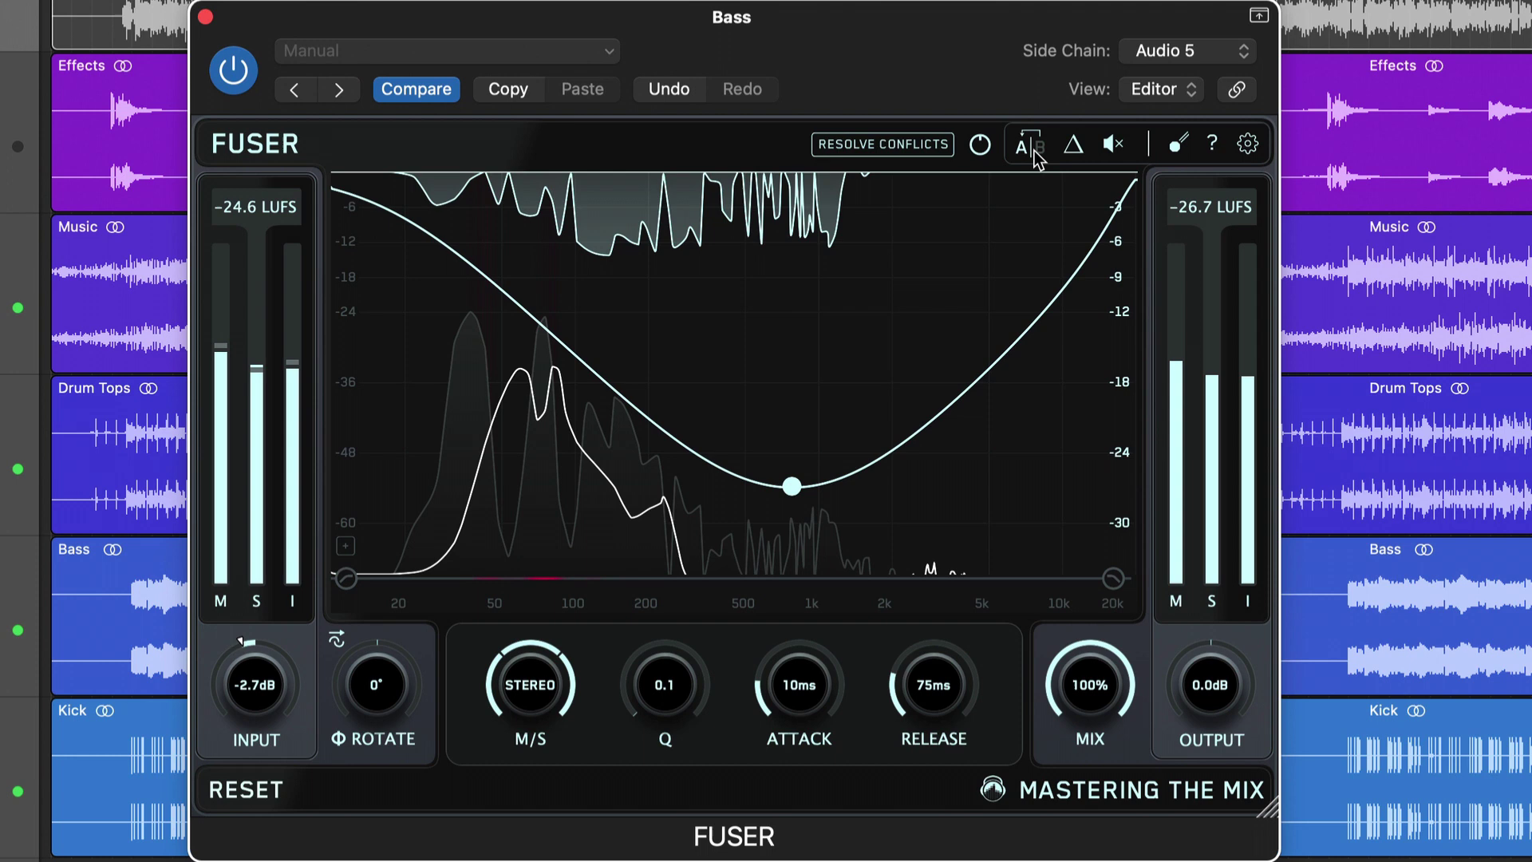
left_click(1035, 152)
left_click(1035, 152)
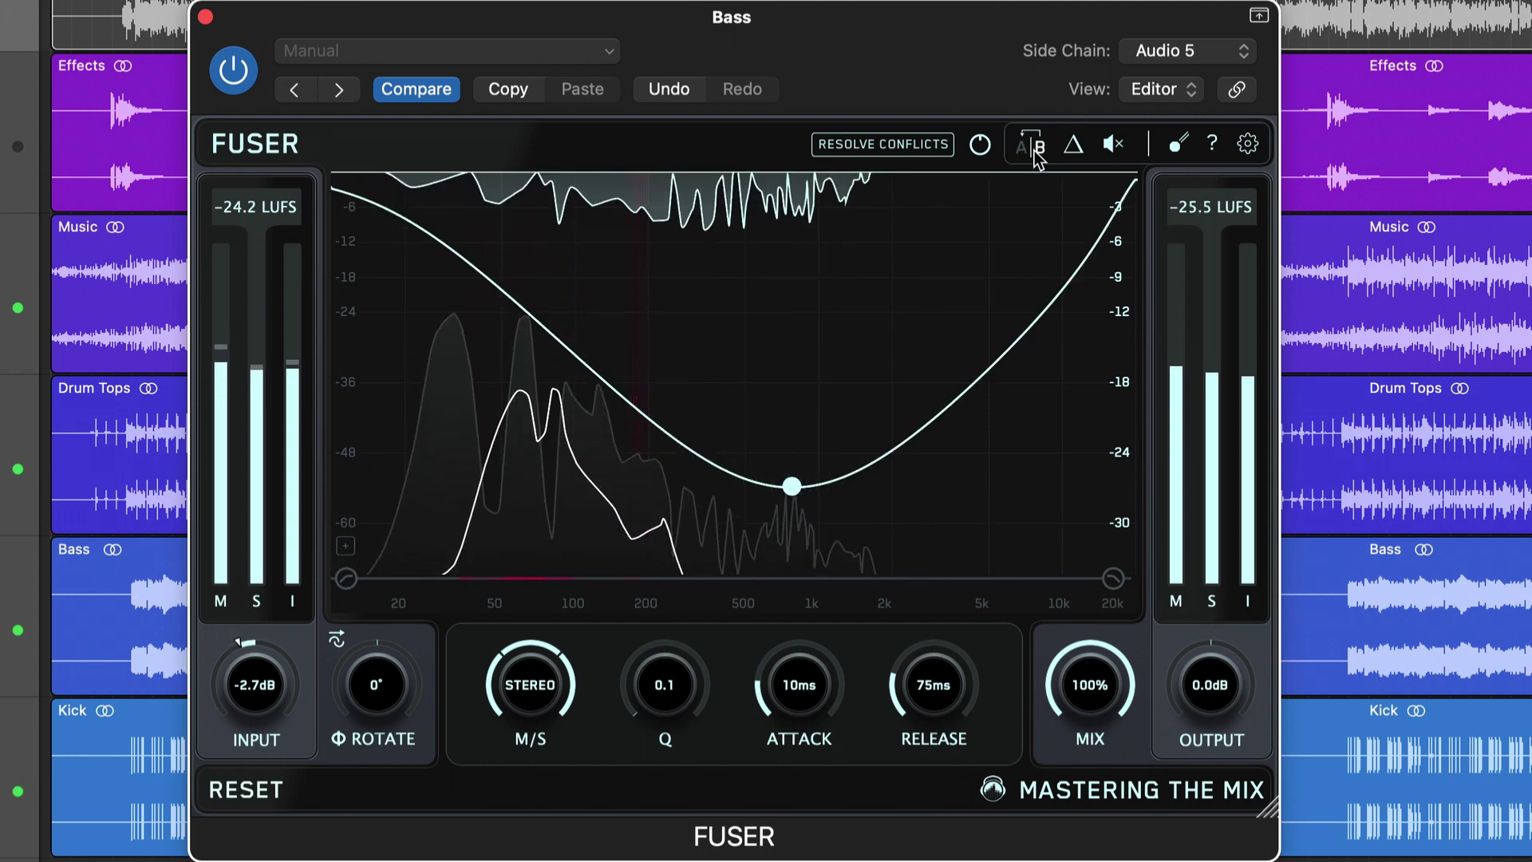
In the other setting, raise the node to -31.9 at 74 Hz and compare both
left_click(1030, 150)
left_click_drag(546, 393, 542, 358)
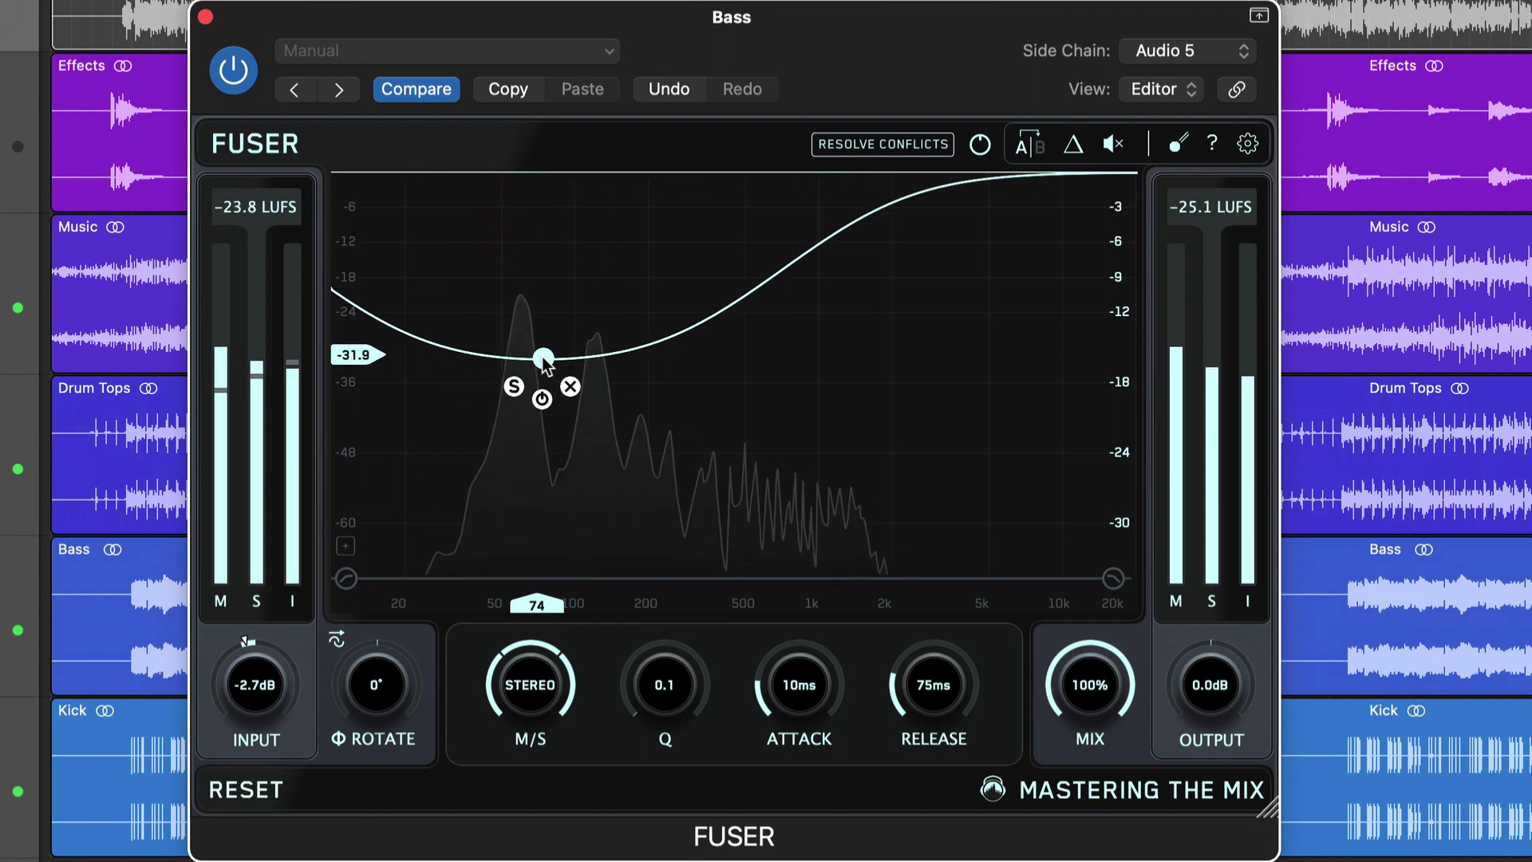
left_click(1031, 151)
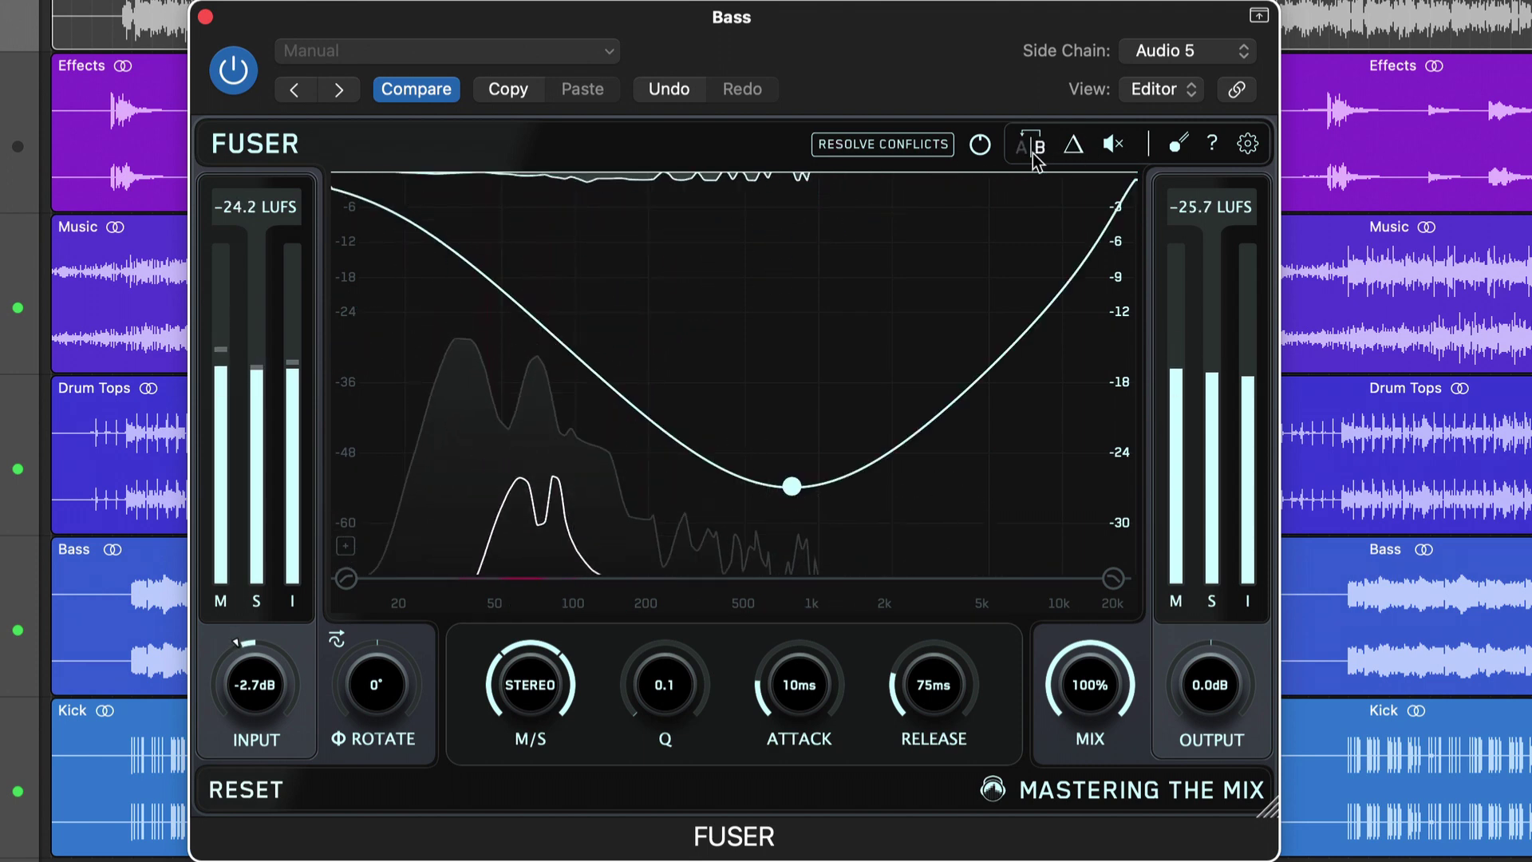
left_click(1033, 154)
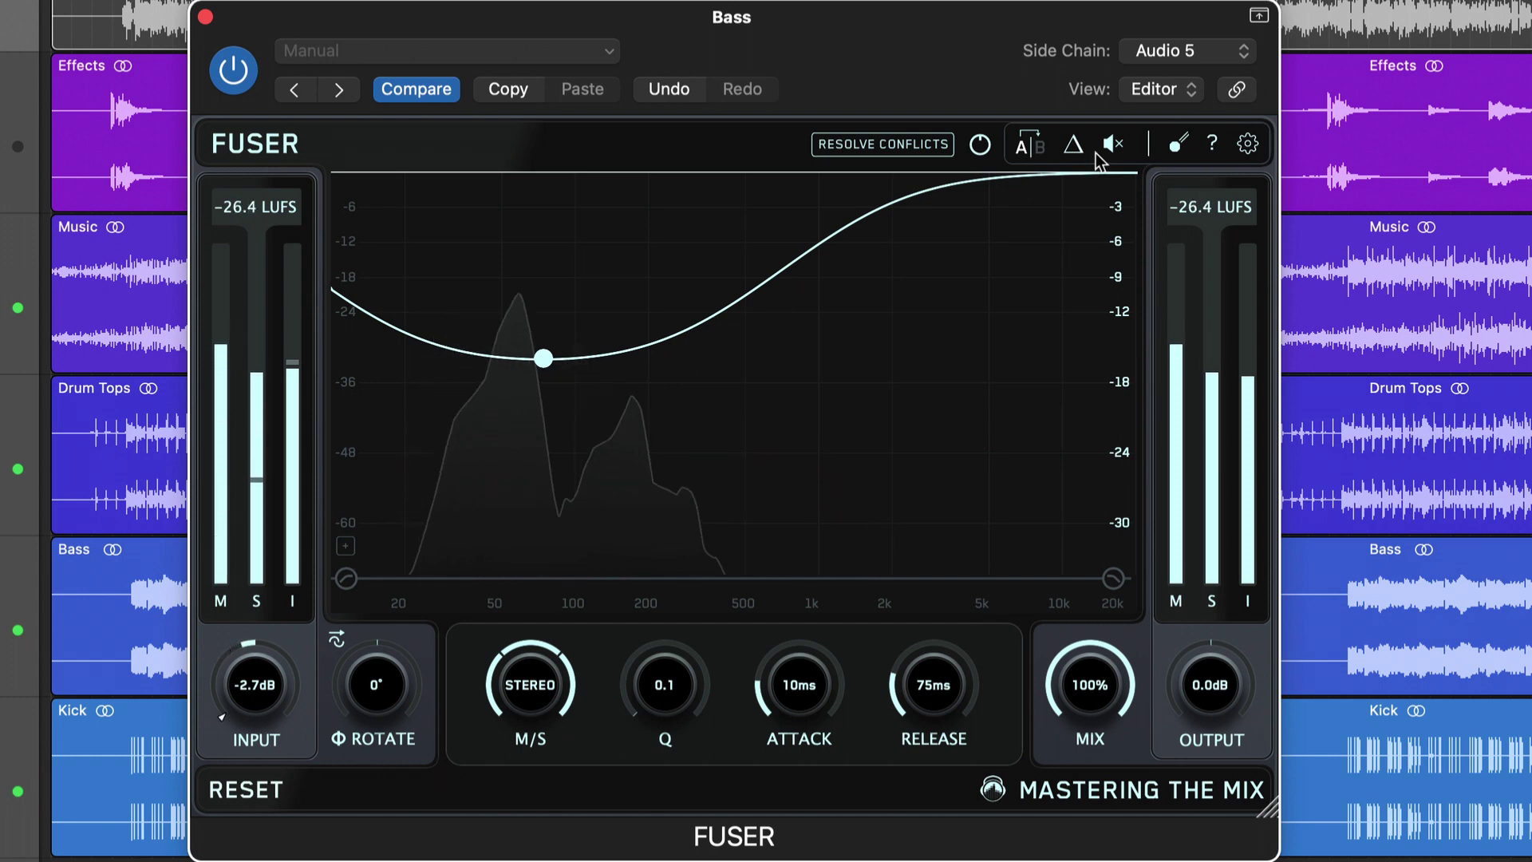
In Fuser's settings, switch filters to linear-phase FIR, then back to IIR
left_click(1246, 146)
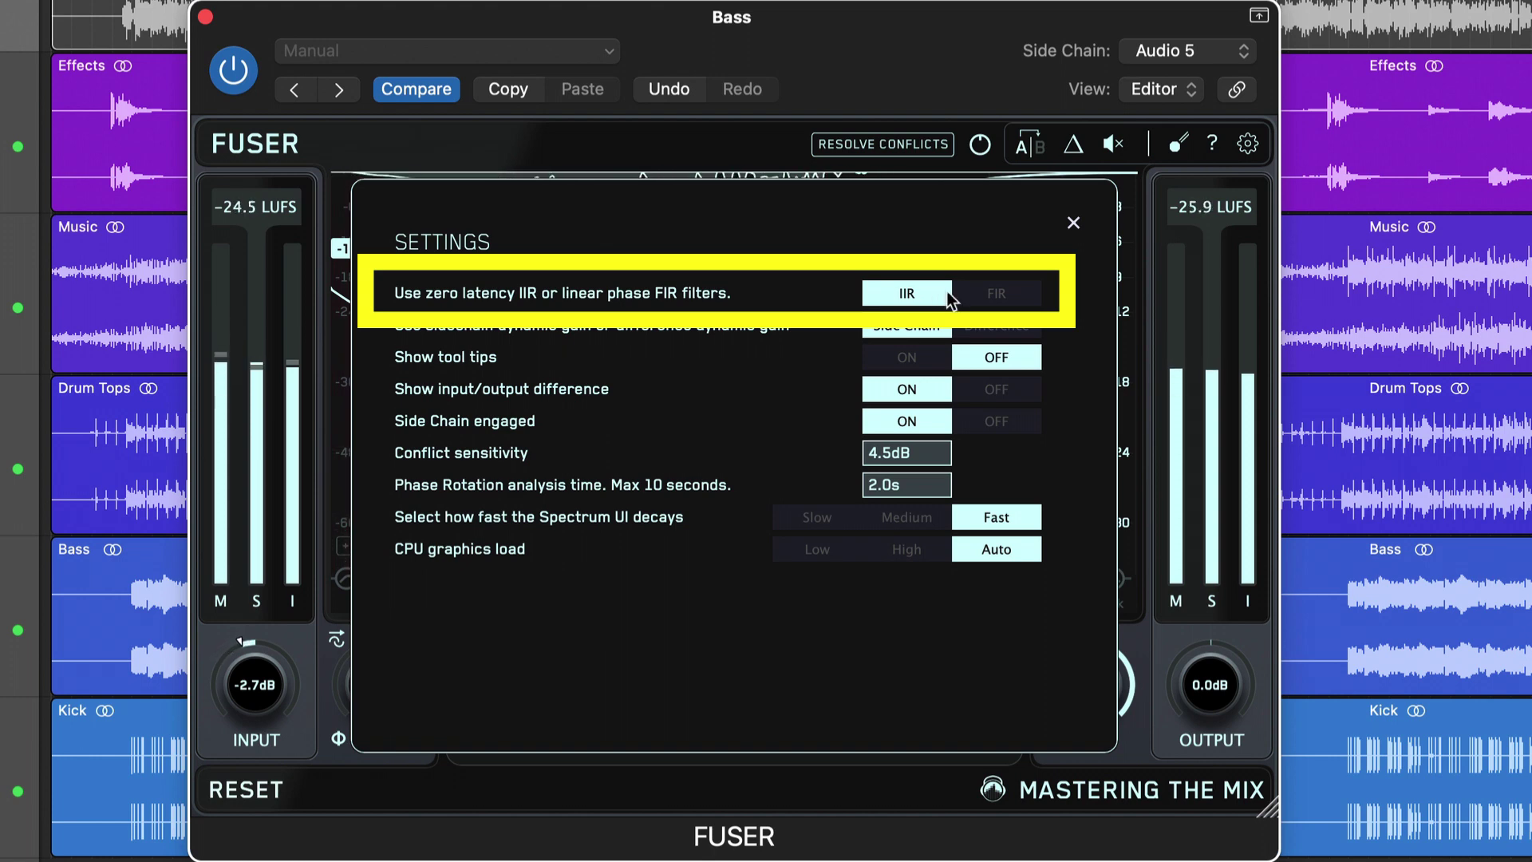
left_click(985, 295)
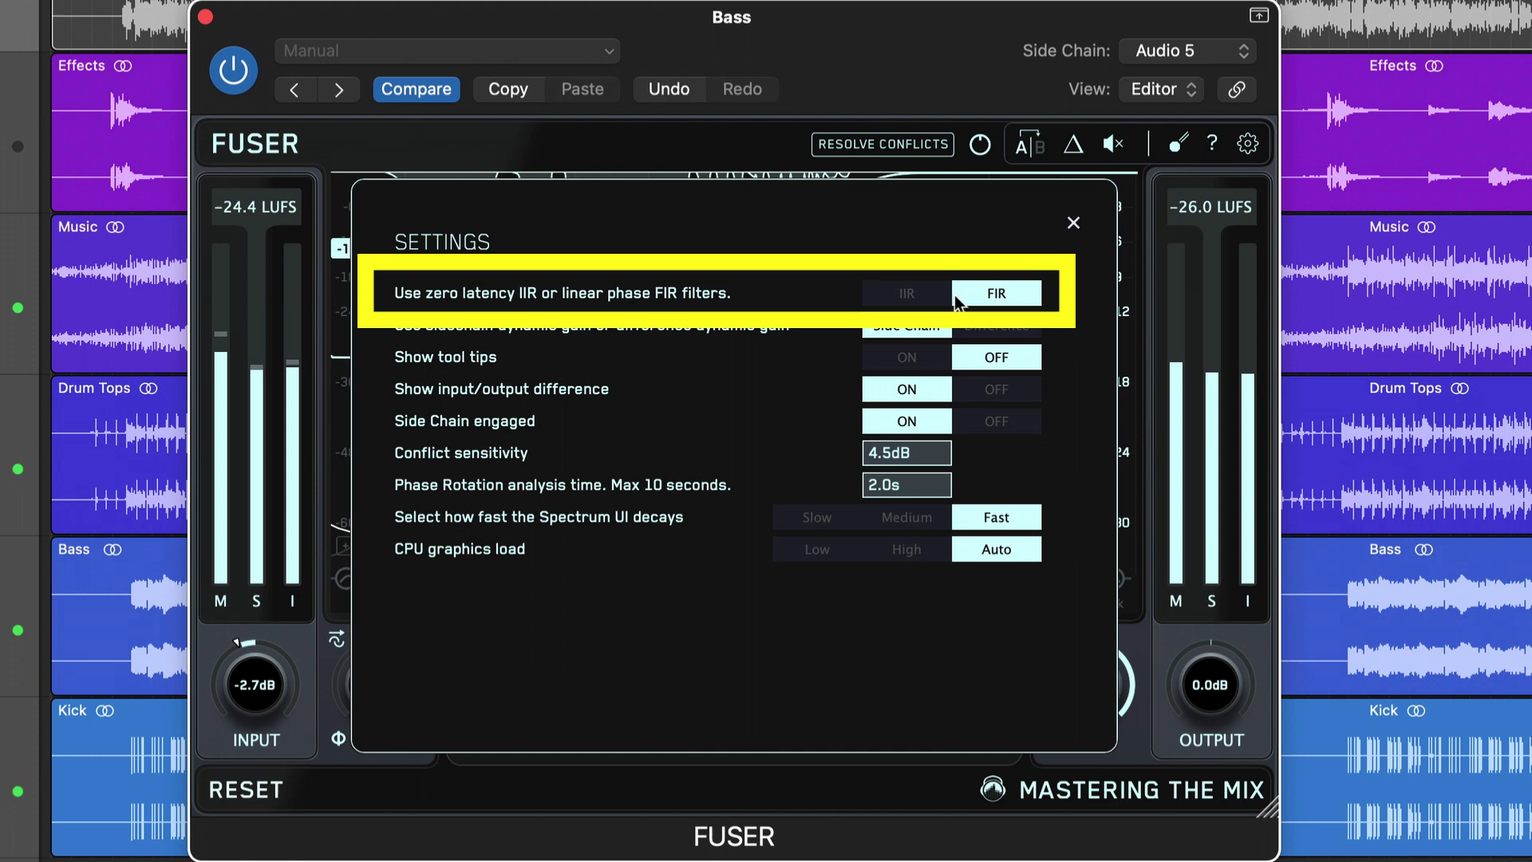
left_click(957, 299)
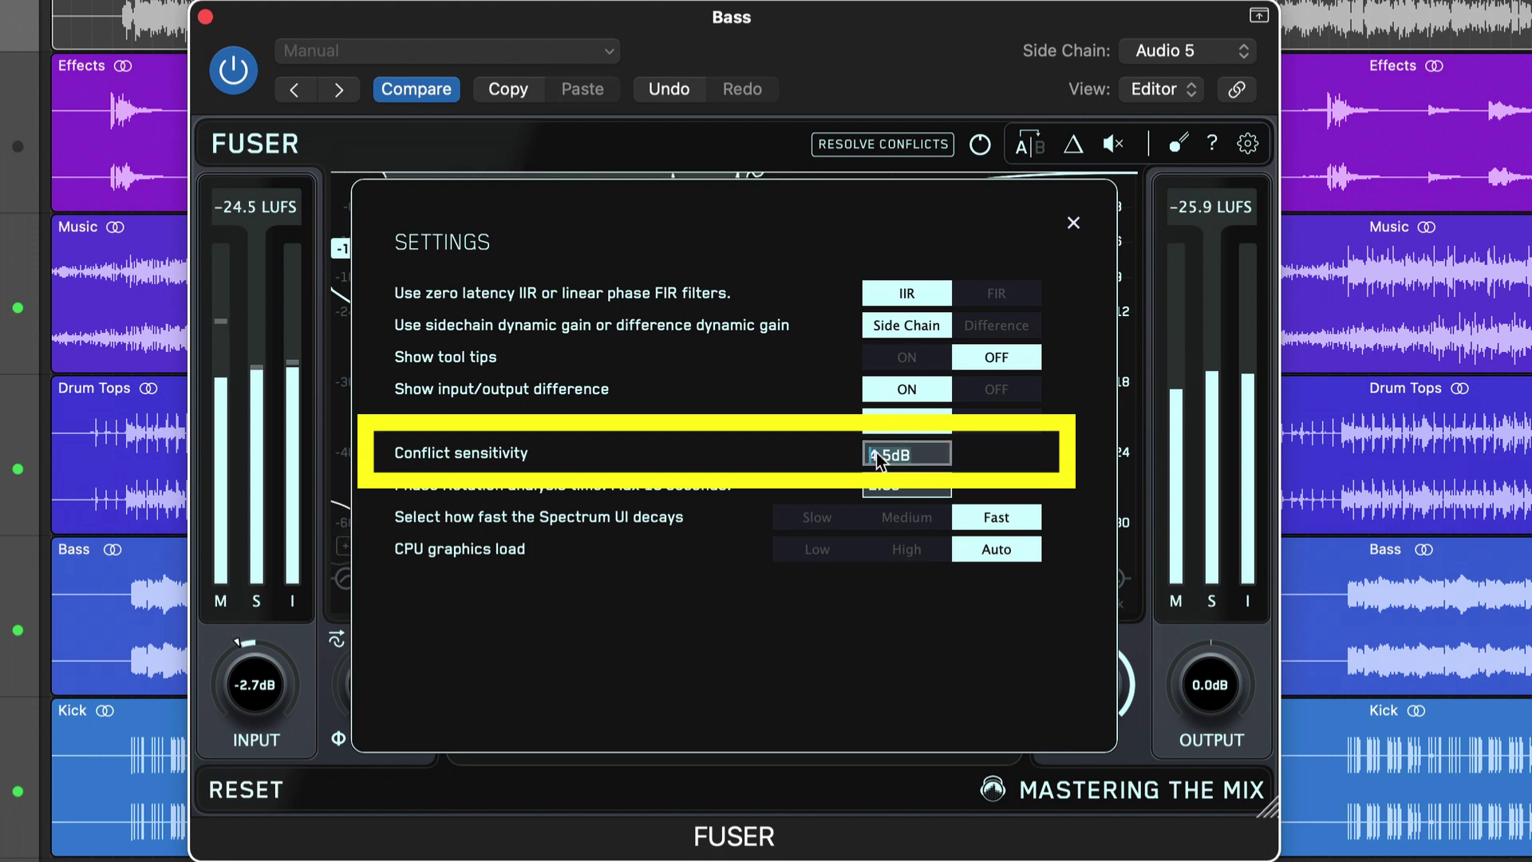
Scroll Conflict sensitivity from 4.5 dB down to 3.0 dB
scroll(876, 460, "down", 1)
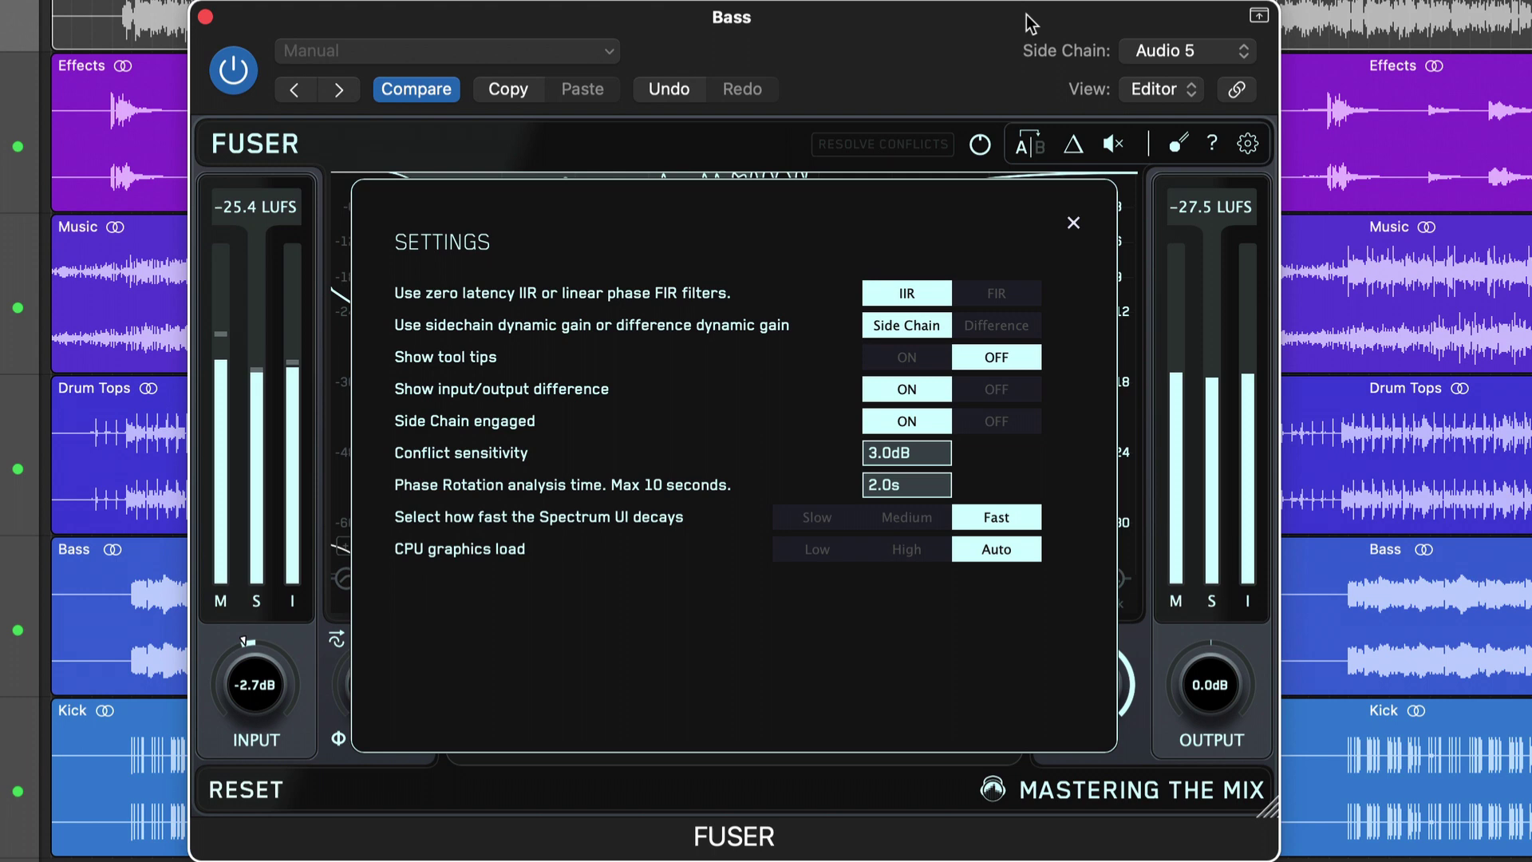